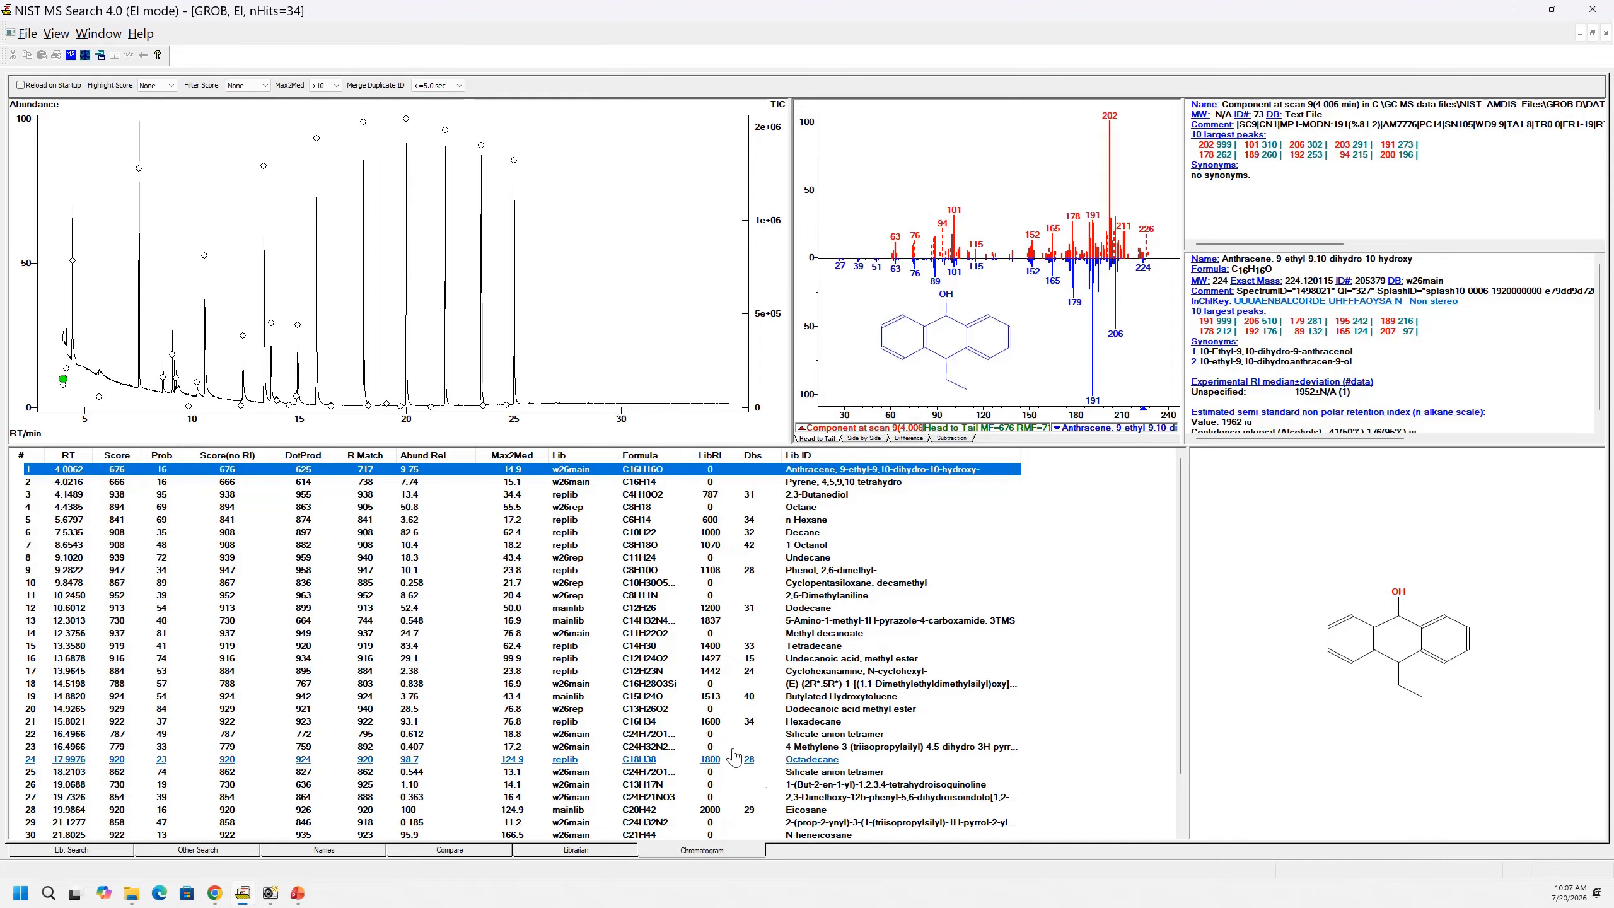
# Step: Rerun the EI input file analysis with w26leg, w26lq, w26main and w26rep removed, searching only mainlib and replib
pyautogui.click(29, 35)
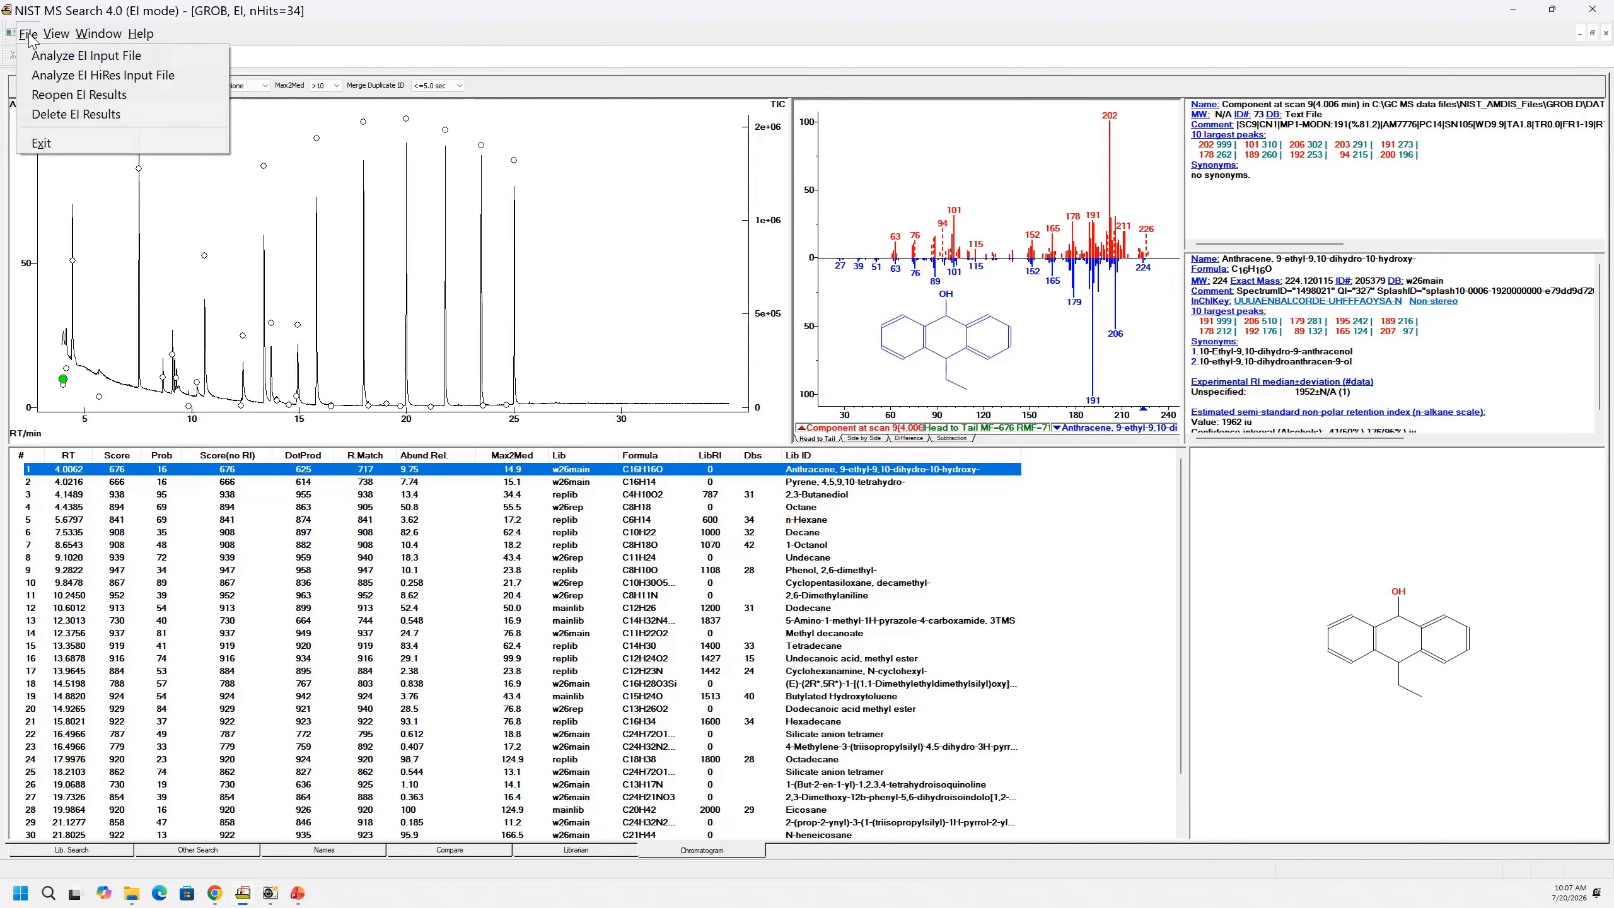
pyautogui.click(37, 57)
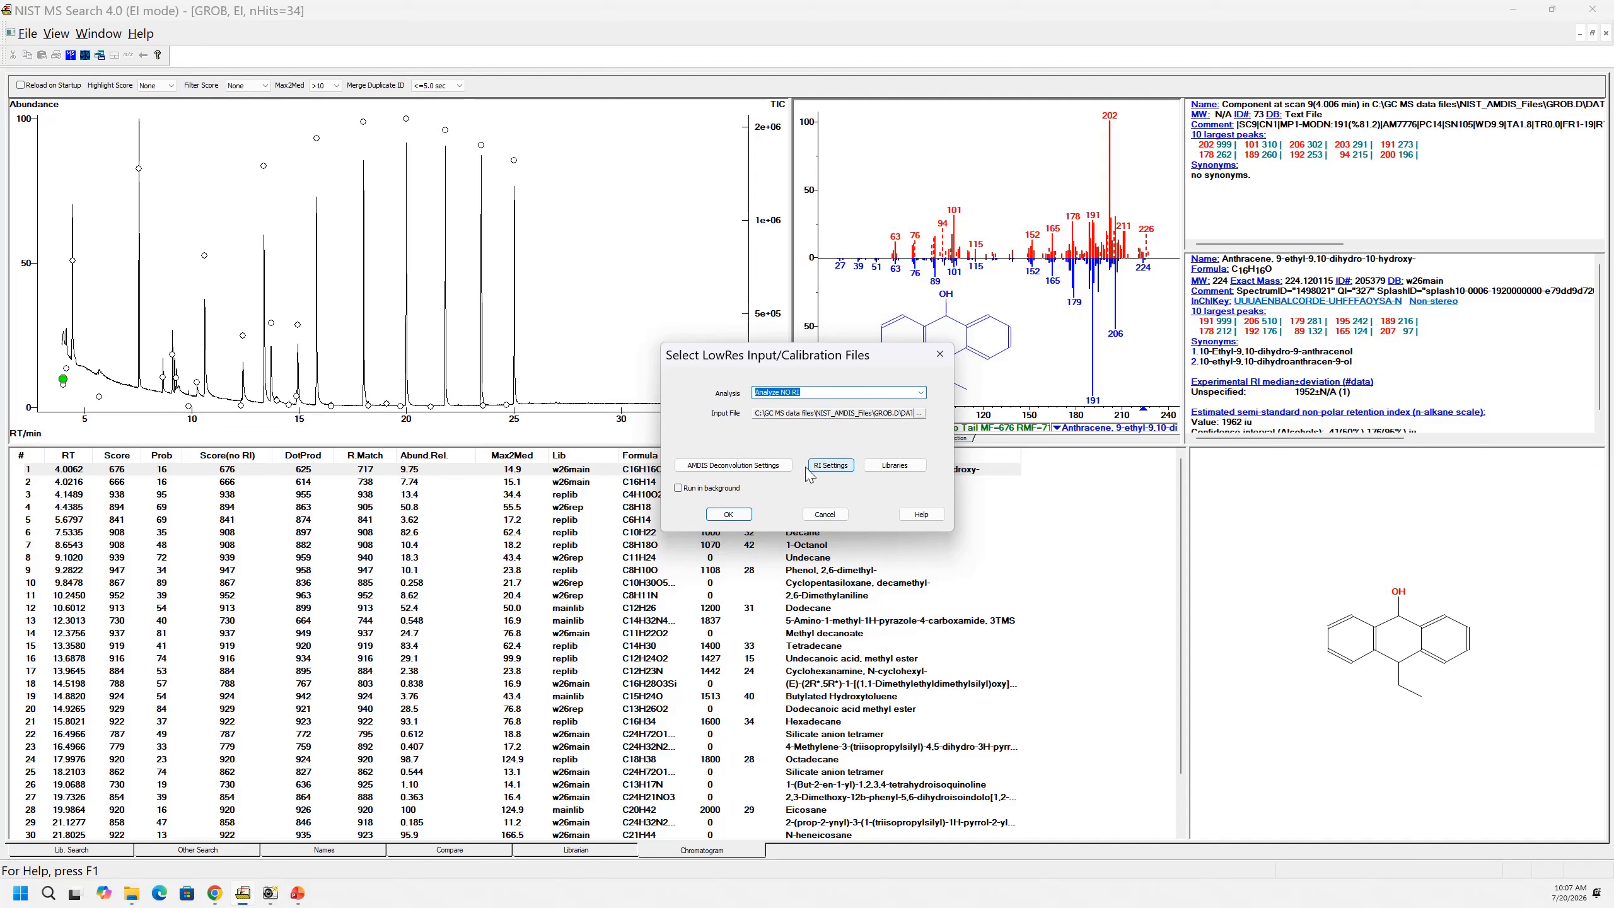
pyautogui.click(887, 470)
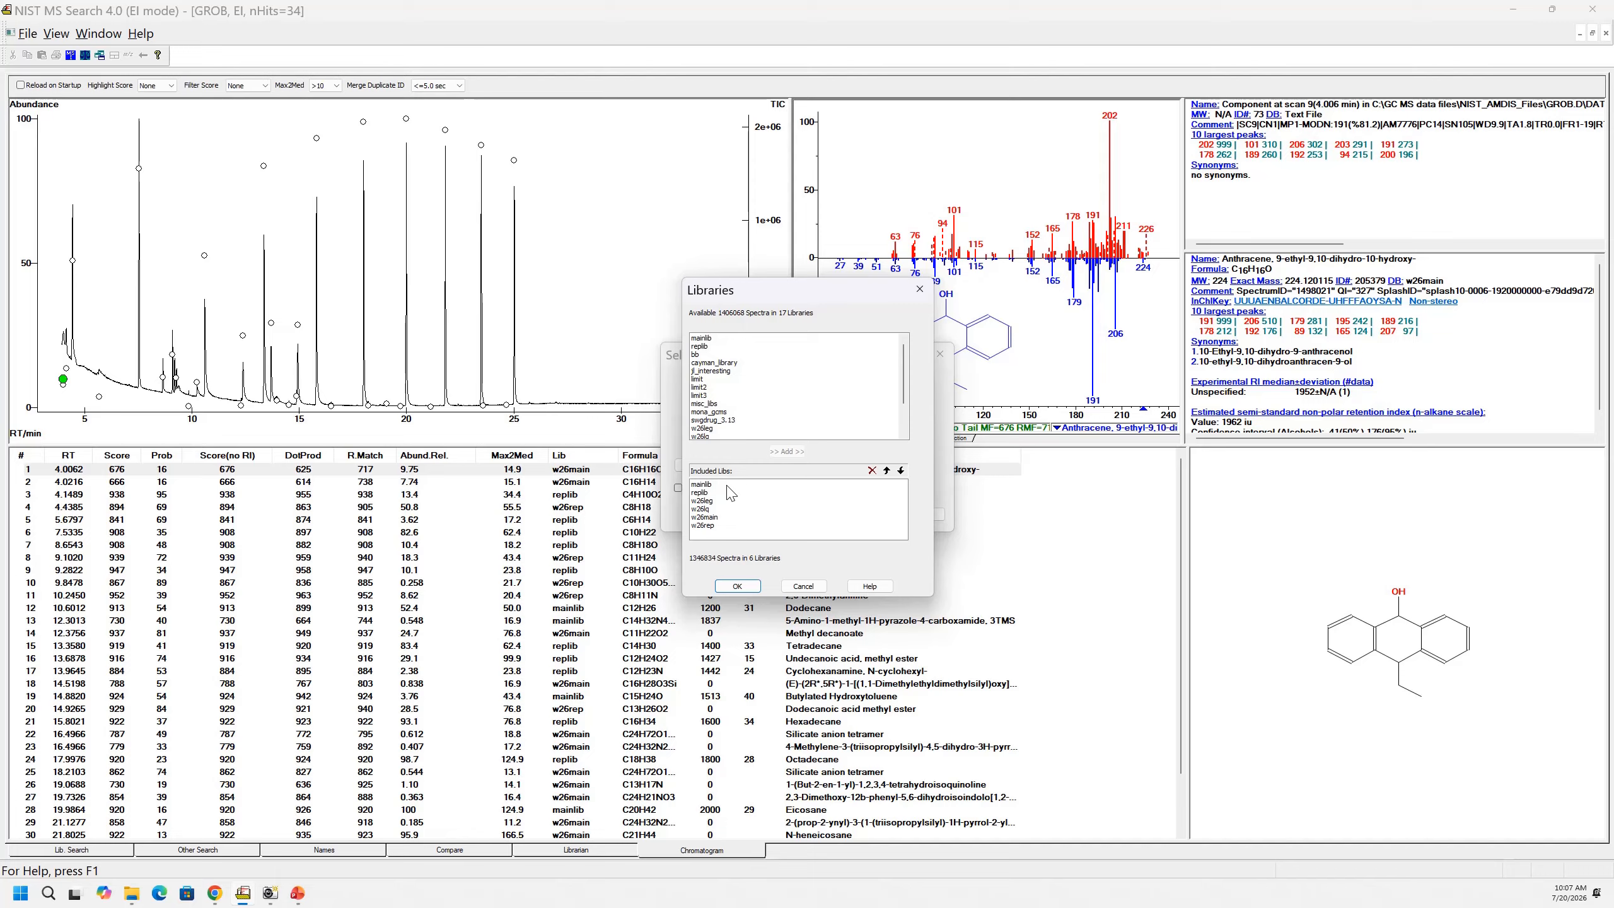
pyautogui.click(707, 485)
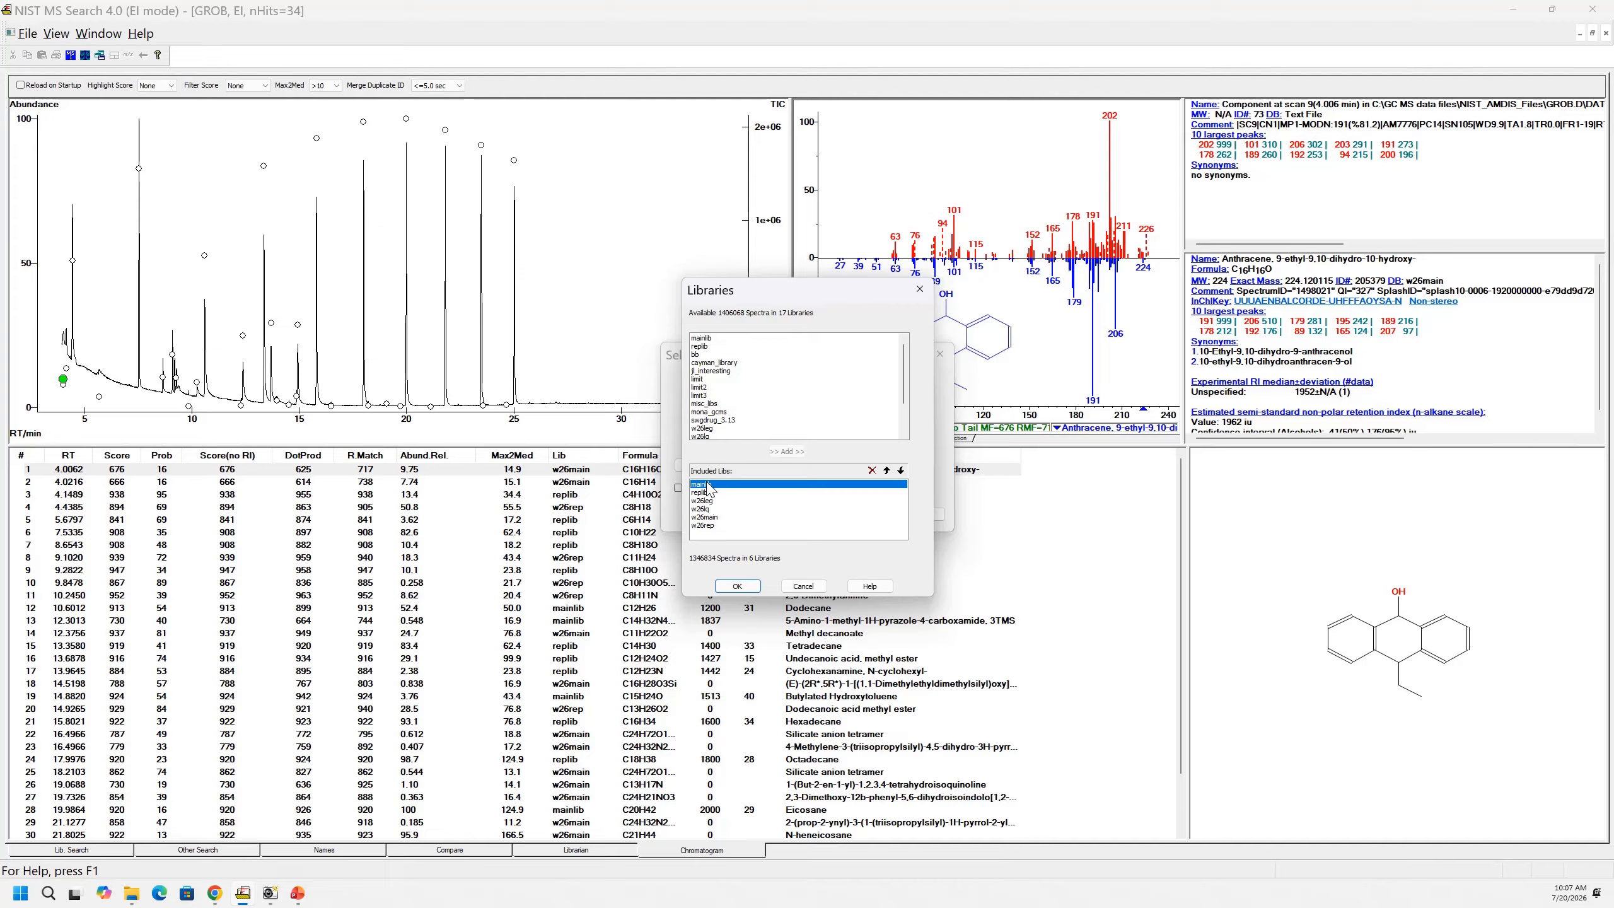
pyautogui.click(709, 493)
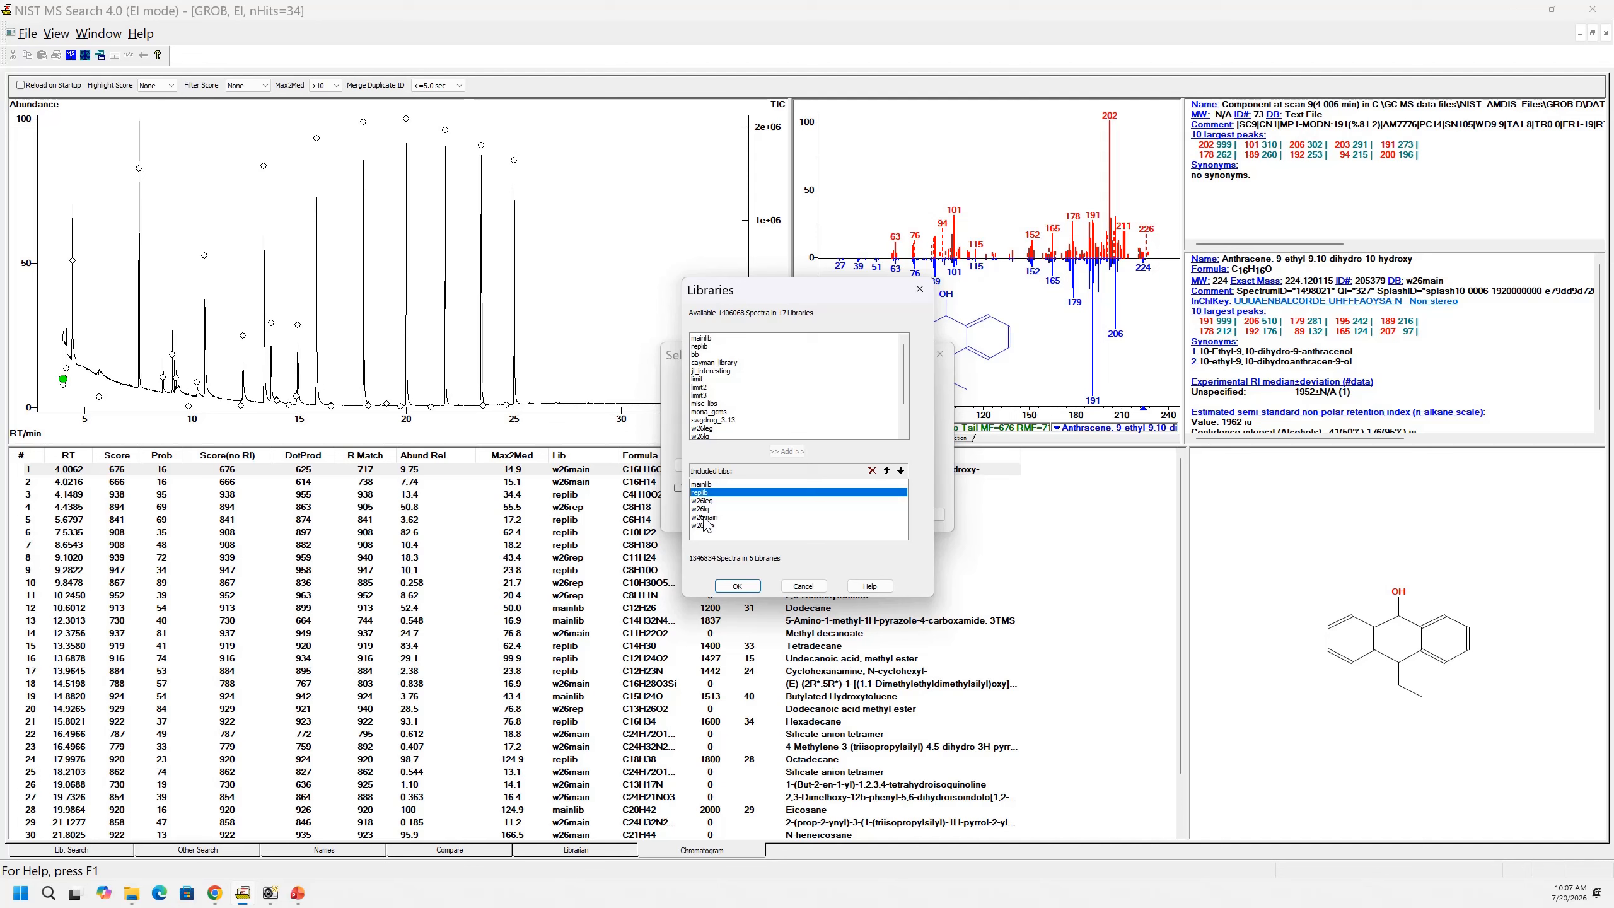
pyautogui.click(704, 484)
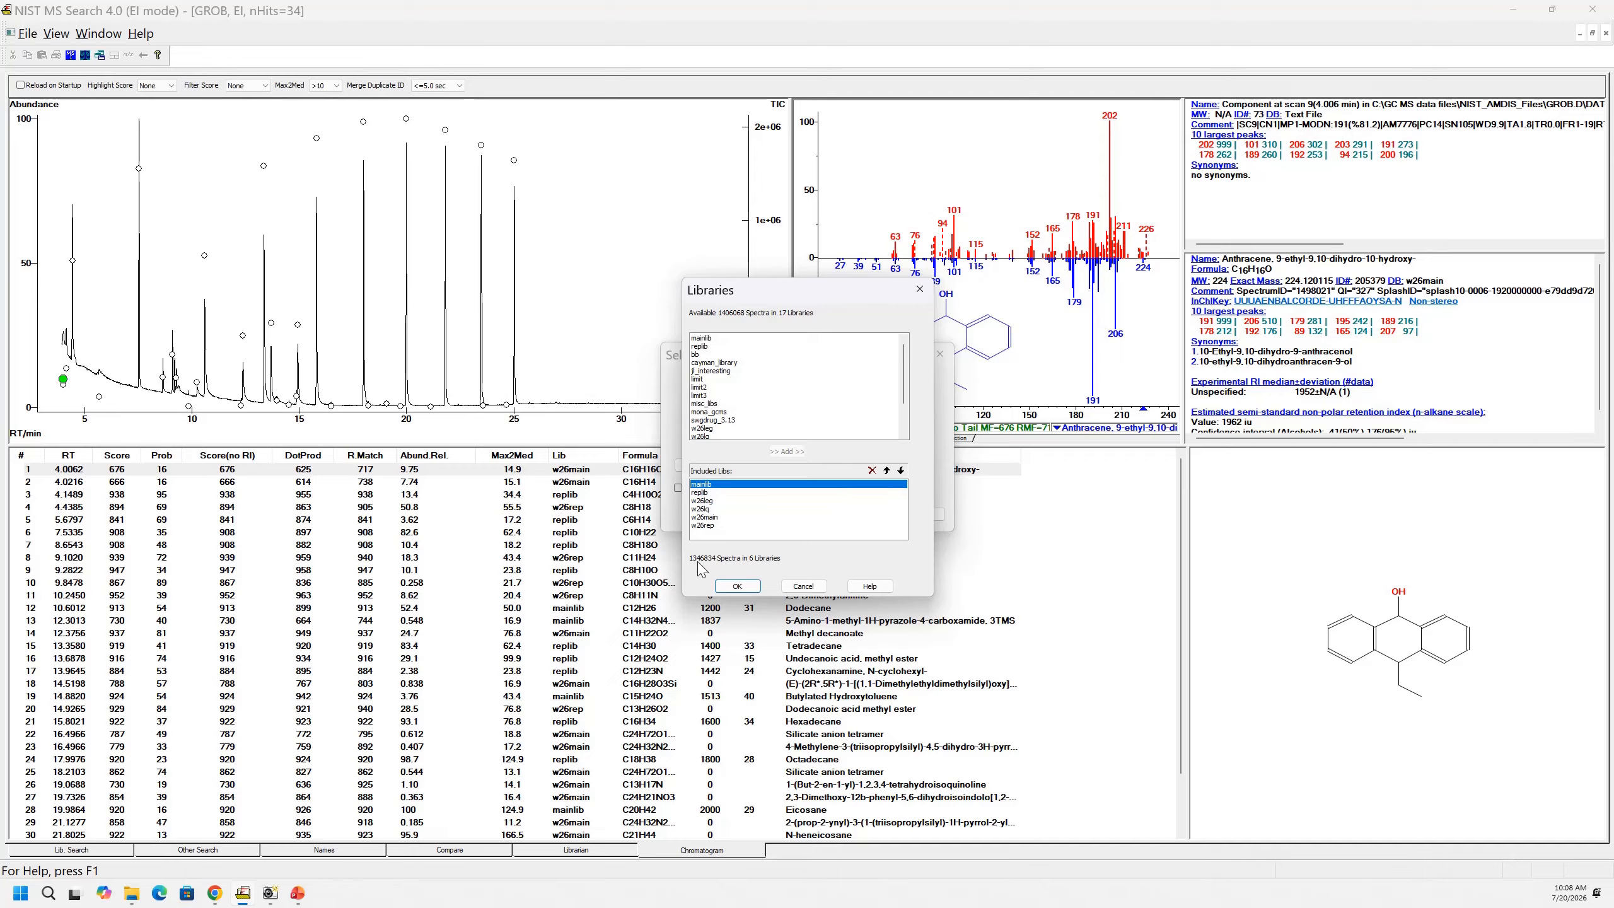
pyautogui.click(709, 502)
pyautogui.keyDown('shift'); pyautogui.click(707, 525); pyautogui.keyUp('shift')
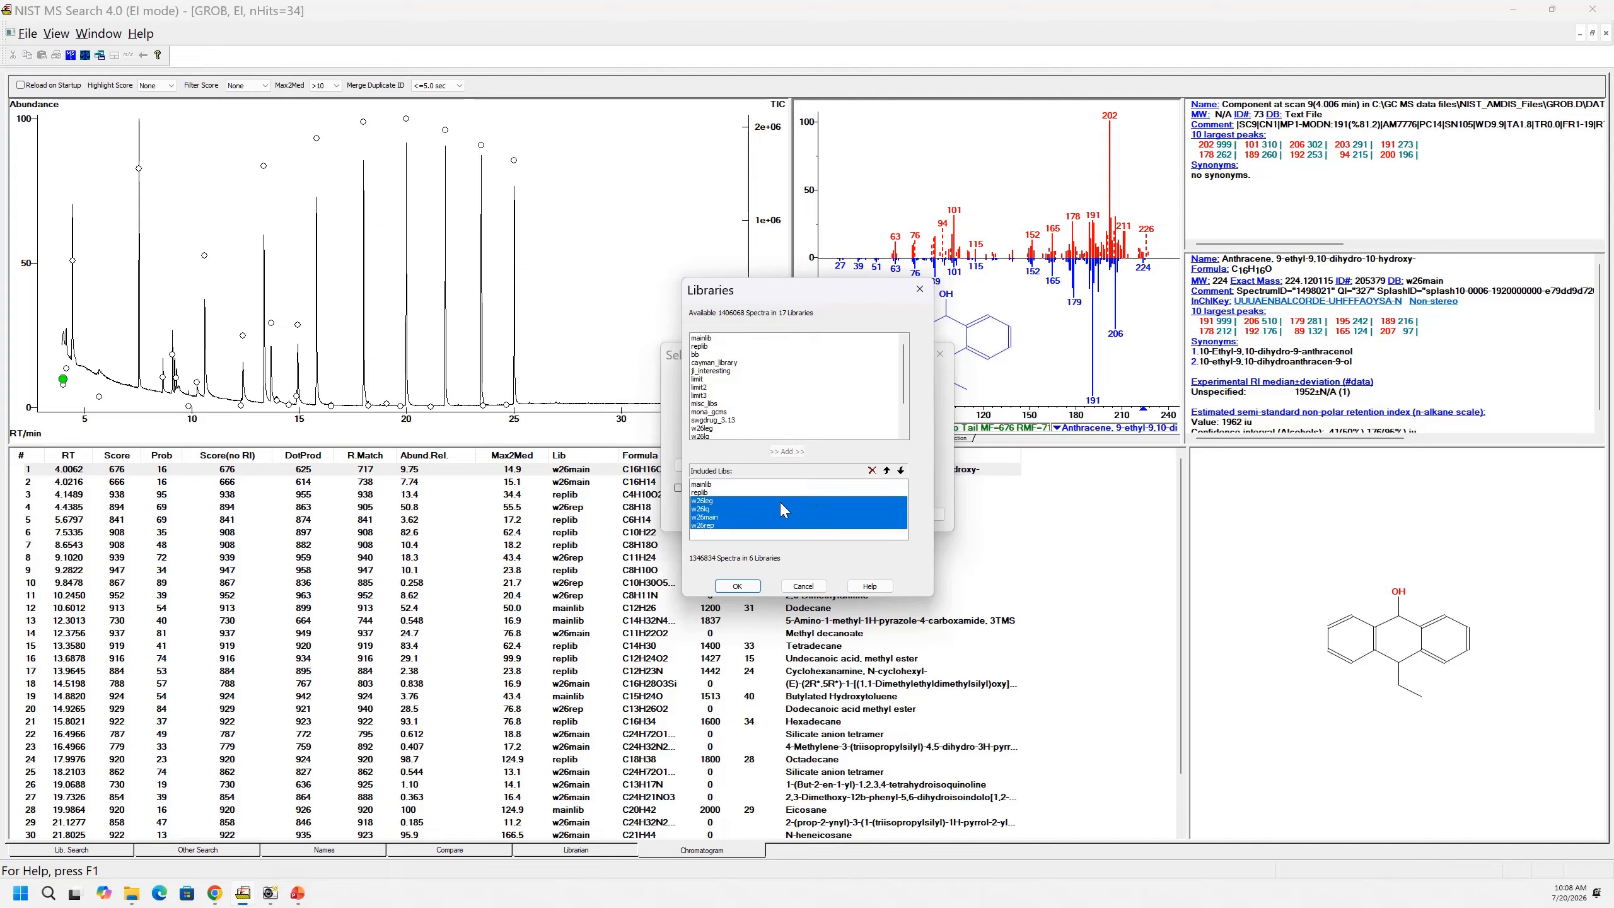
pyautogui.click(872, 471)
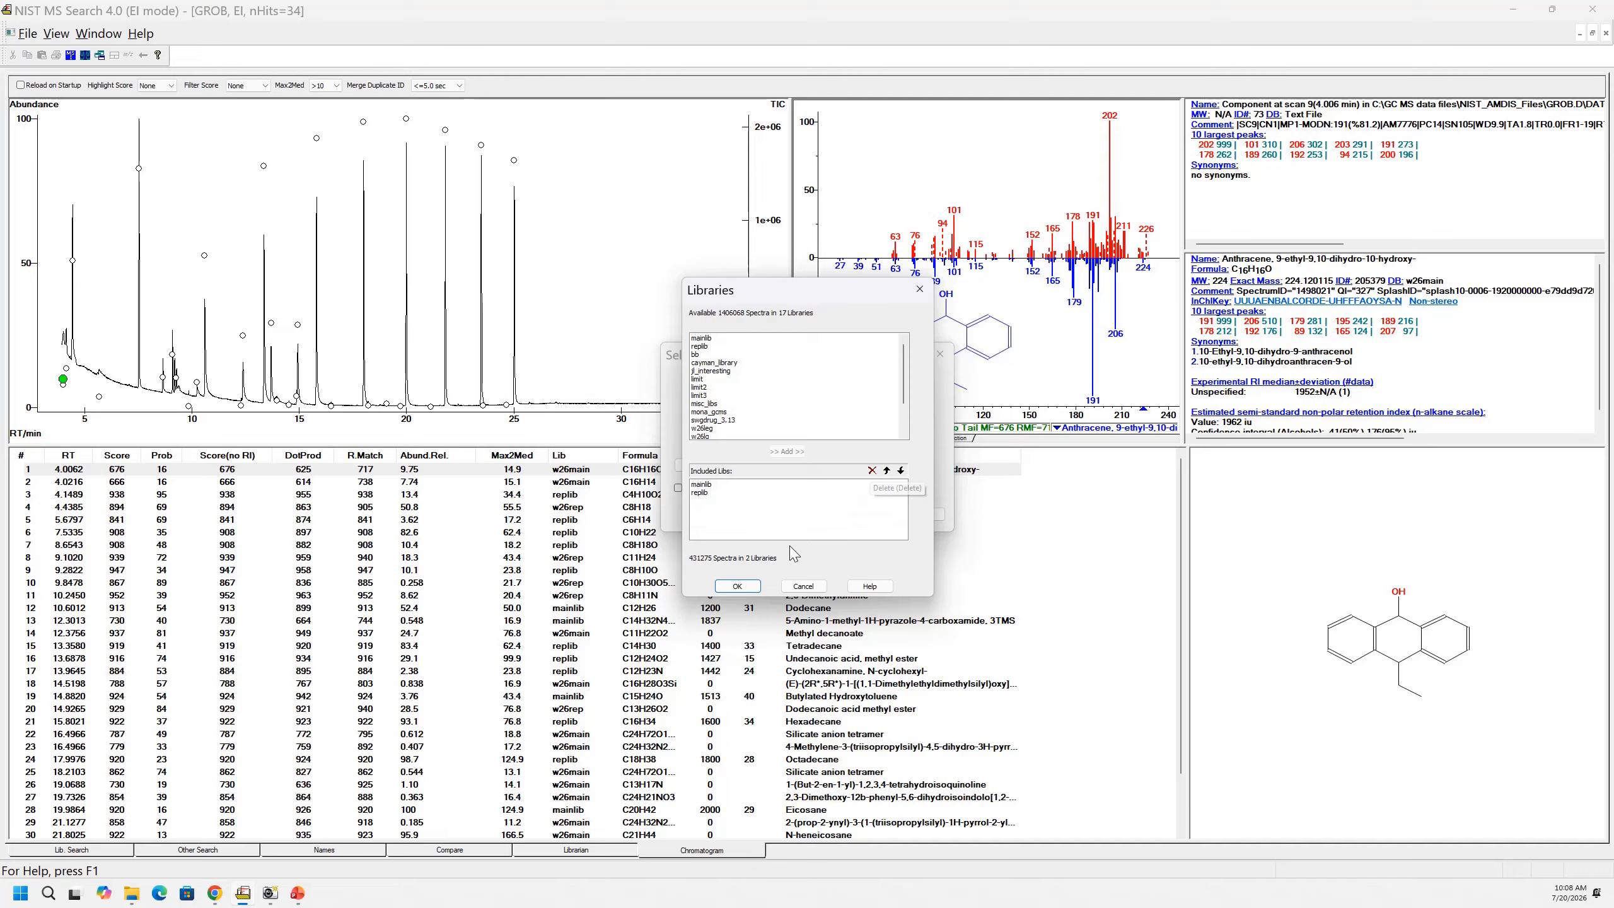
pyautogui.click(737, 586)
pyautogui.click(731, 514)
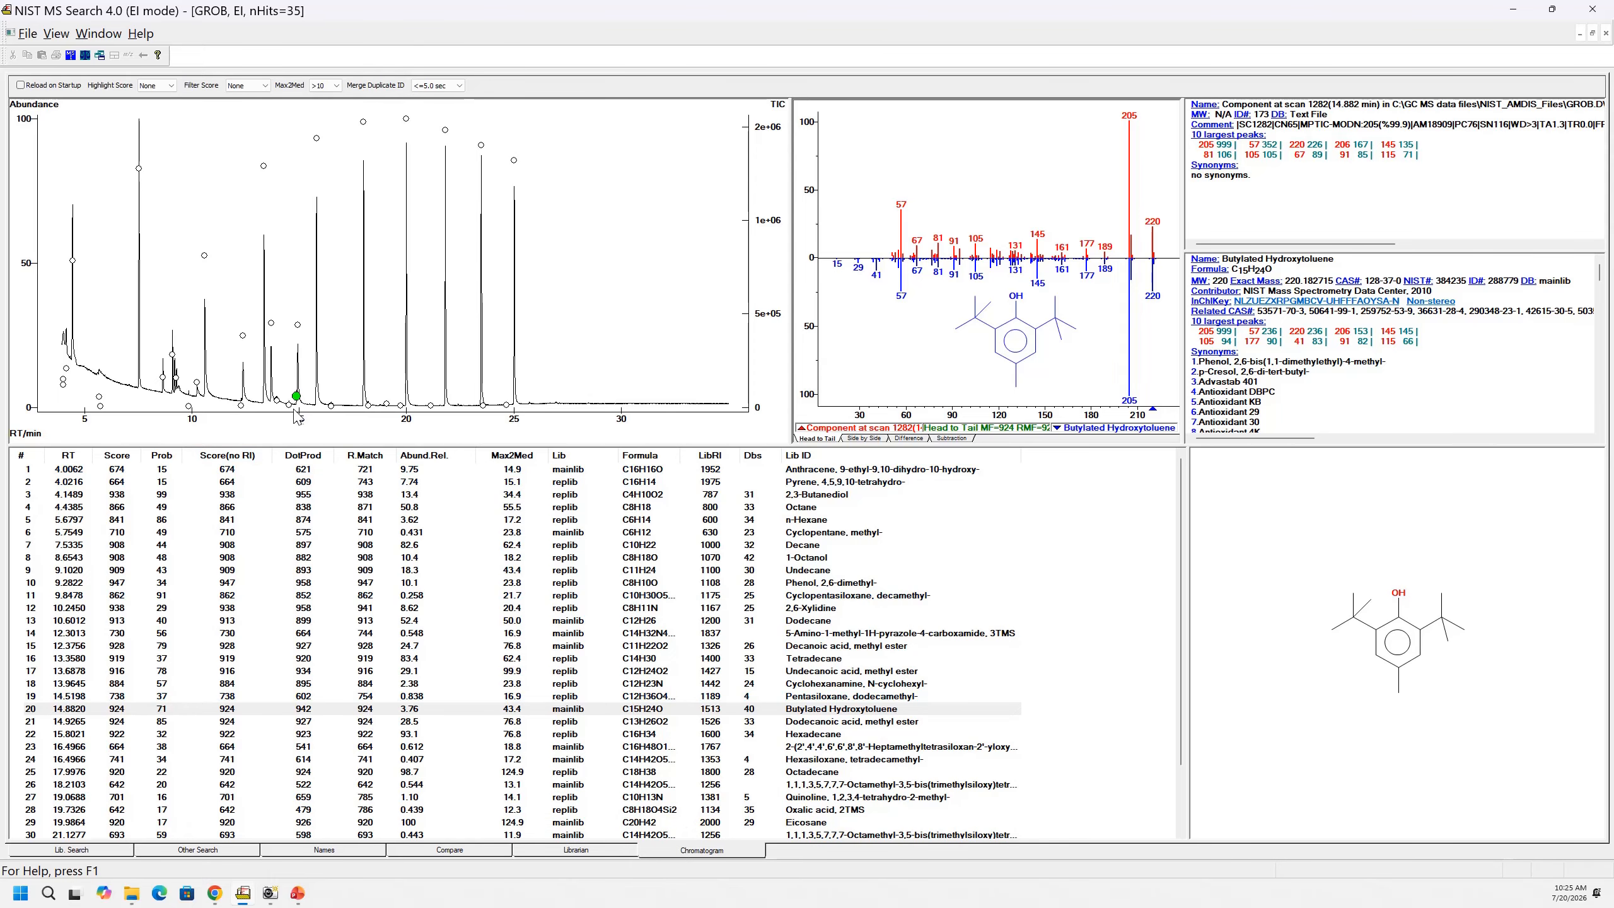
# Step: Run a library search on the Butylated Hydroxytoluene component at 14.882 min
pyautogui.click(297, 396)
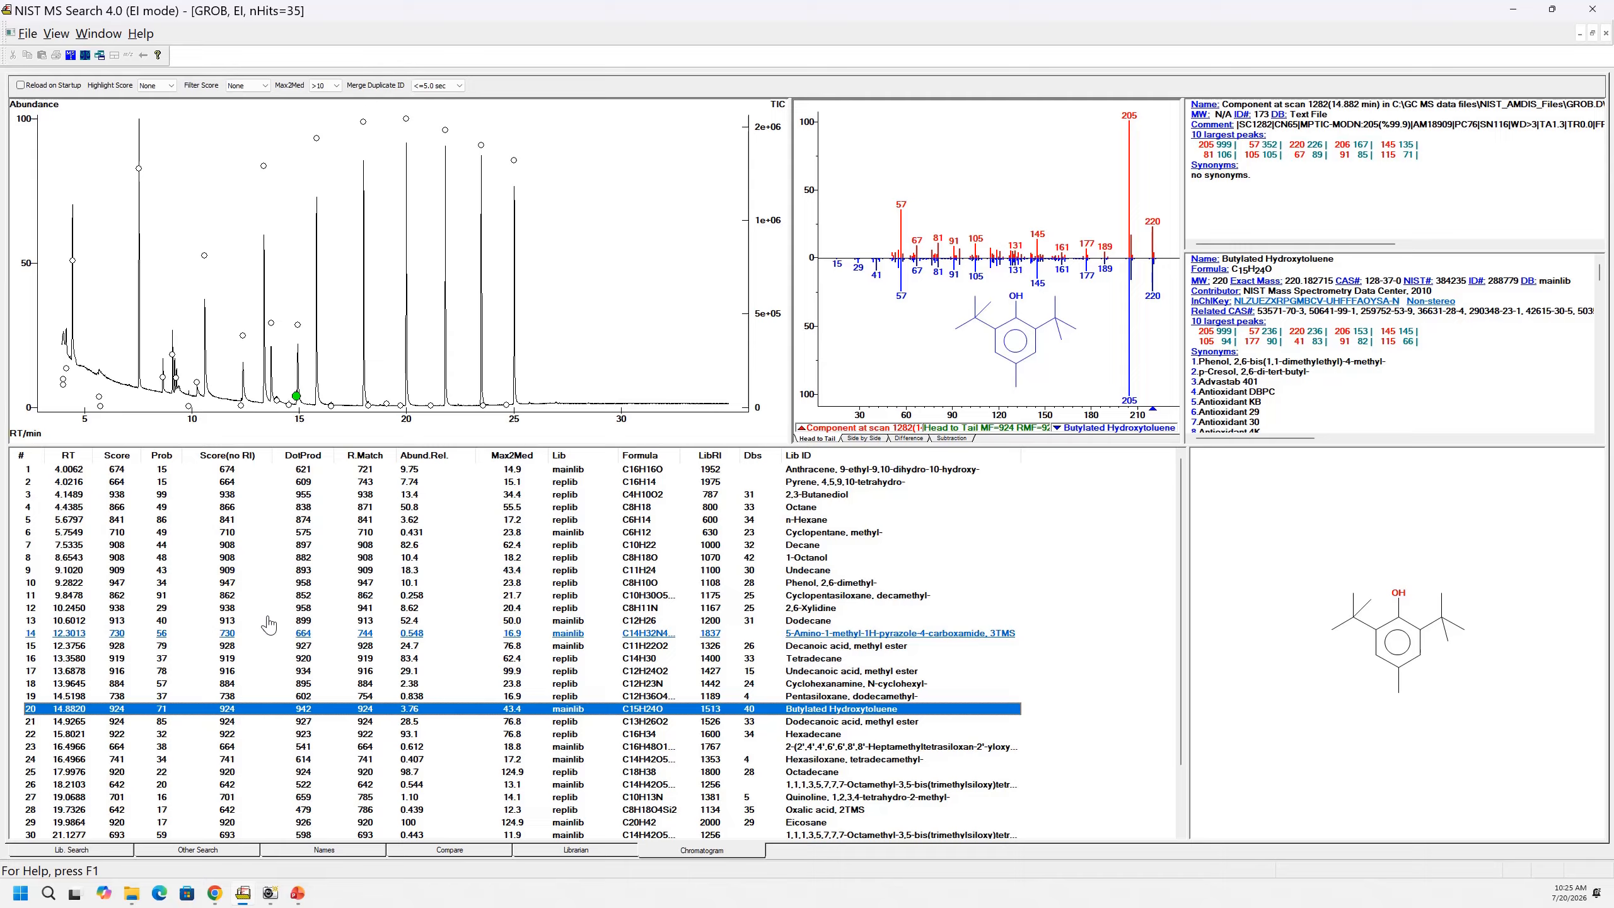
pyautogui.rightClick(315, 711)
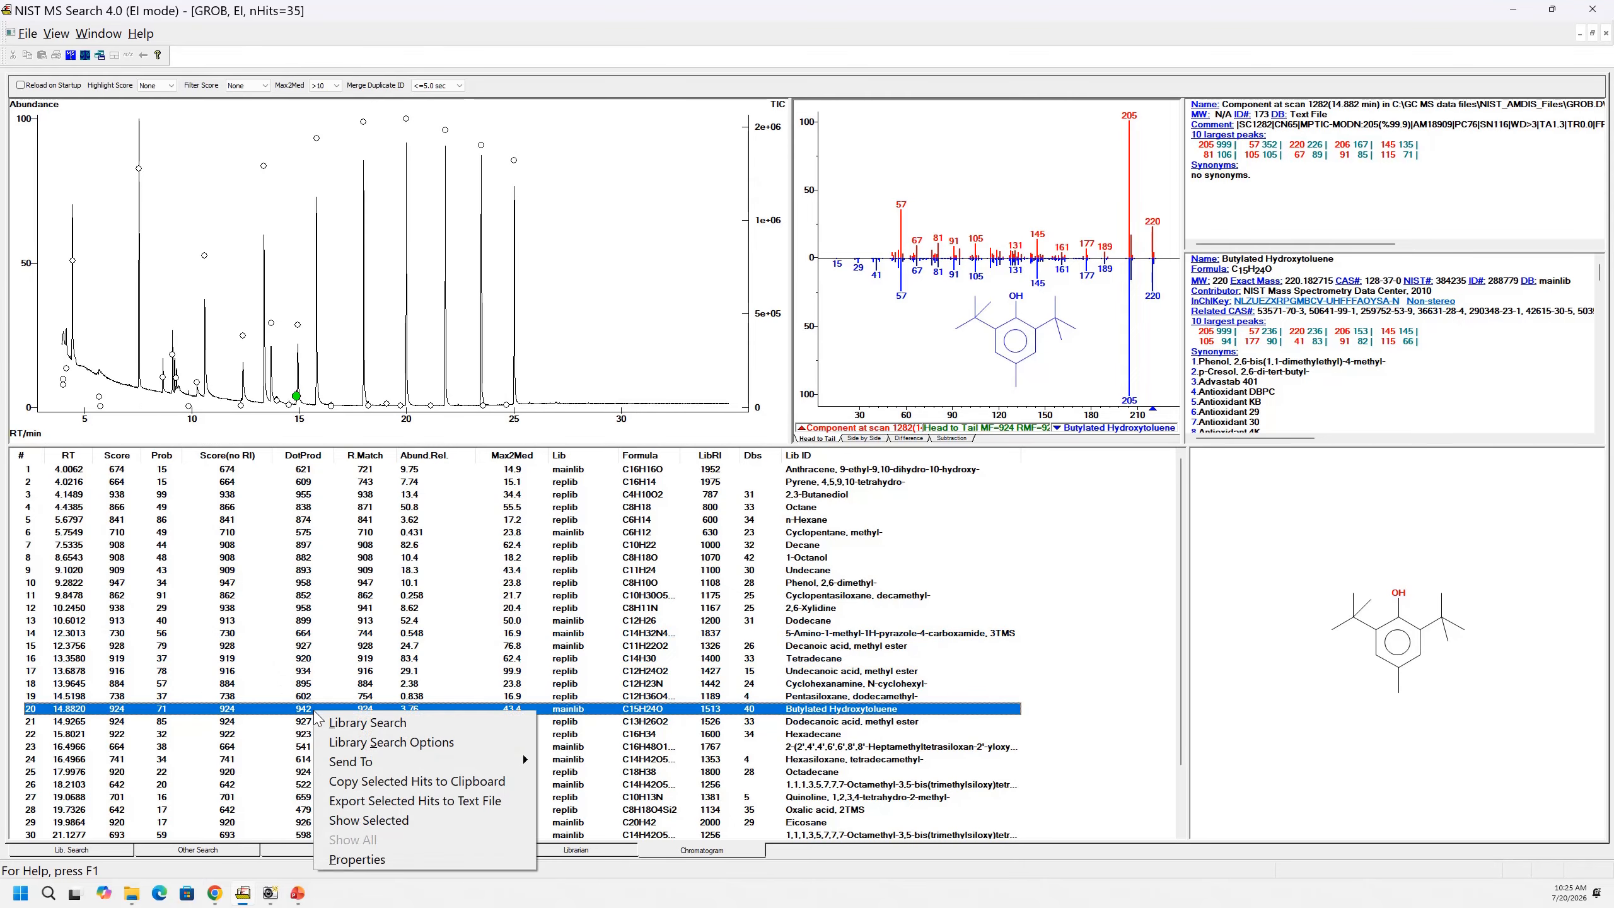
pyautogui.click(367, 725)
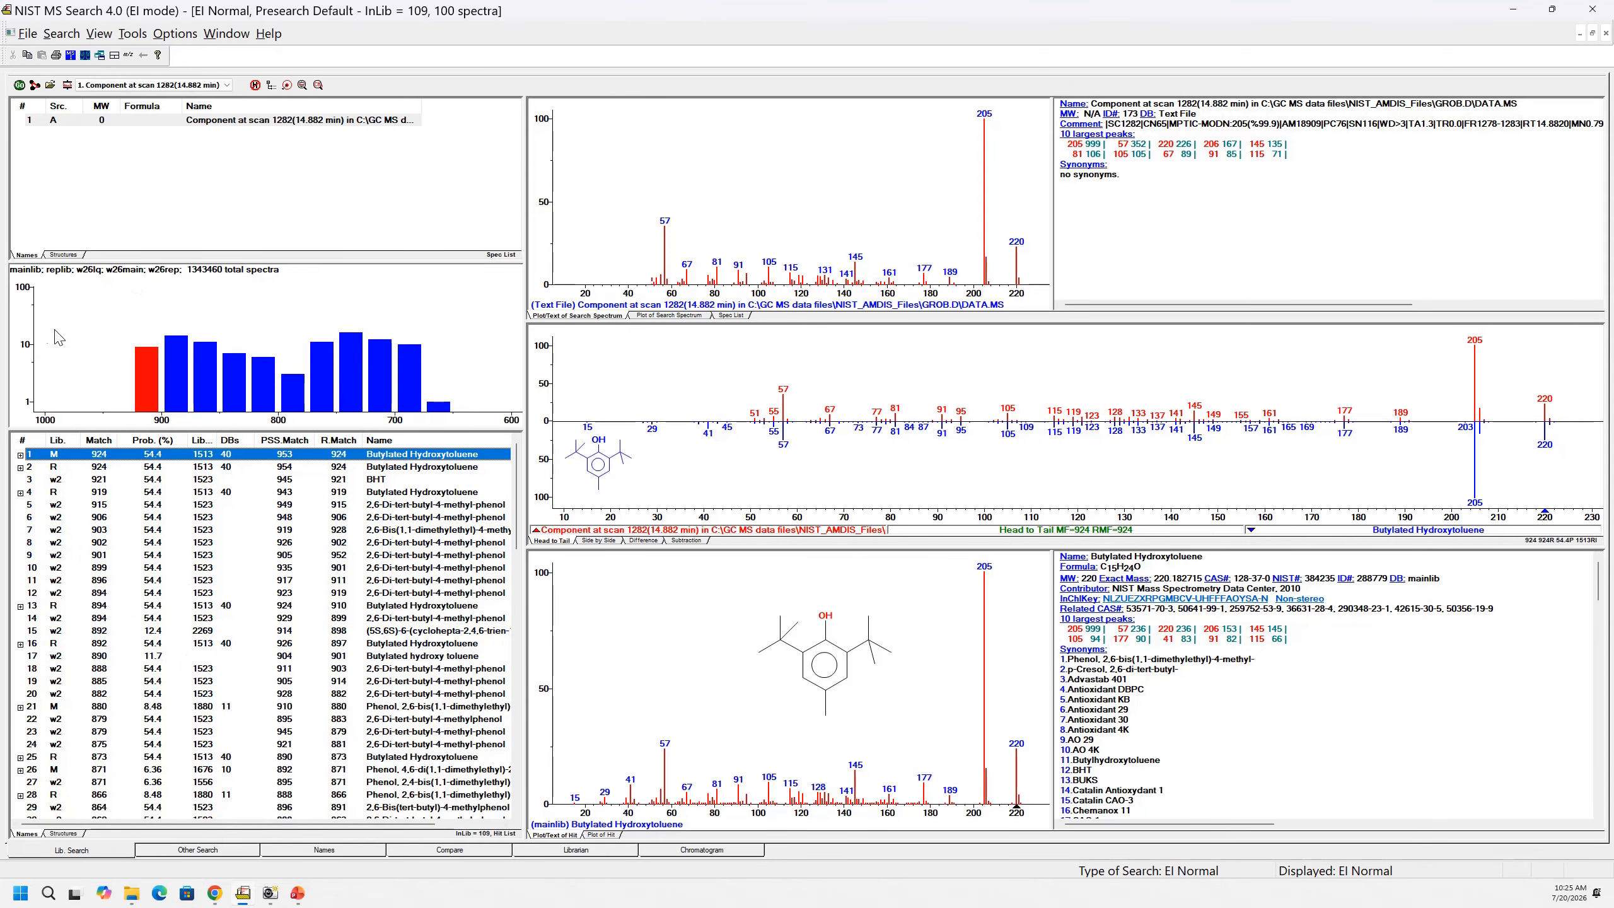
# Step: Clear all included libraries for spectrum searches in the library search options
pyautogui.click(69, 87)
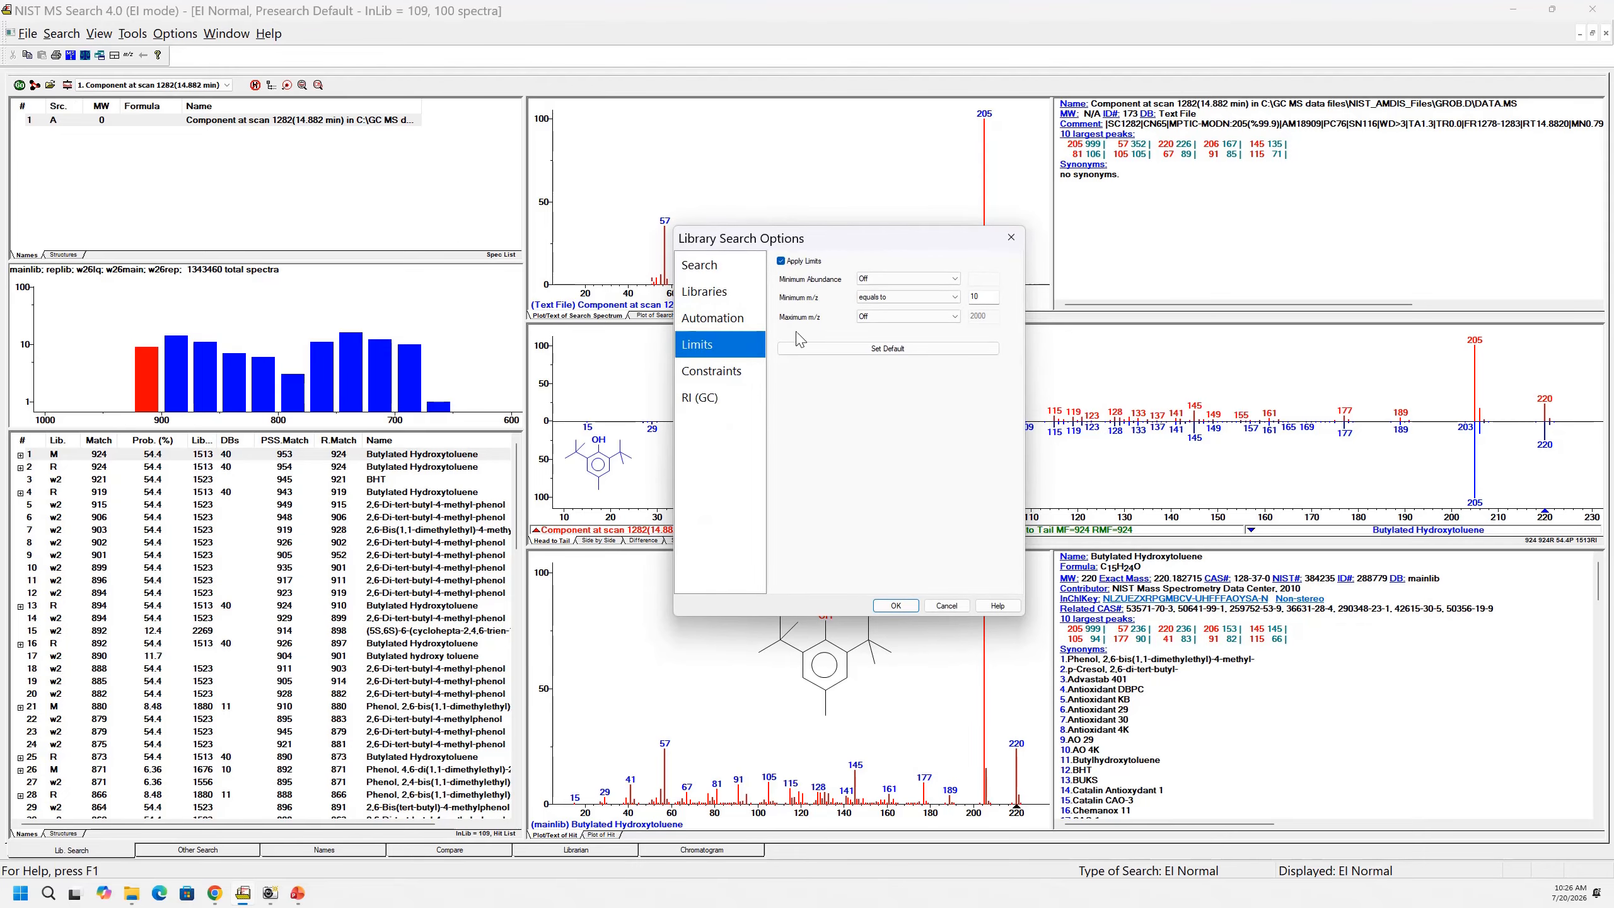
pyautogui.click(716, 271)
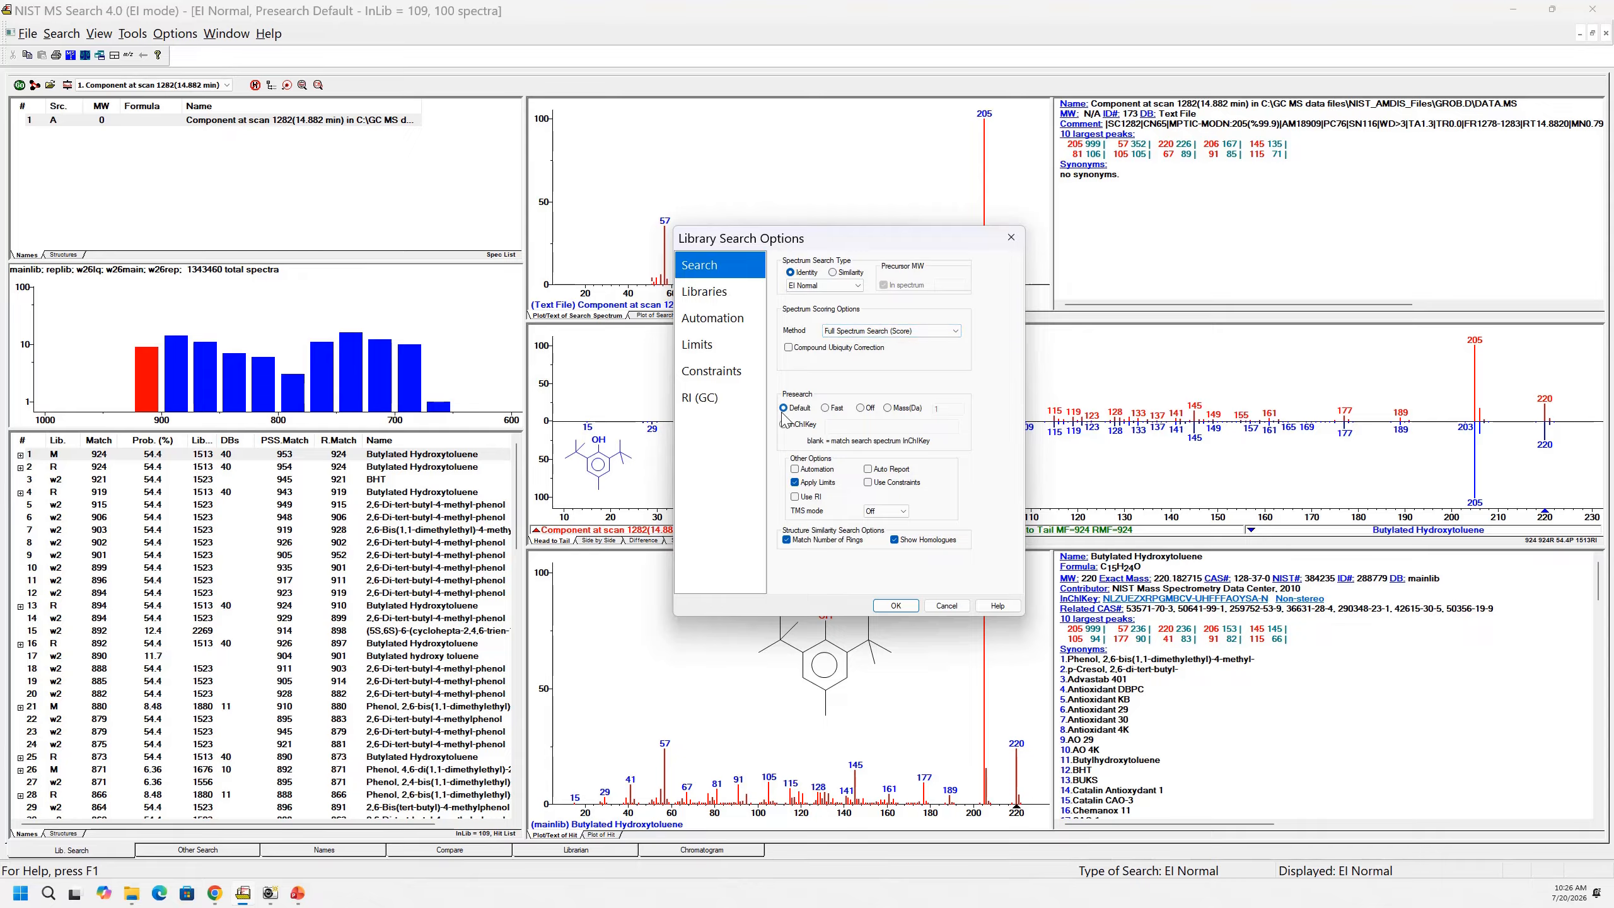
pyautogui.click(723, 296)
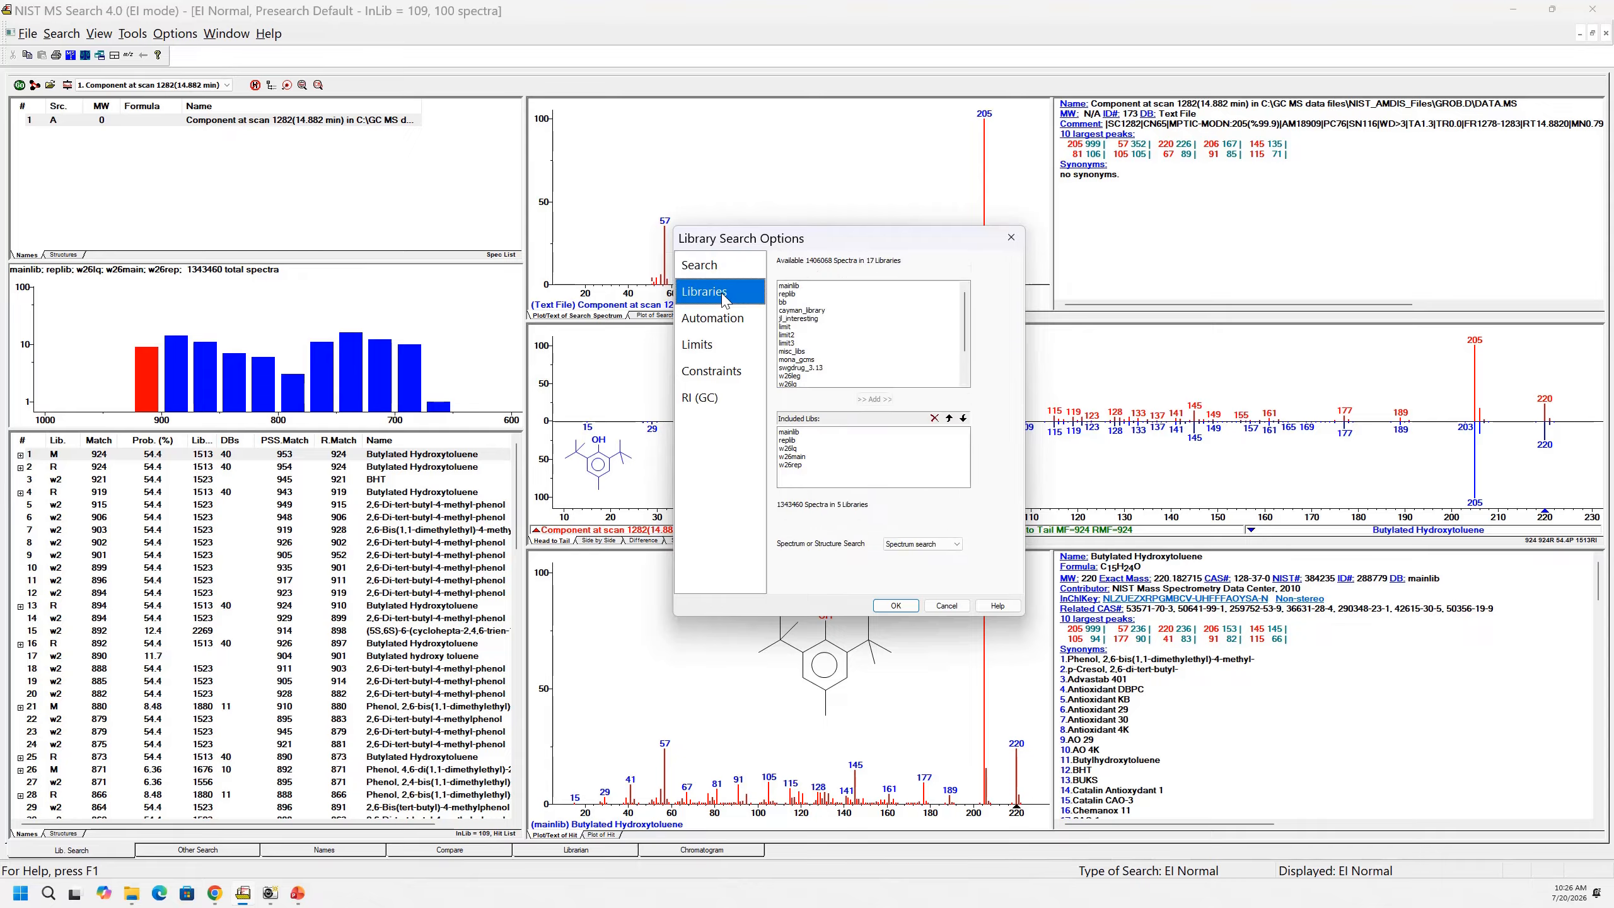
pyautogui.click(798, 434)
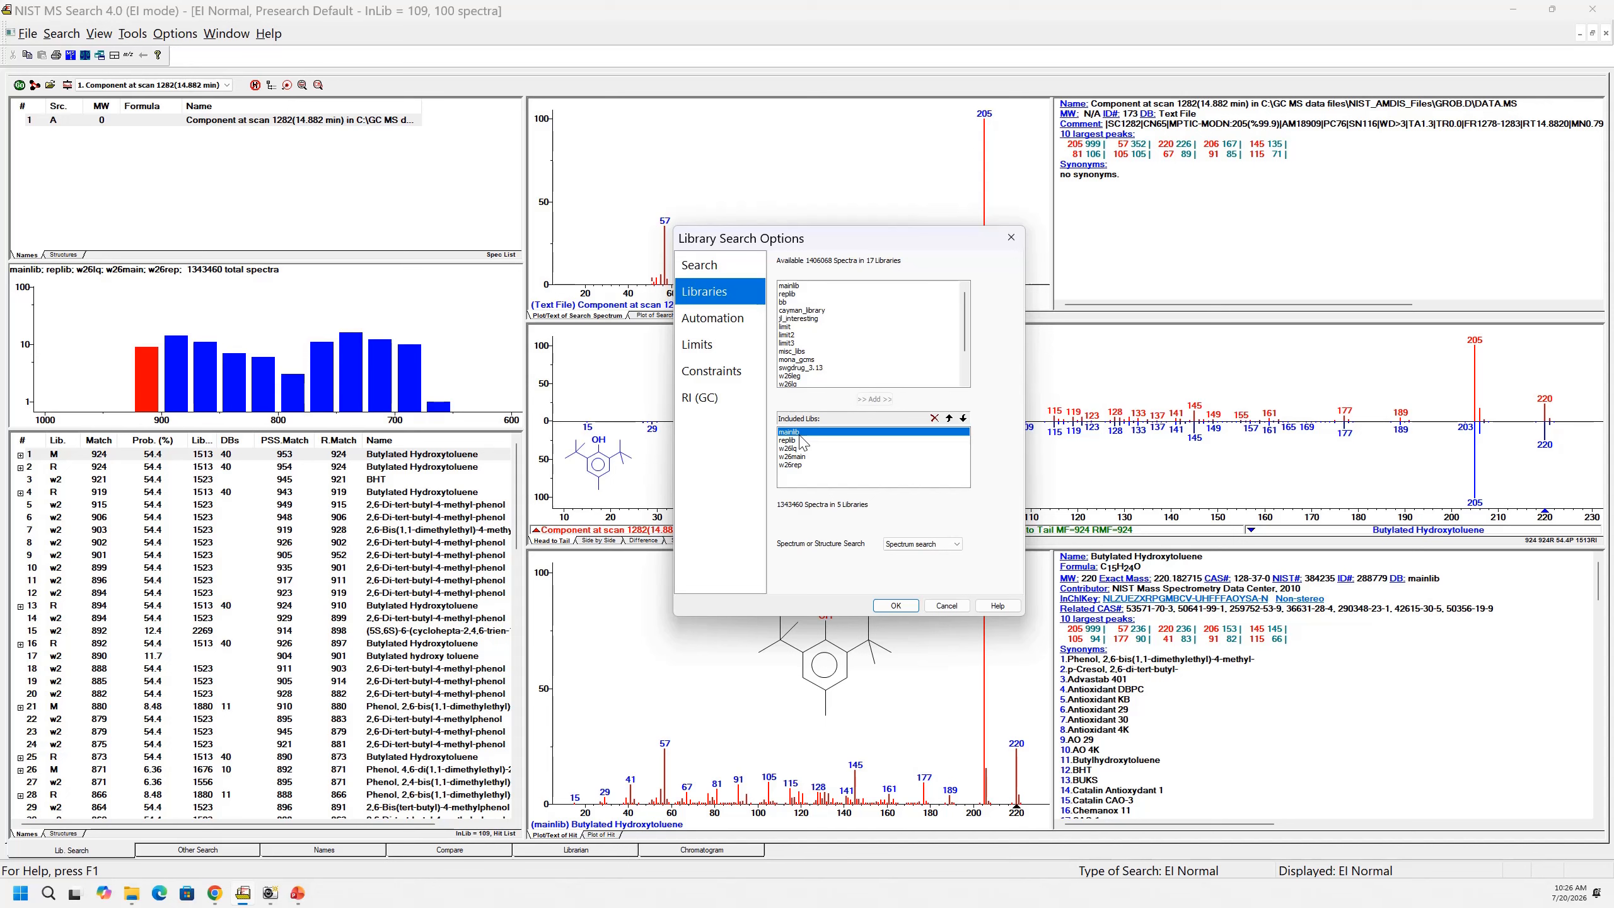
pyautogui.keyDown('shift'); pyautogui.click(796, 466); pyautogui.keyUp('shift')
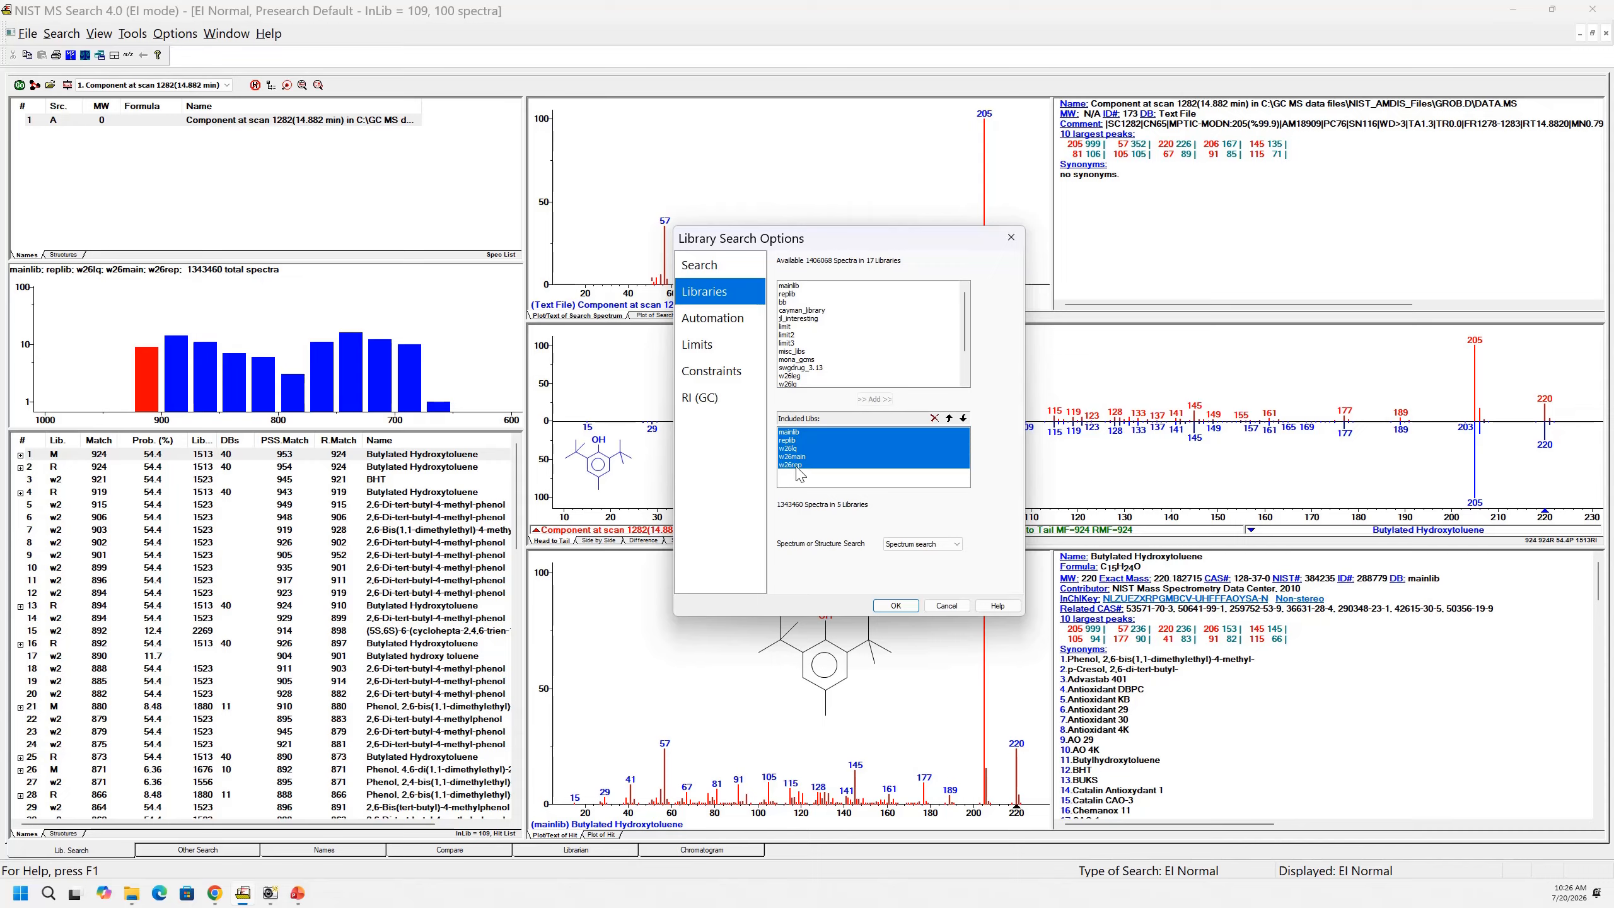
pyautogui.click(935, 420)
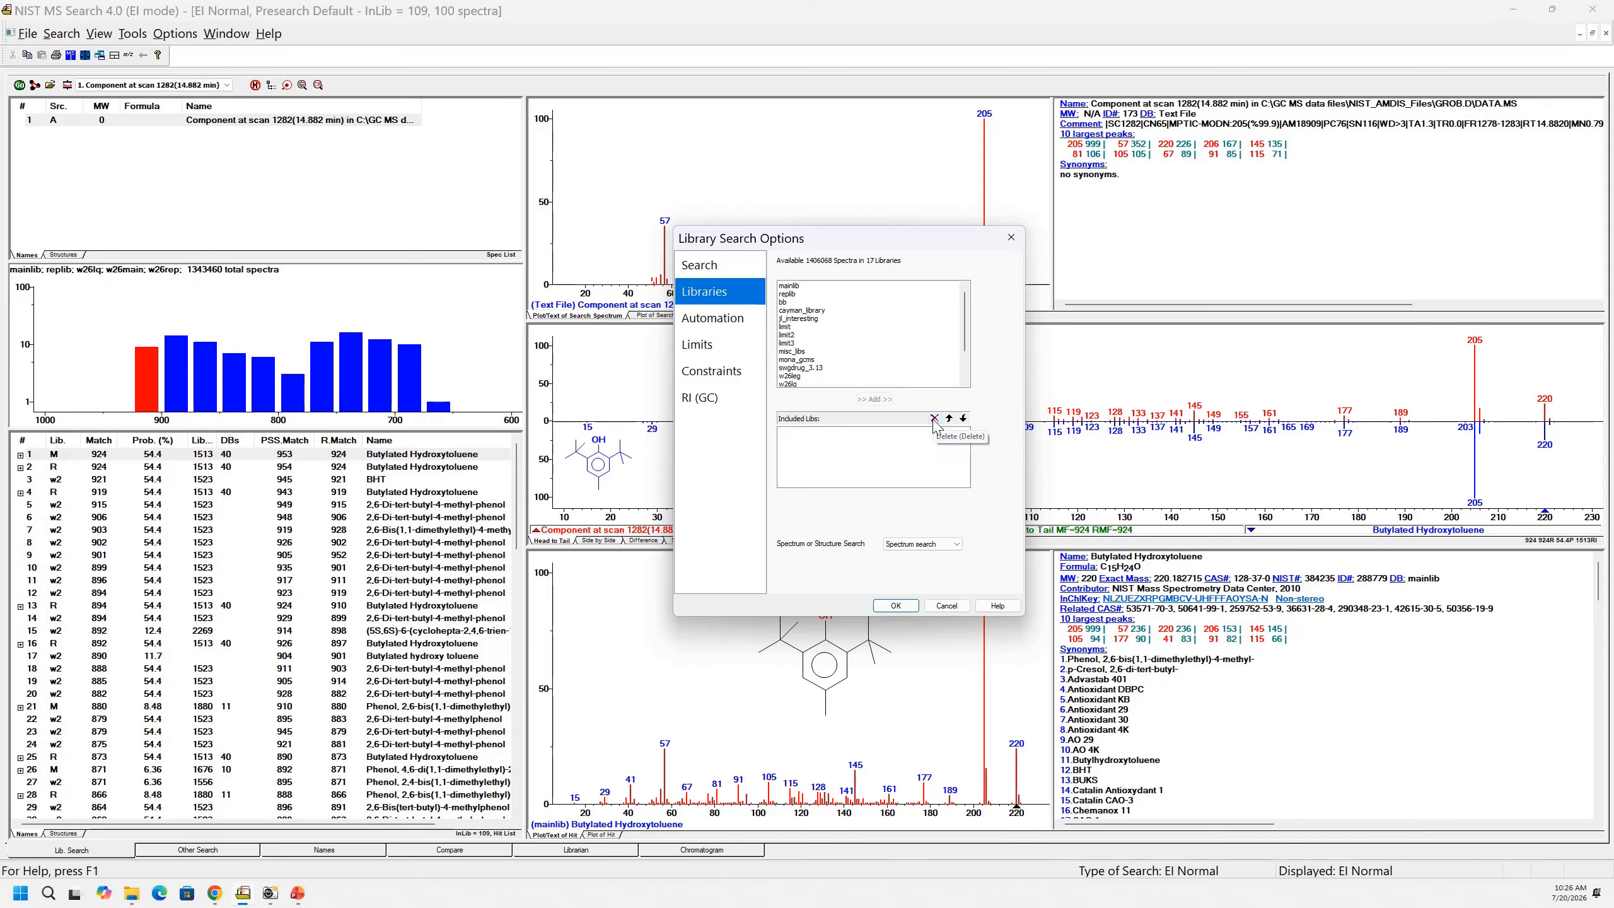
# Step: Include mainlib, replib, w26lq, w26main and w26rep as the libraries for spectrum searches
pyautogui.click(789, 286)
pyautogui.keyDown('shift'); pyautogui.click(793, 295); pyautogui.keyUp('shift')
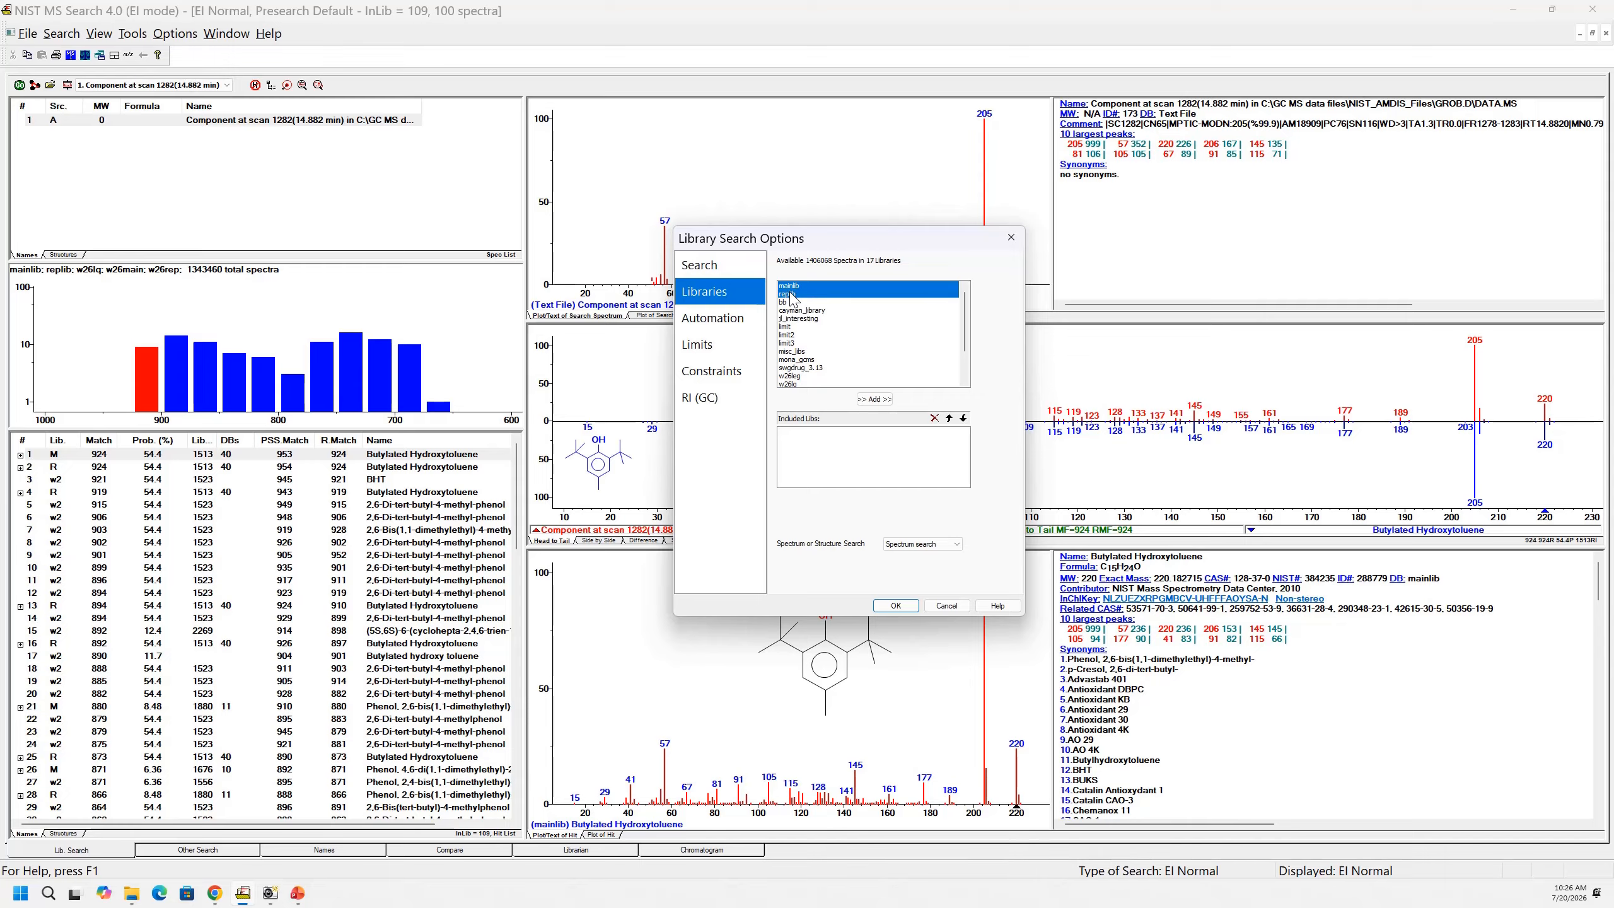
pyautogui.click(875, 399)
pyautogui.scroll(-2, 837, 355)
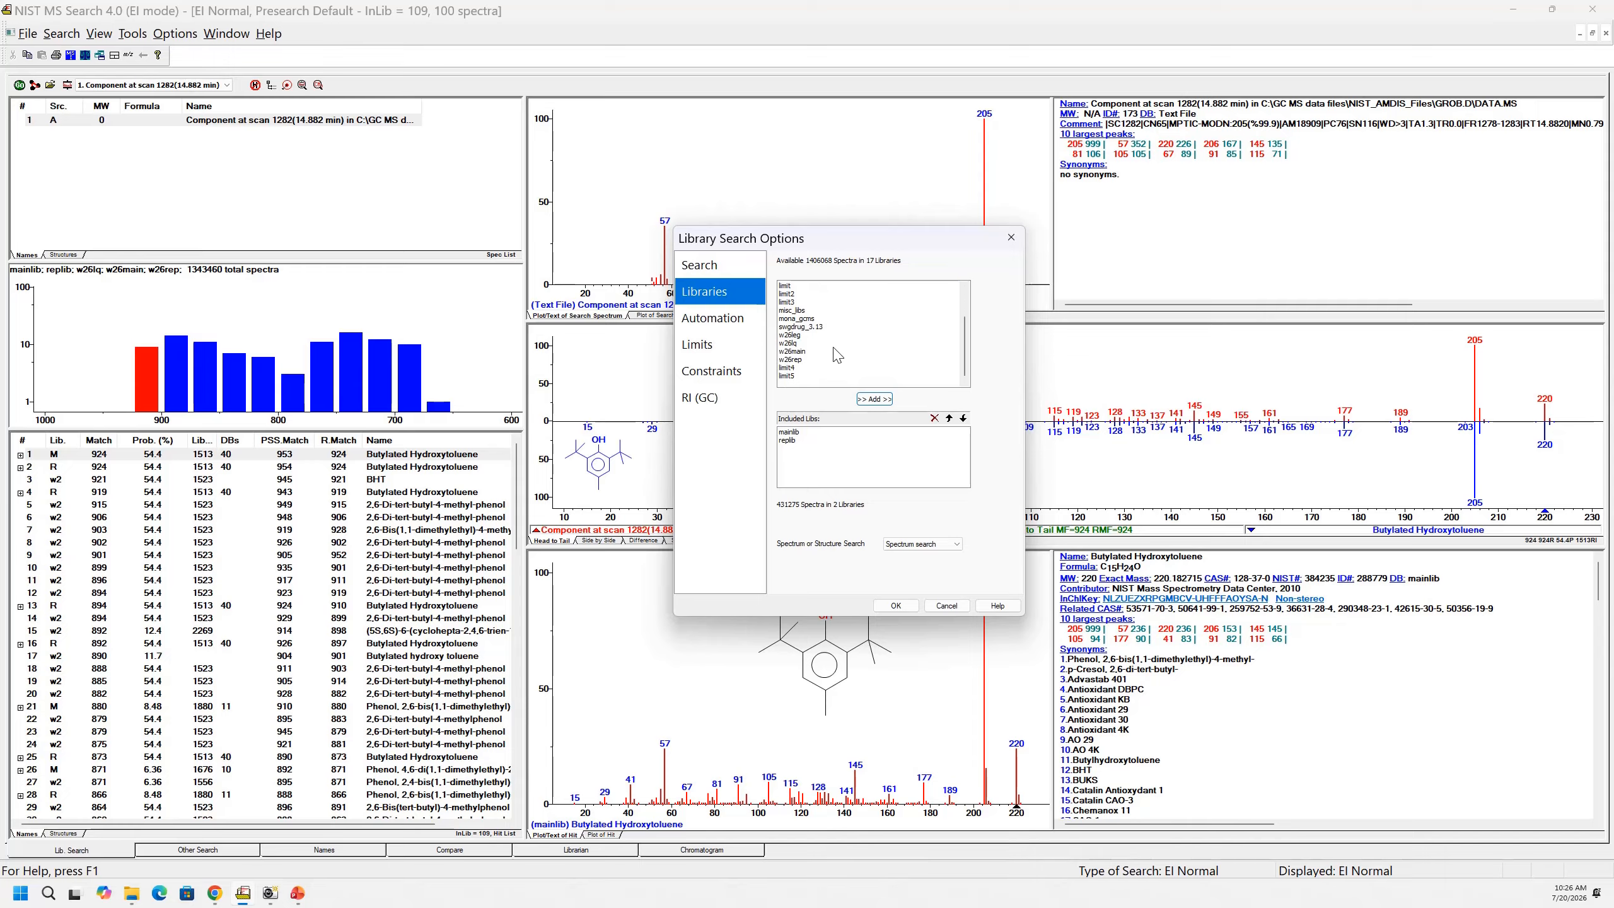
pyautogui.click(789, 344)
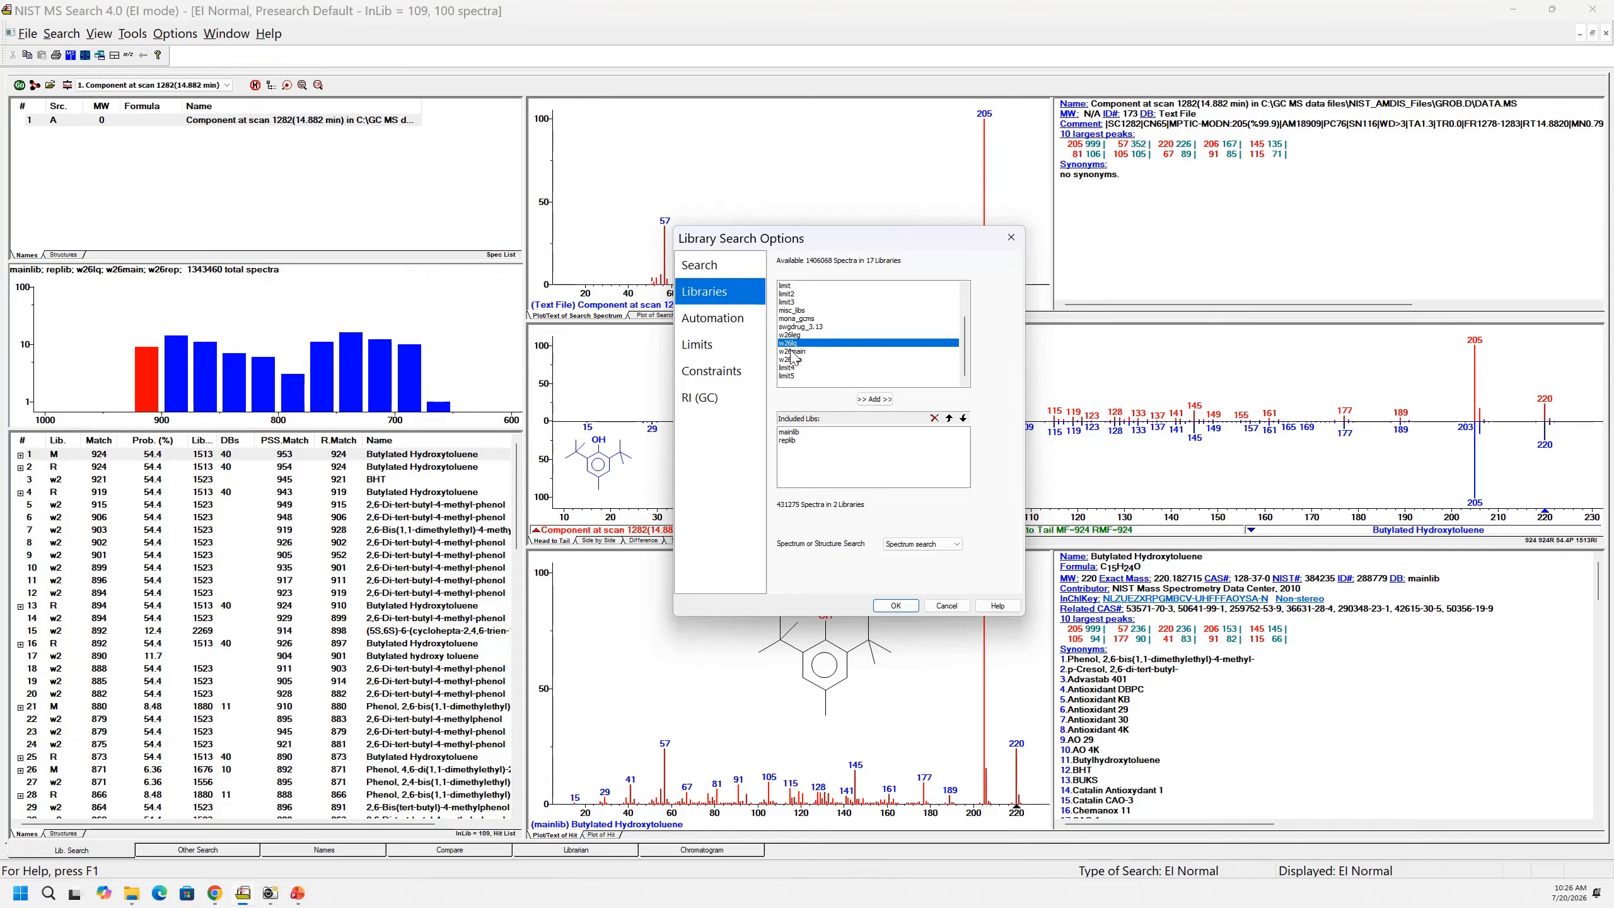
pyautogui.keyDown('ctrl'); pyautogui.click(792, 351); pyautogui.keyUp('ctrl')
pyautogui.keyDown('ctrl'); pyautogui.click(792, 360); pyautogui.keyUp('ctrl')
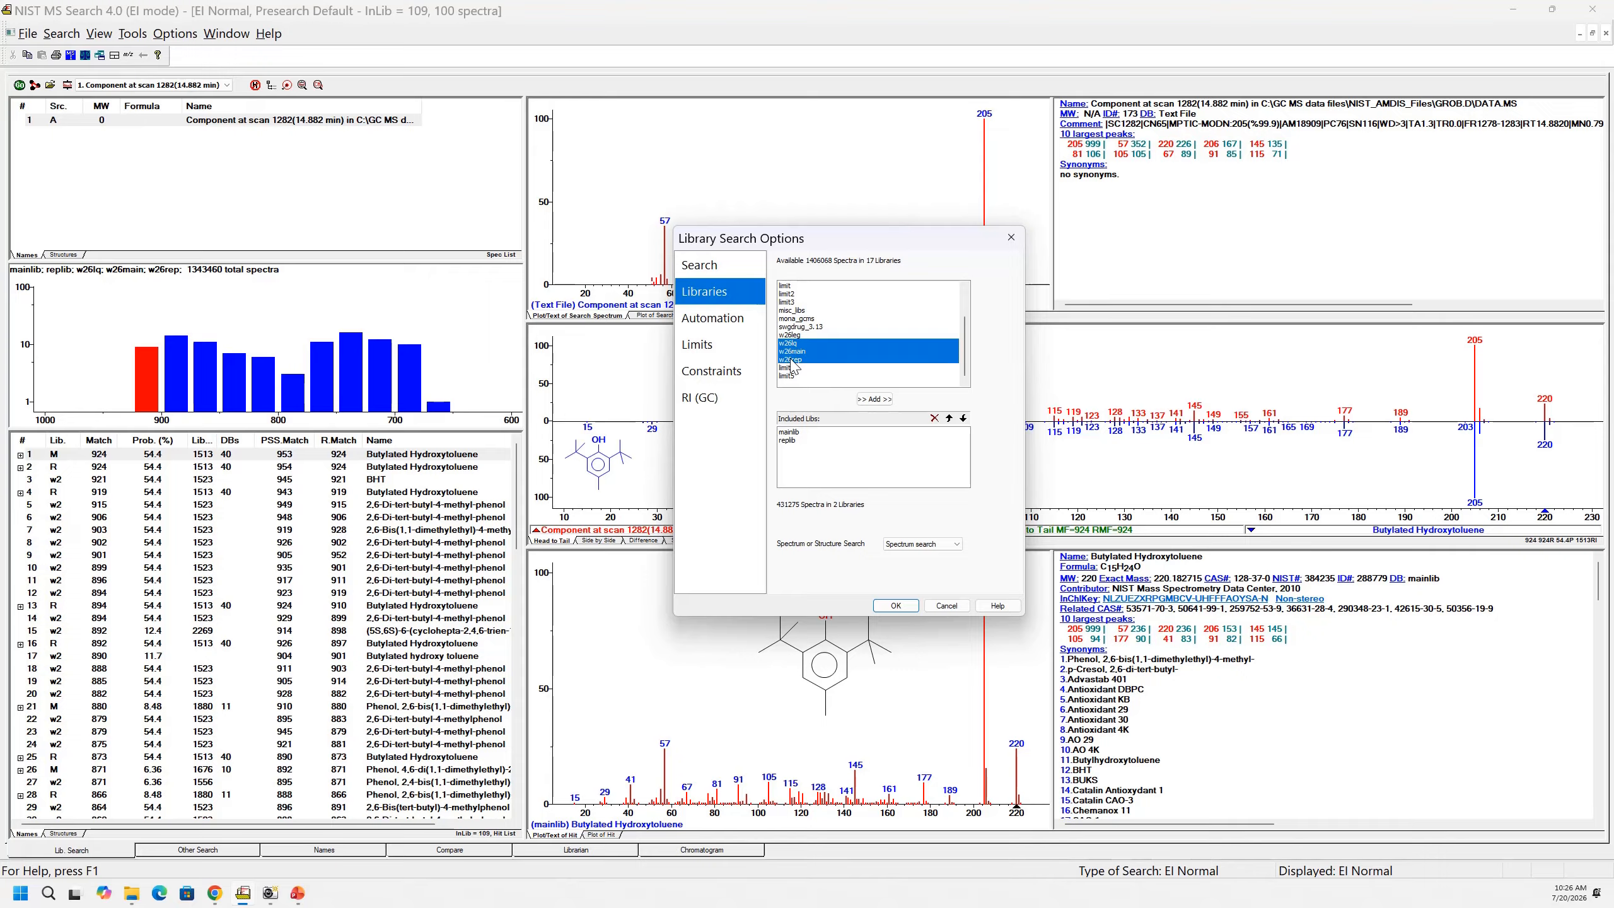
pyautogui.click(866, 402)
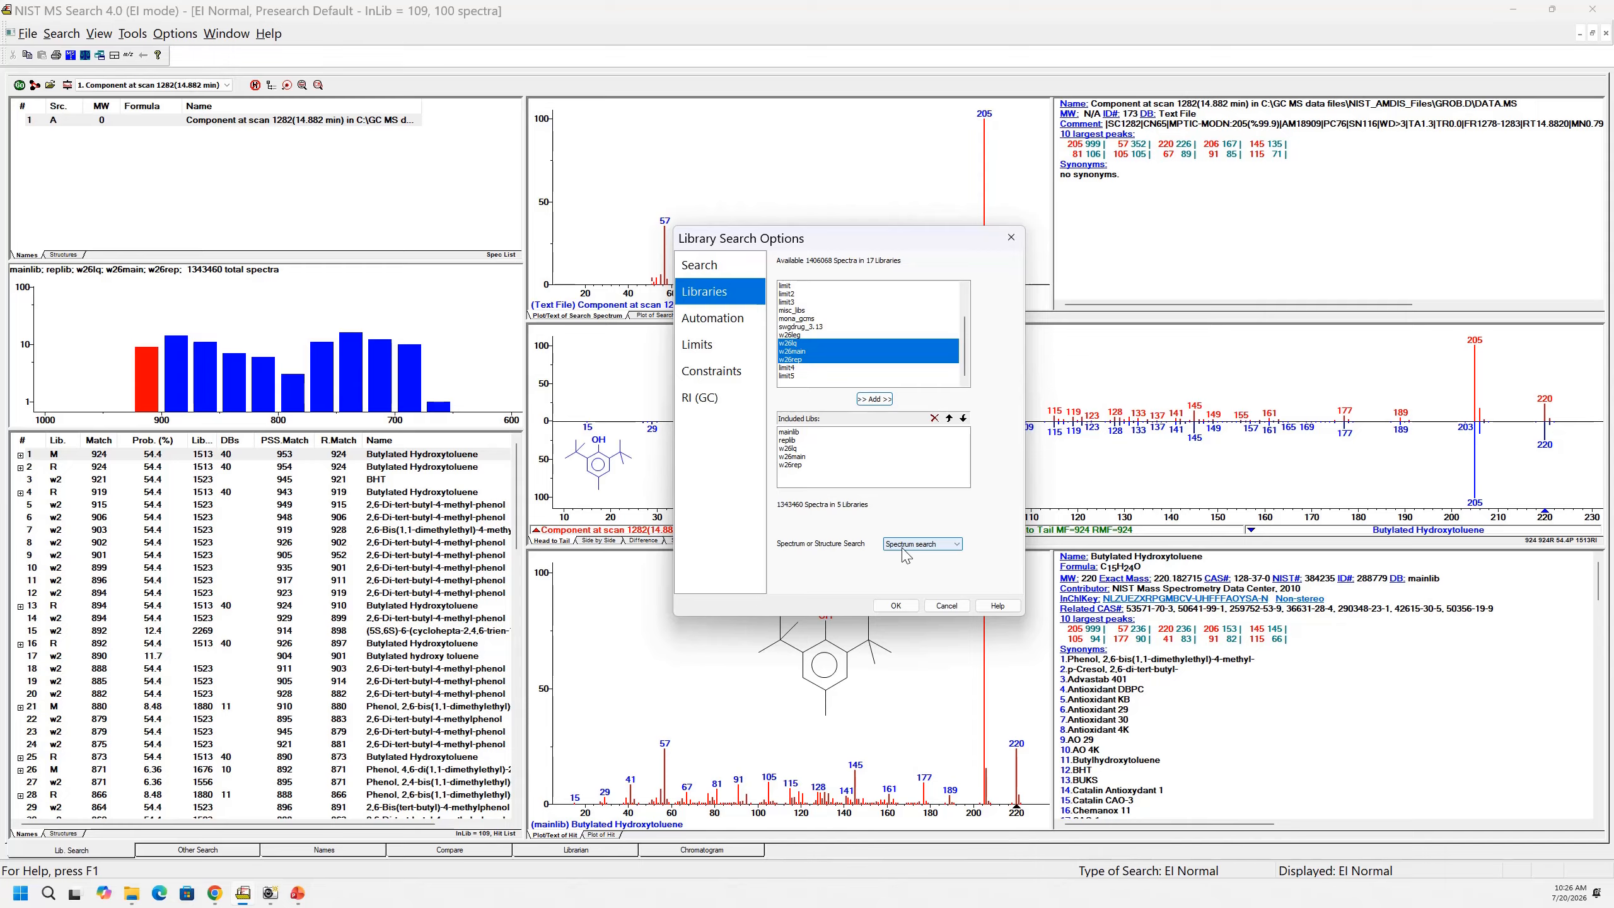
# Step: Switch the library settings to structure search and clear all of its included libraries
pyautogui.click(955, 546)
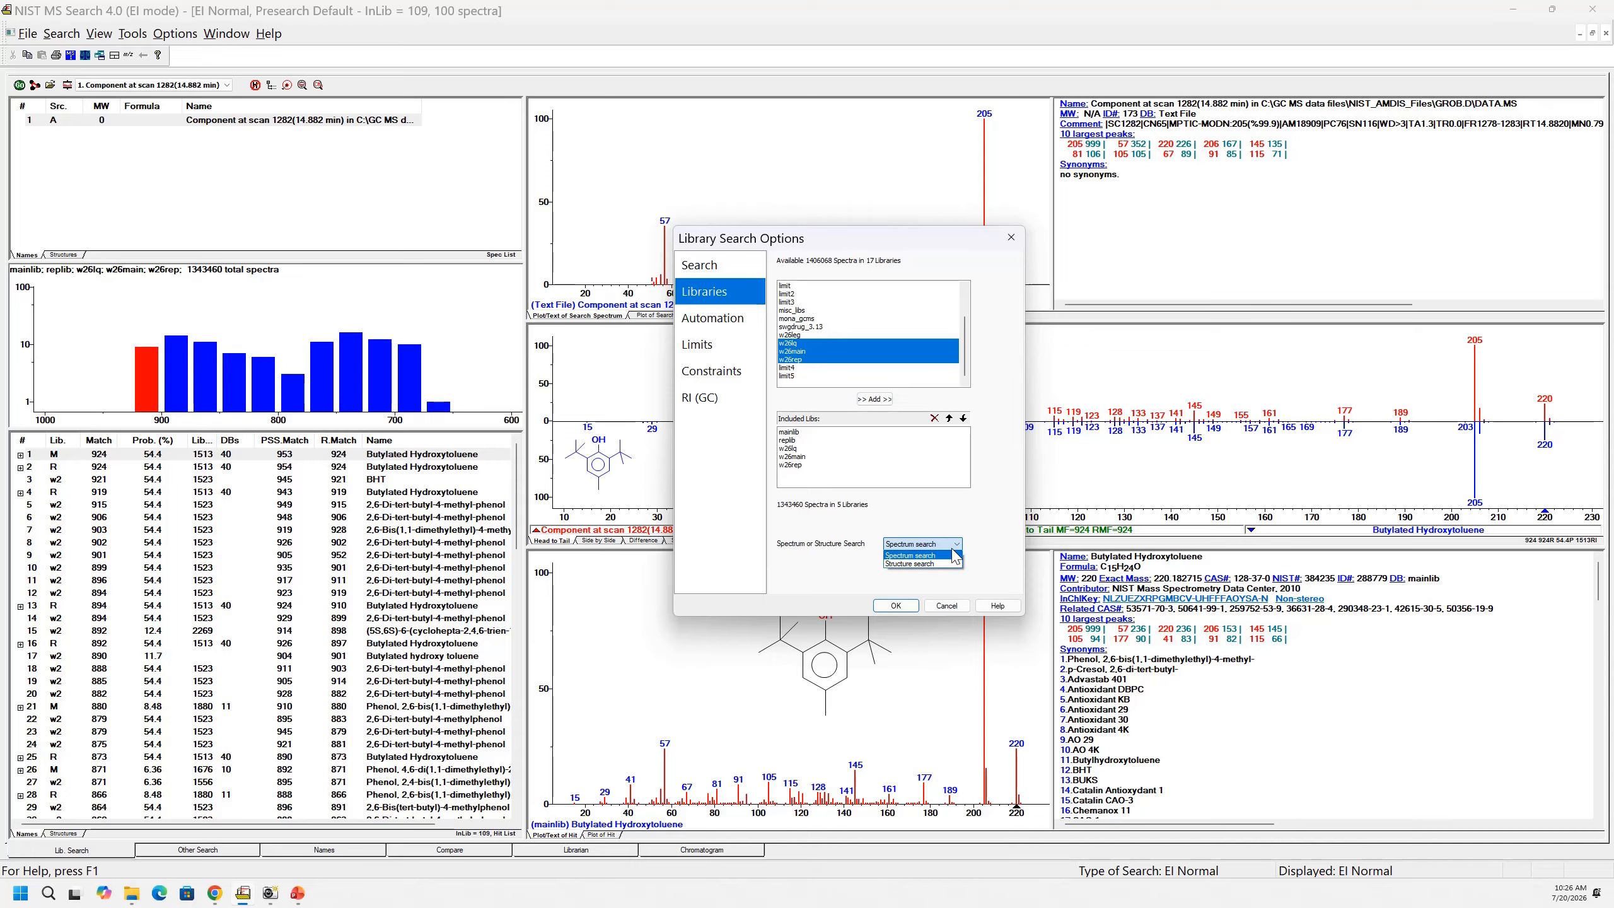
pyautogui.click(942, 563)
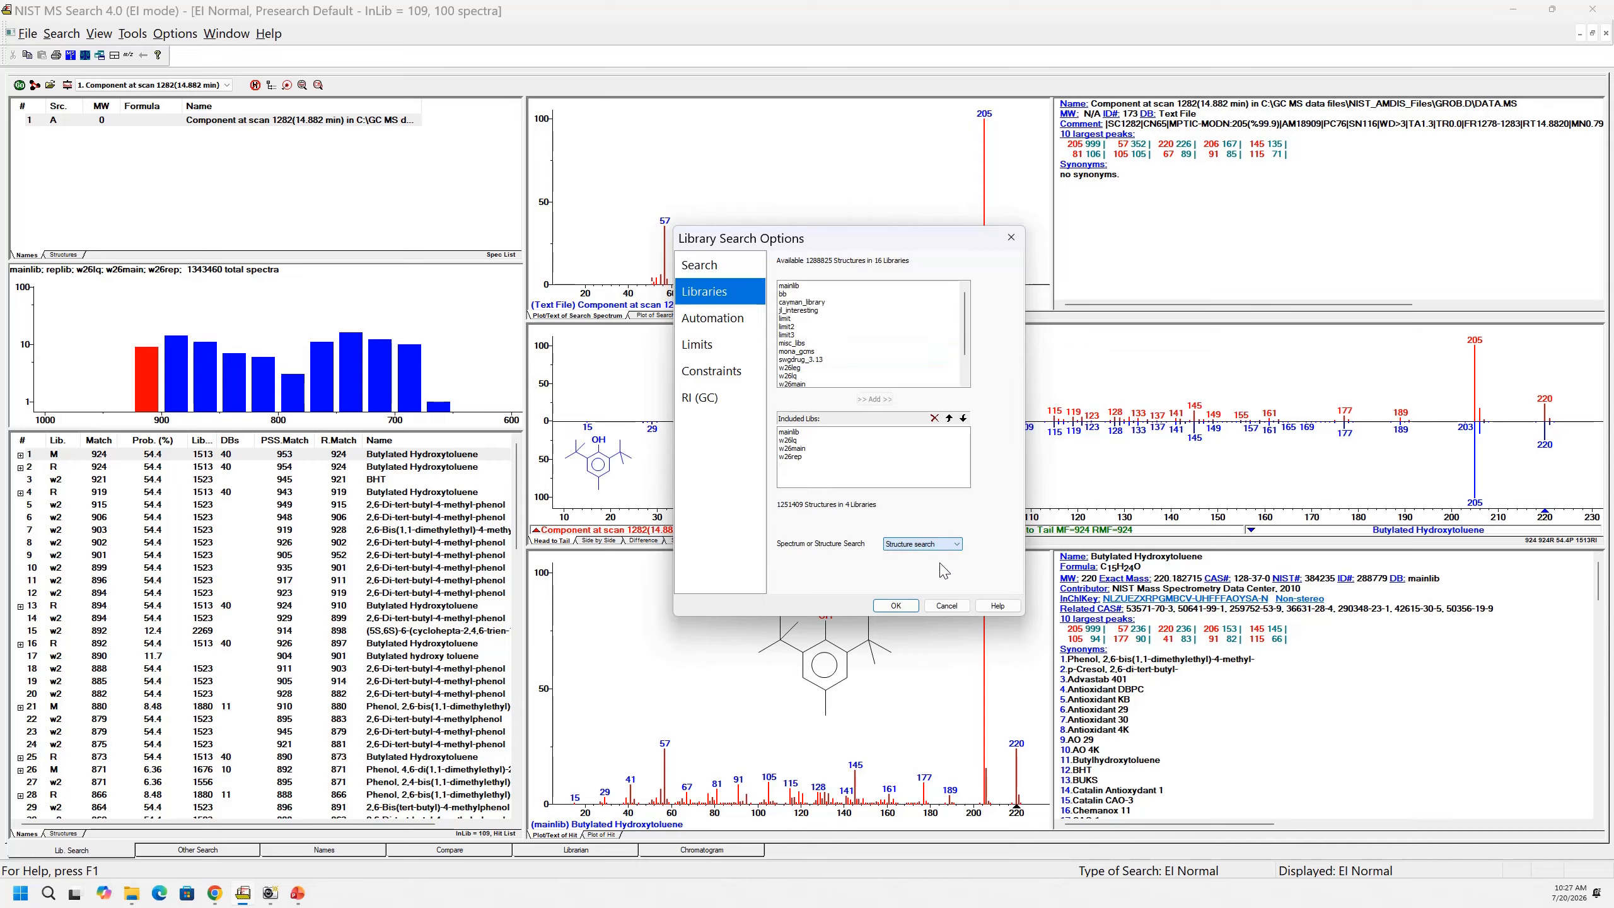
pyautogui.click(808, 432)
pyautogui.click(795, 450)
pyautogui.click(795, 457)
pyautogui.click(795, 440)
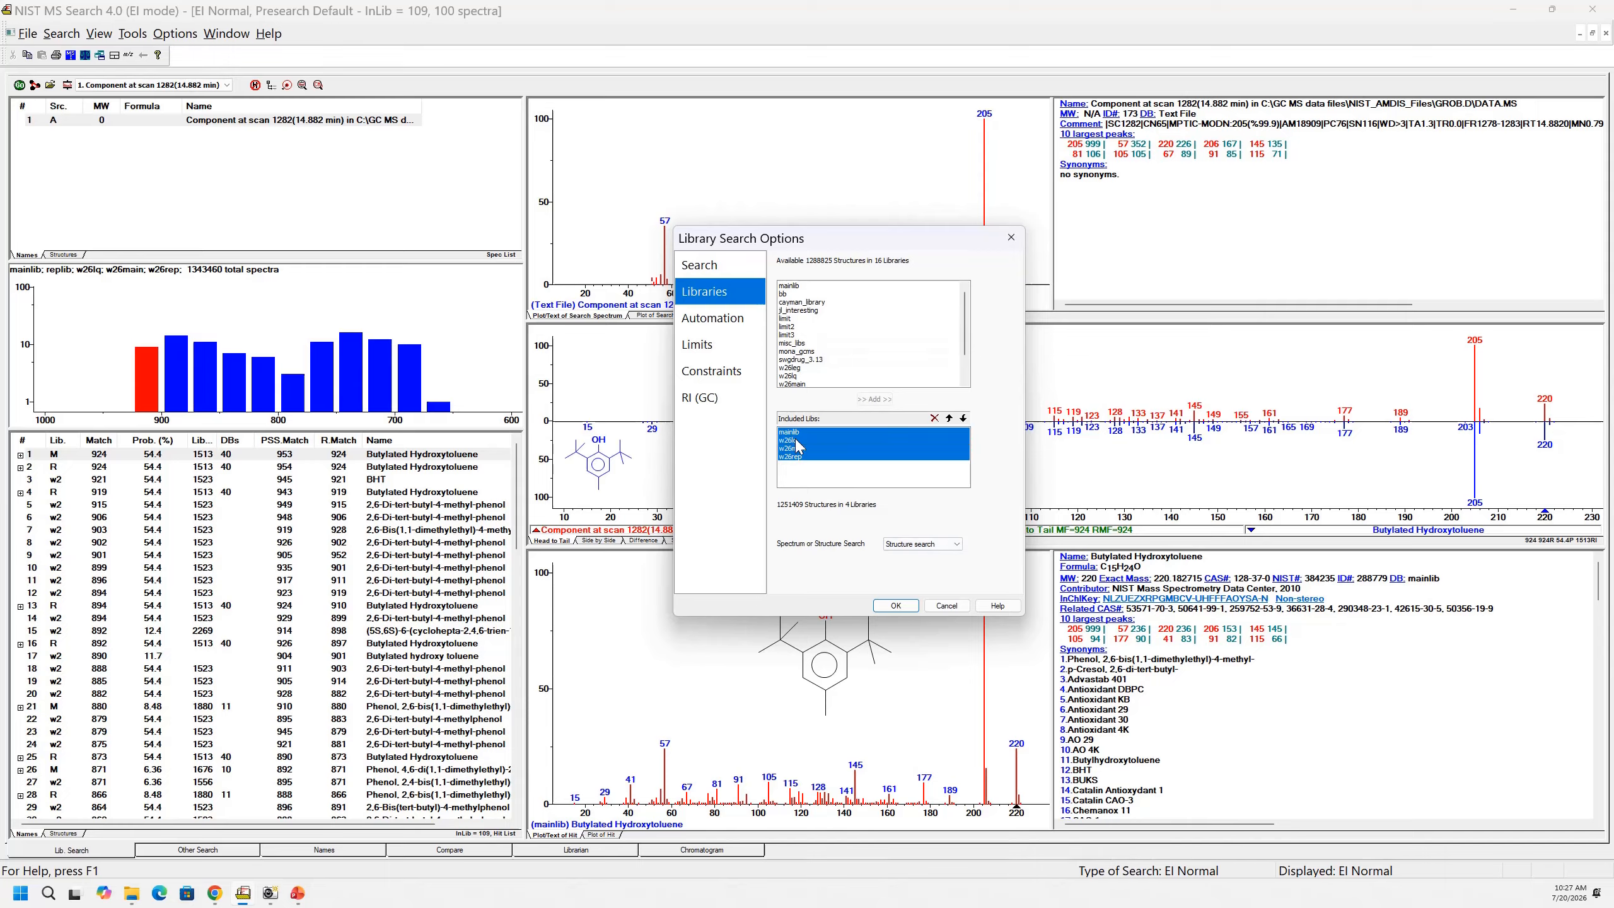
pyautogui.click(934, 418)
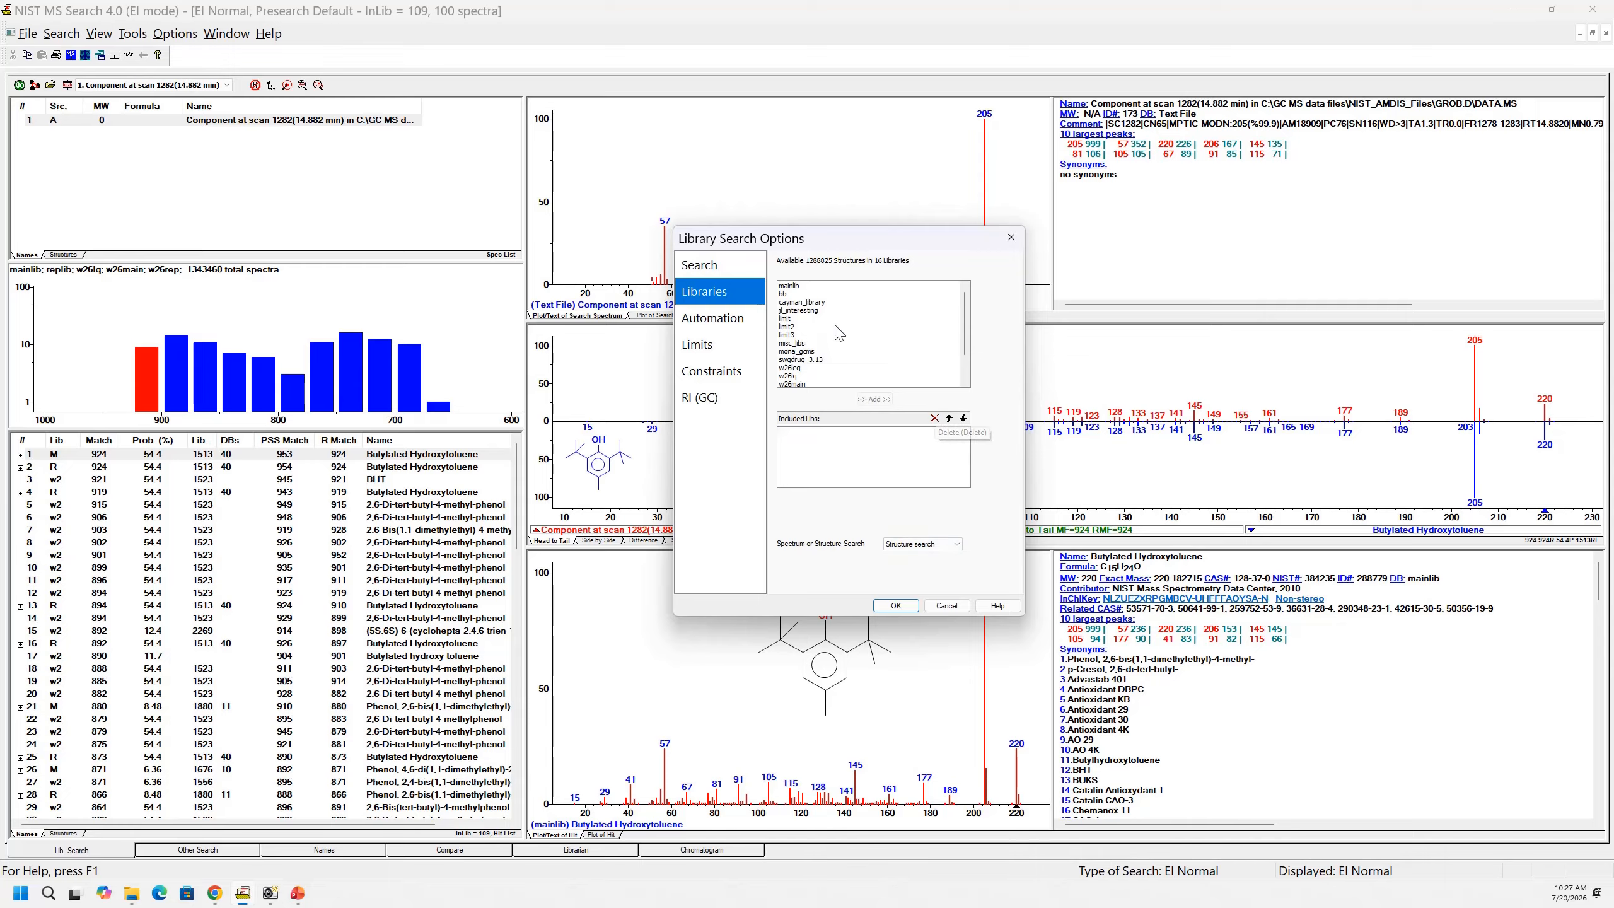
# Step: Include mainlib, w26lq, w26main and w26rep for structure searches and apply the library search options
pyautogui.click(791, 285)
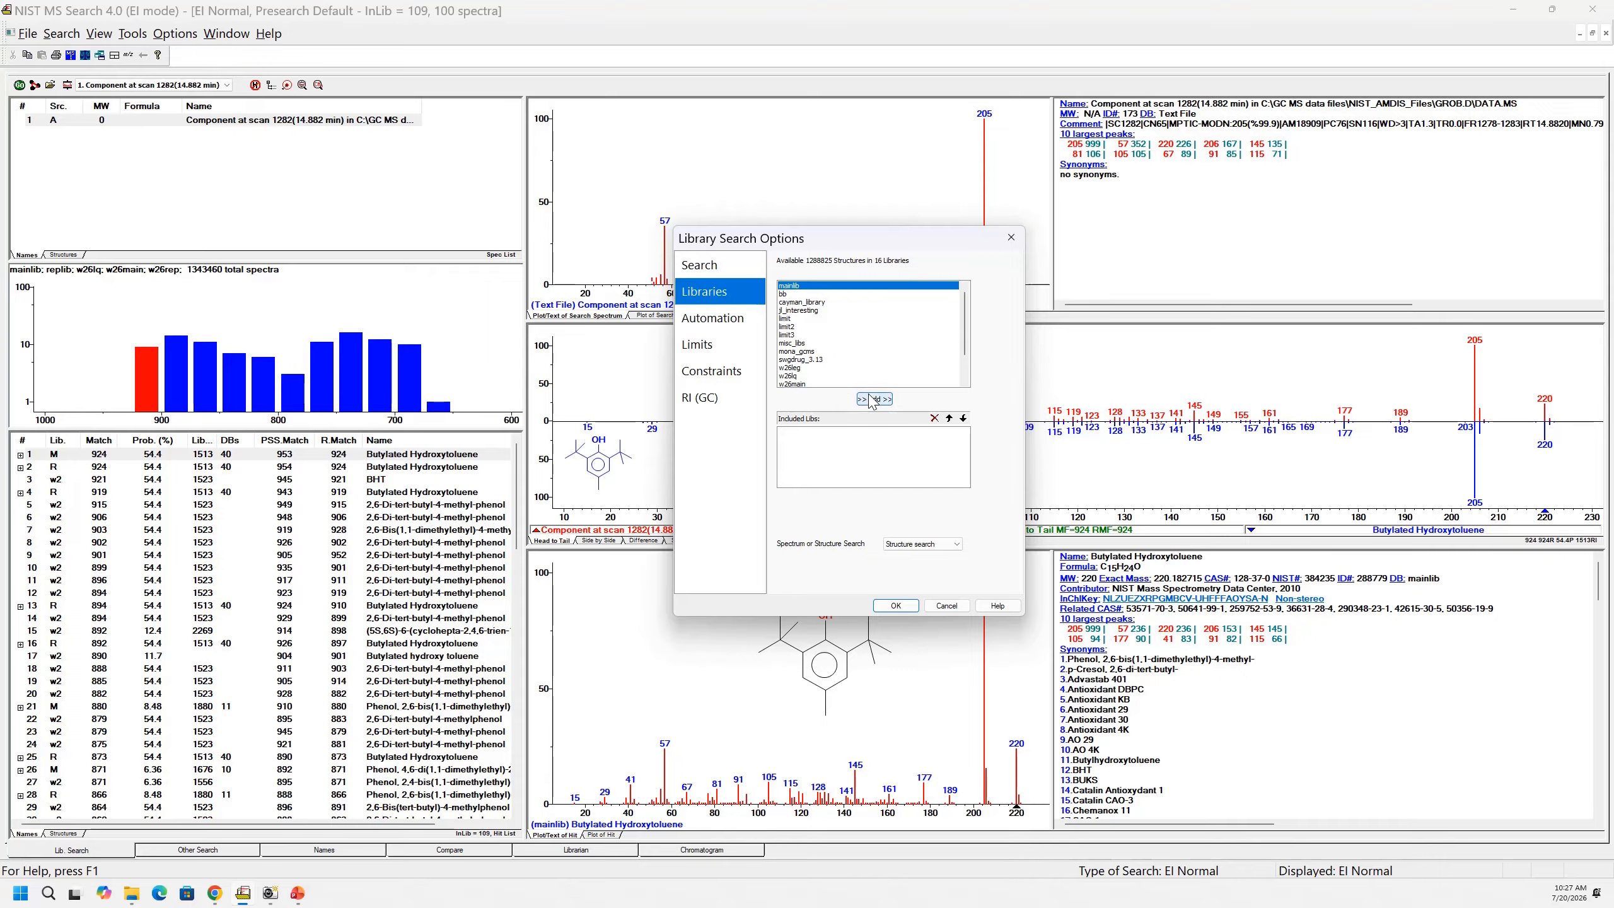
pyautogui.click(872, 399)
pyautogui.click(963, 367)
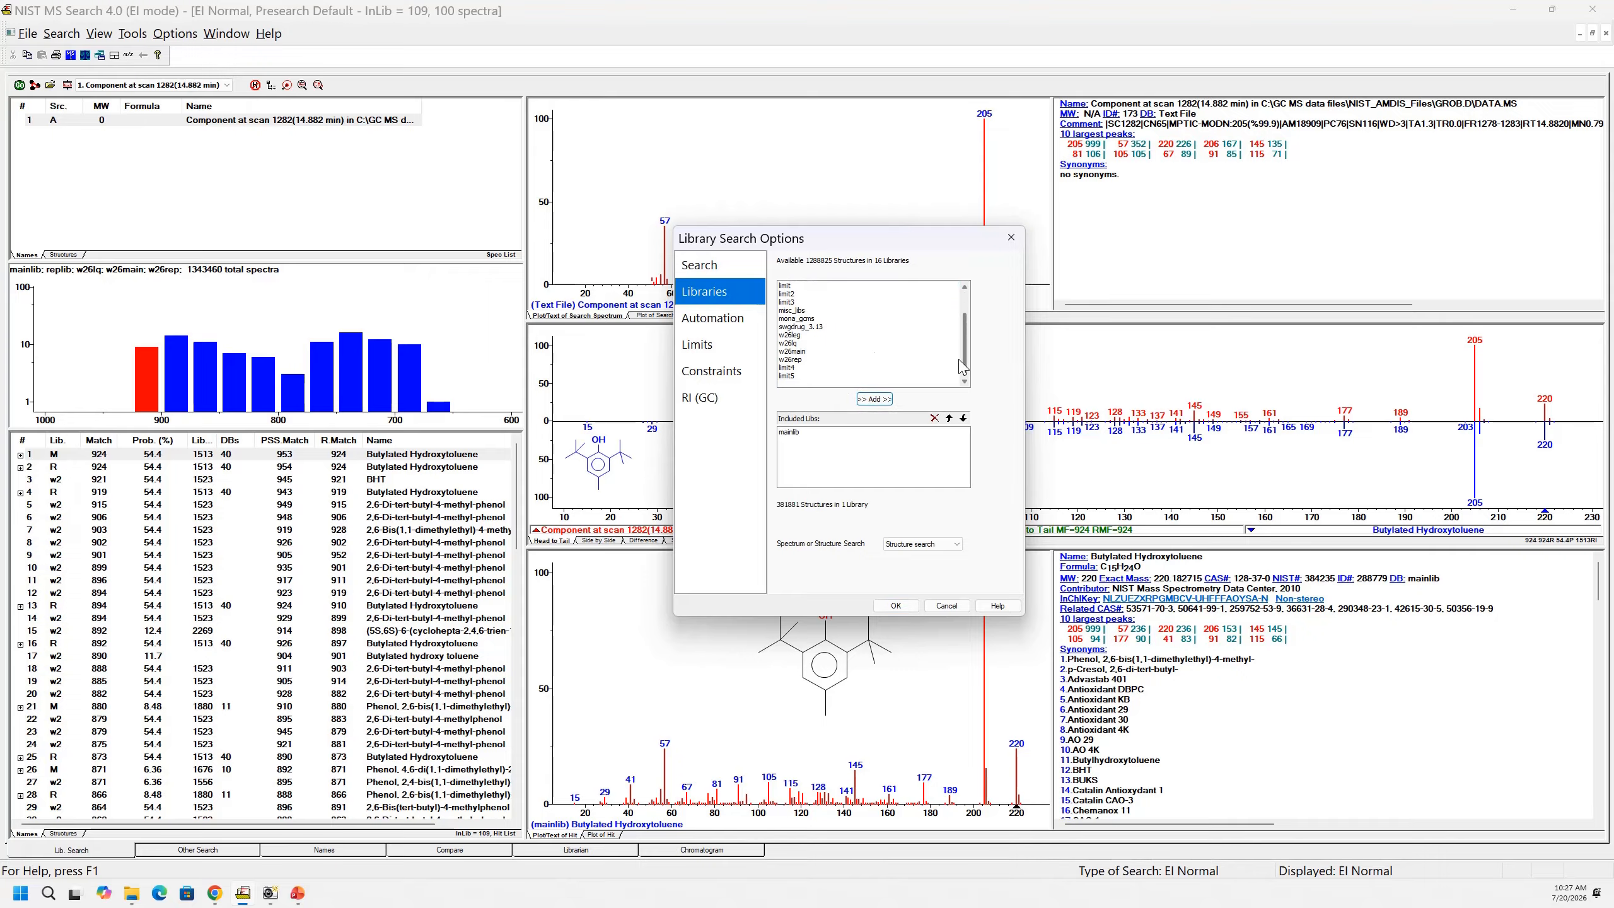
pyautogui.click(792, 344)
pyautogui.keyDown('shift'); pyautogui.click(791, 360); pyautogui.keyUp('shift')
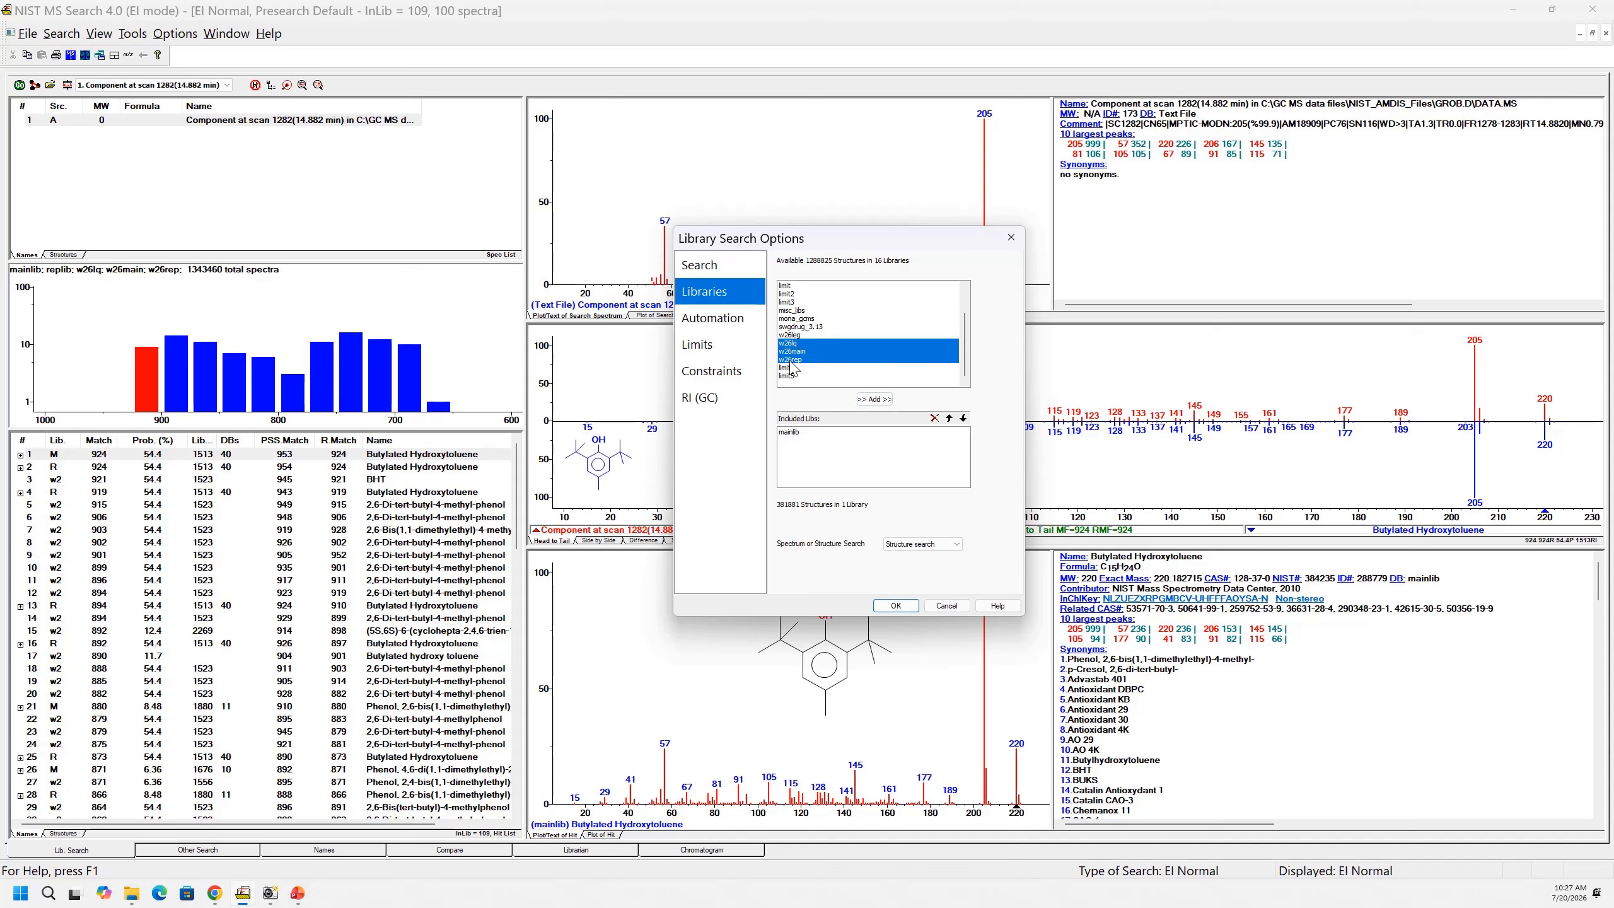
pyautogui.click(879, 400)
pyautogui.click(896, 605)
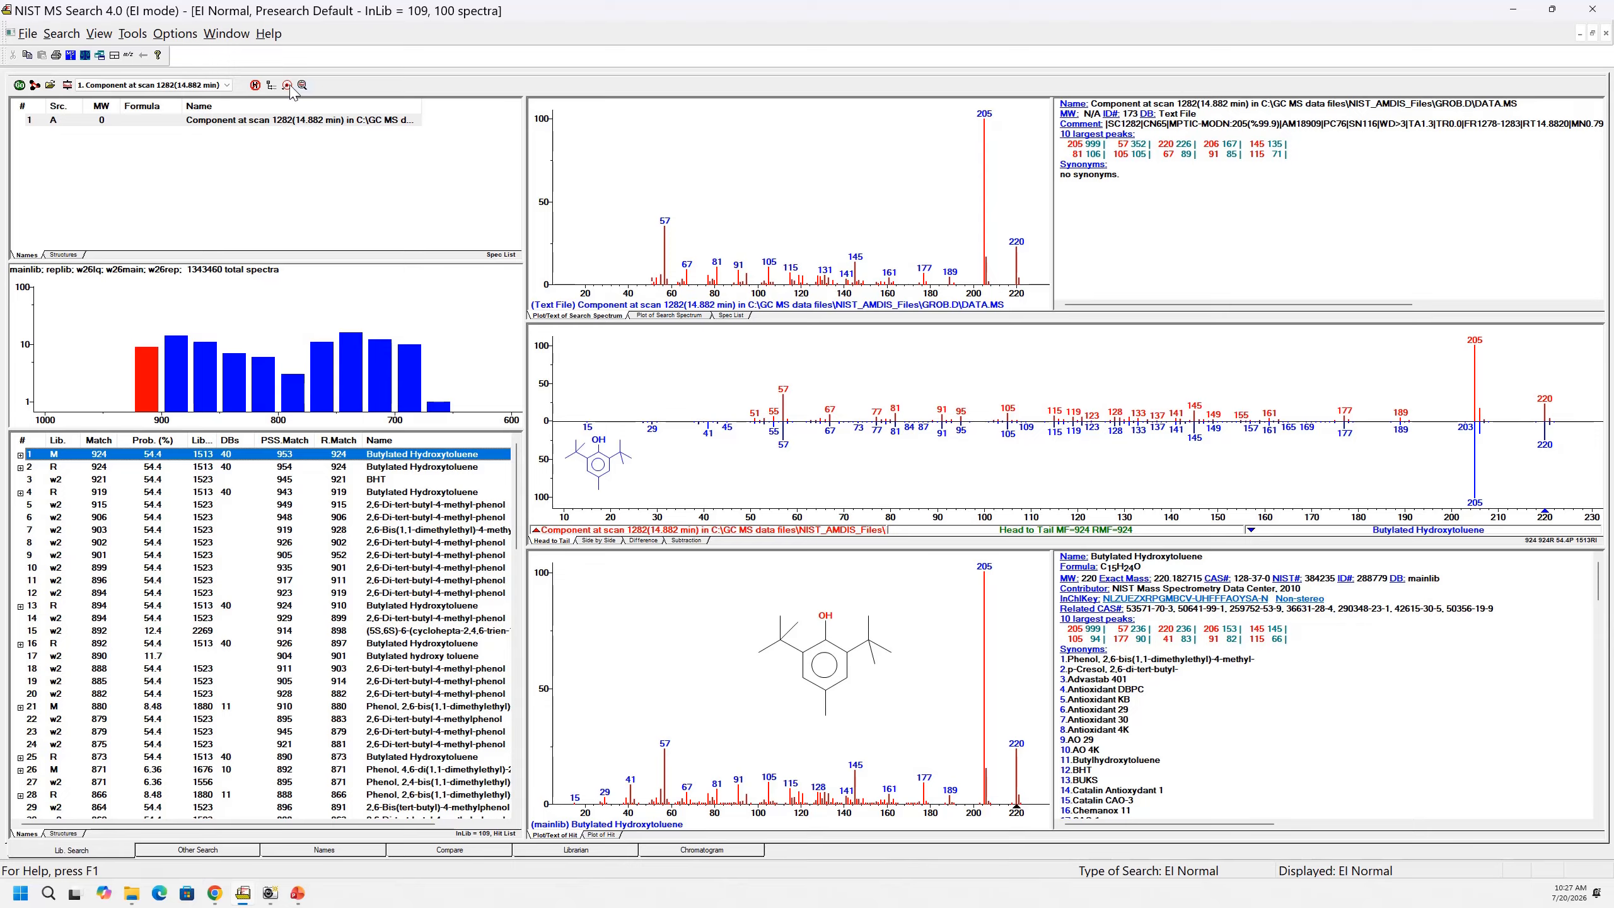
pyautogui.click(26, 34)
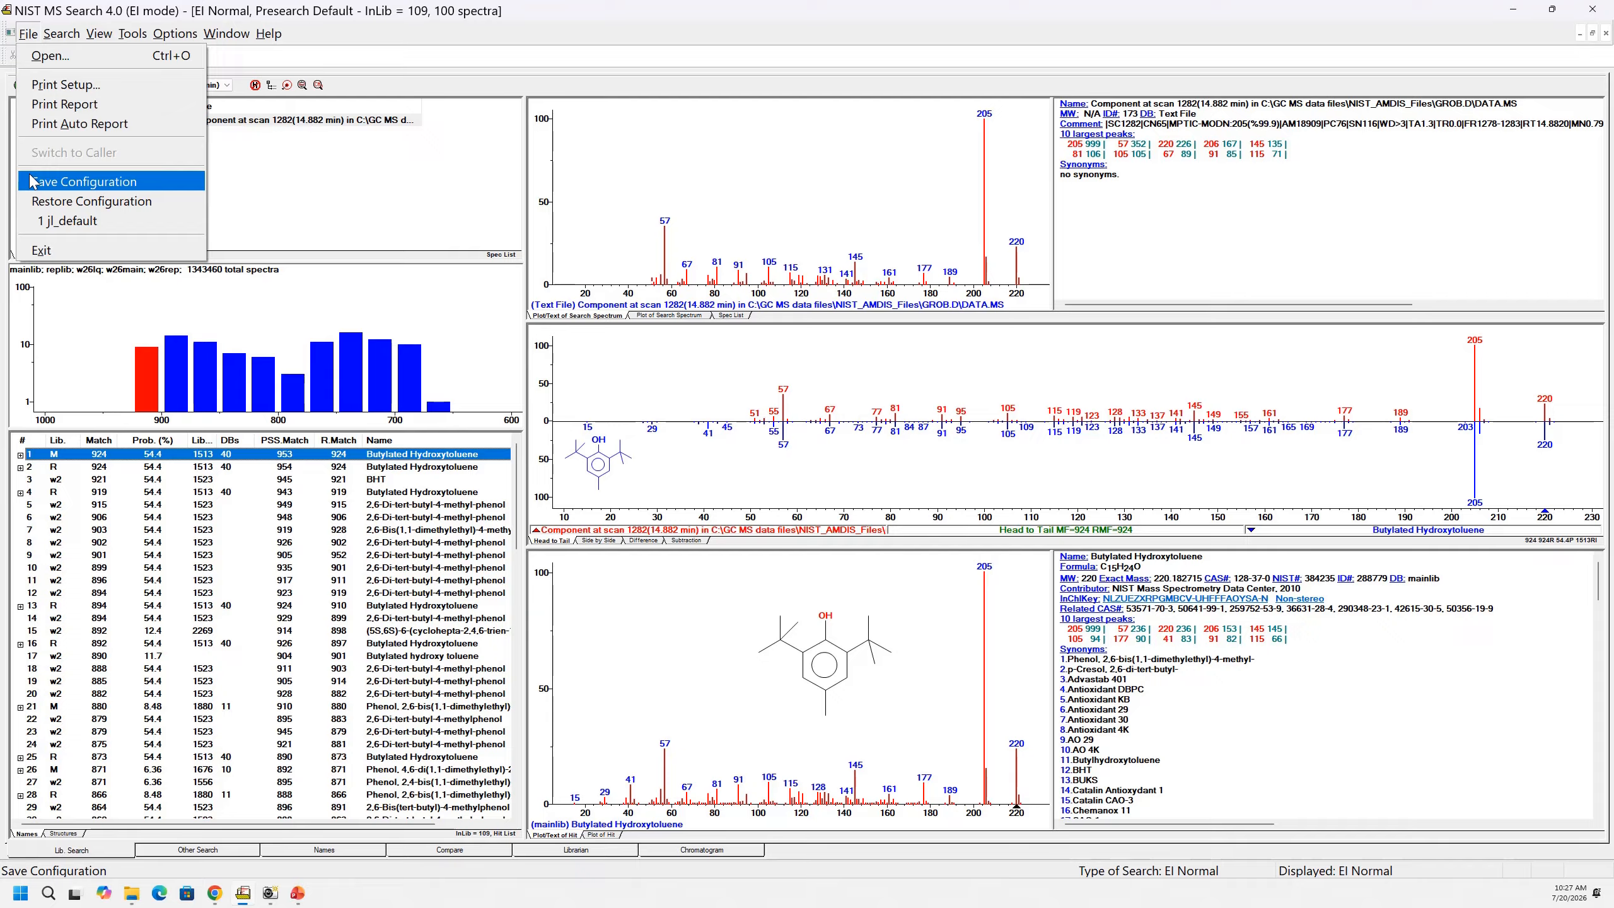
pyautogui.click(263, 170)
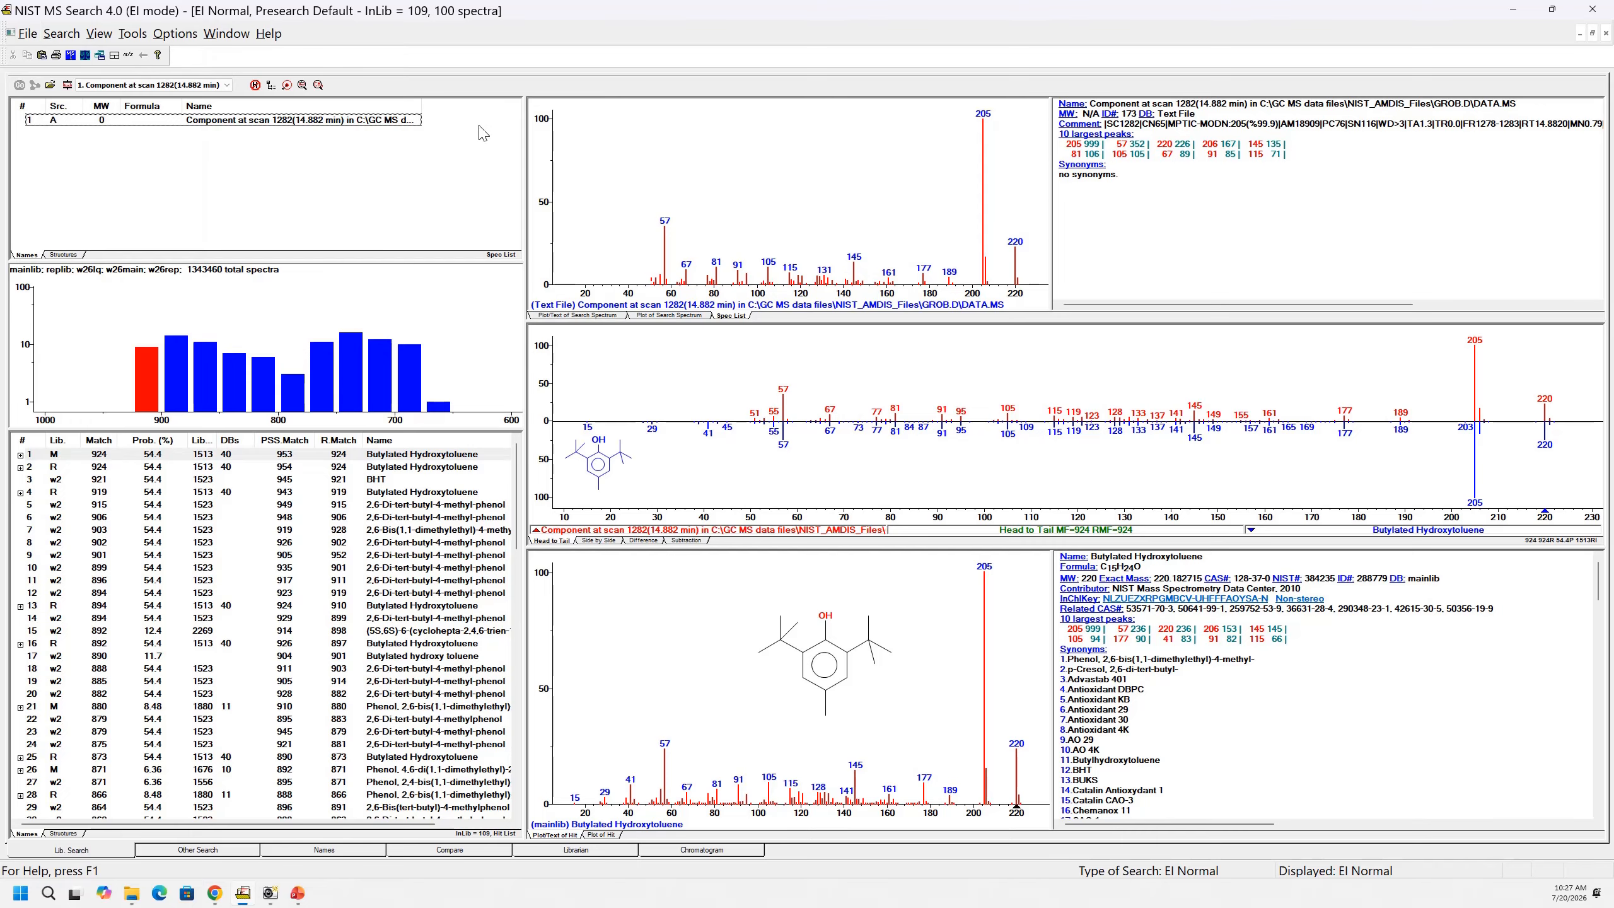
# Step: Set the library search limits to a minimum m/z equal to 10 with maximum m/z off, and apply the options
pyautogui.click(69, 88)
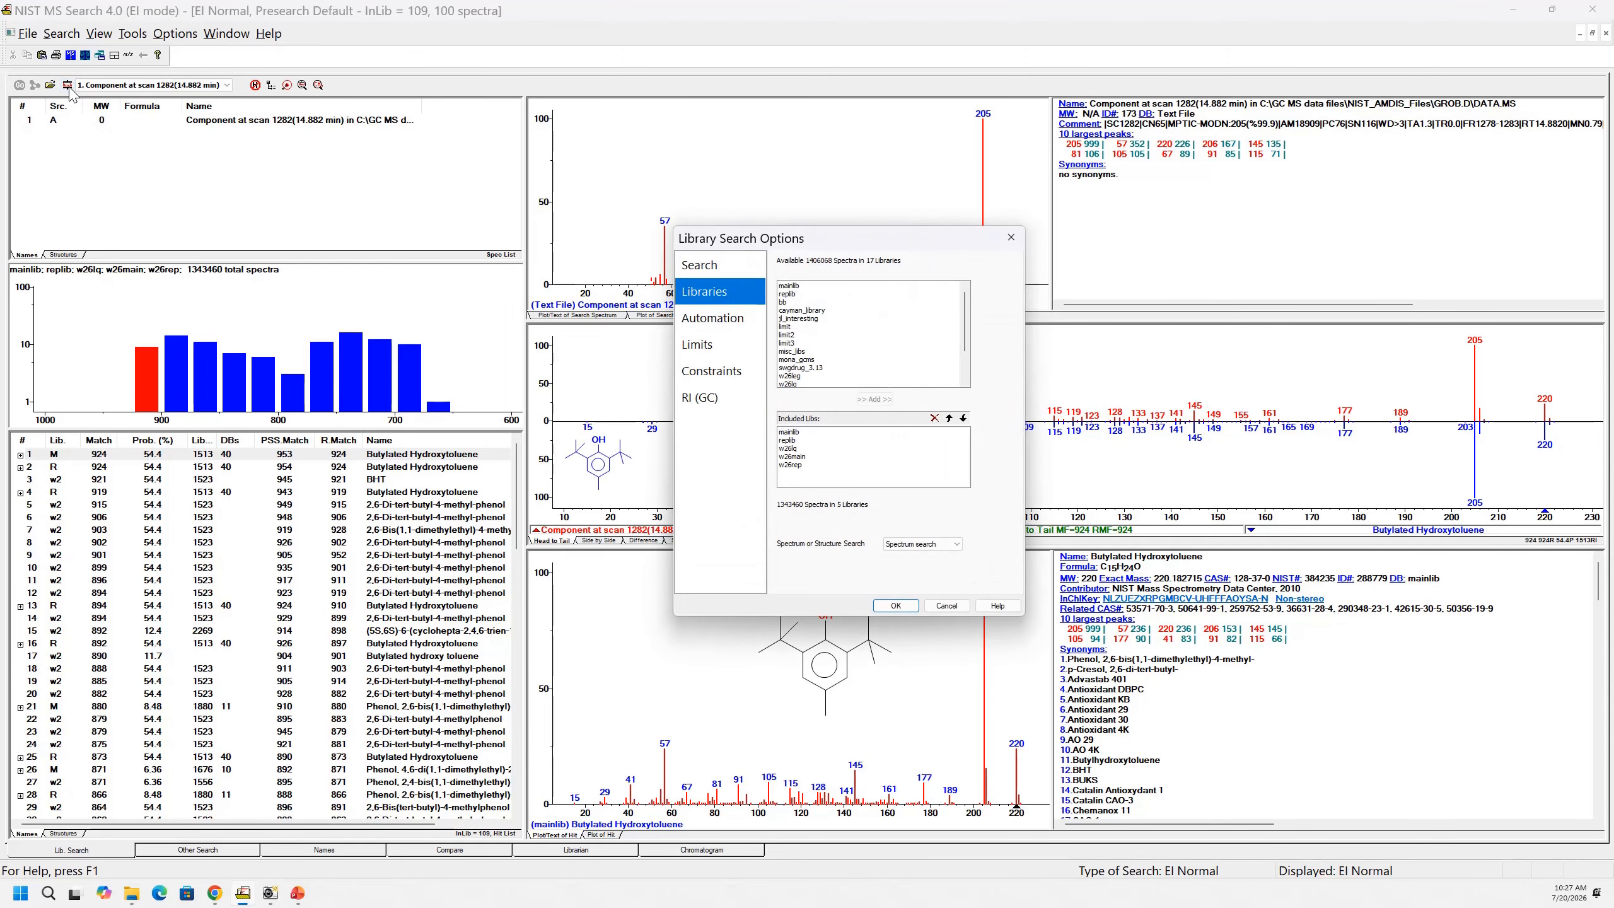
pyautogui.click(704, 321)
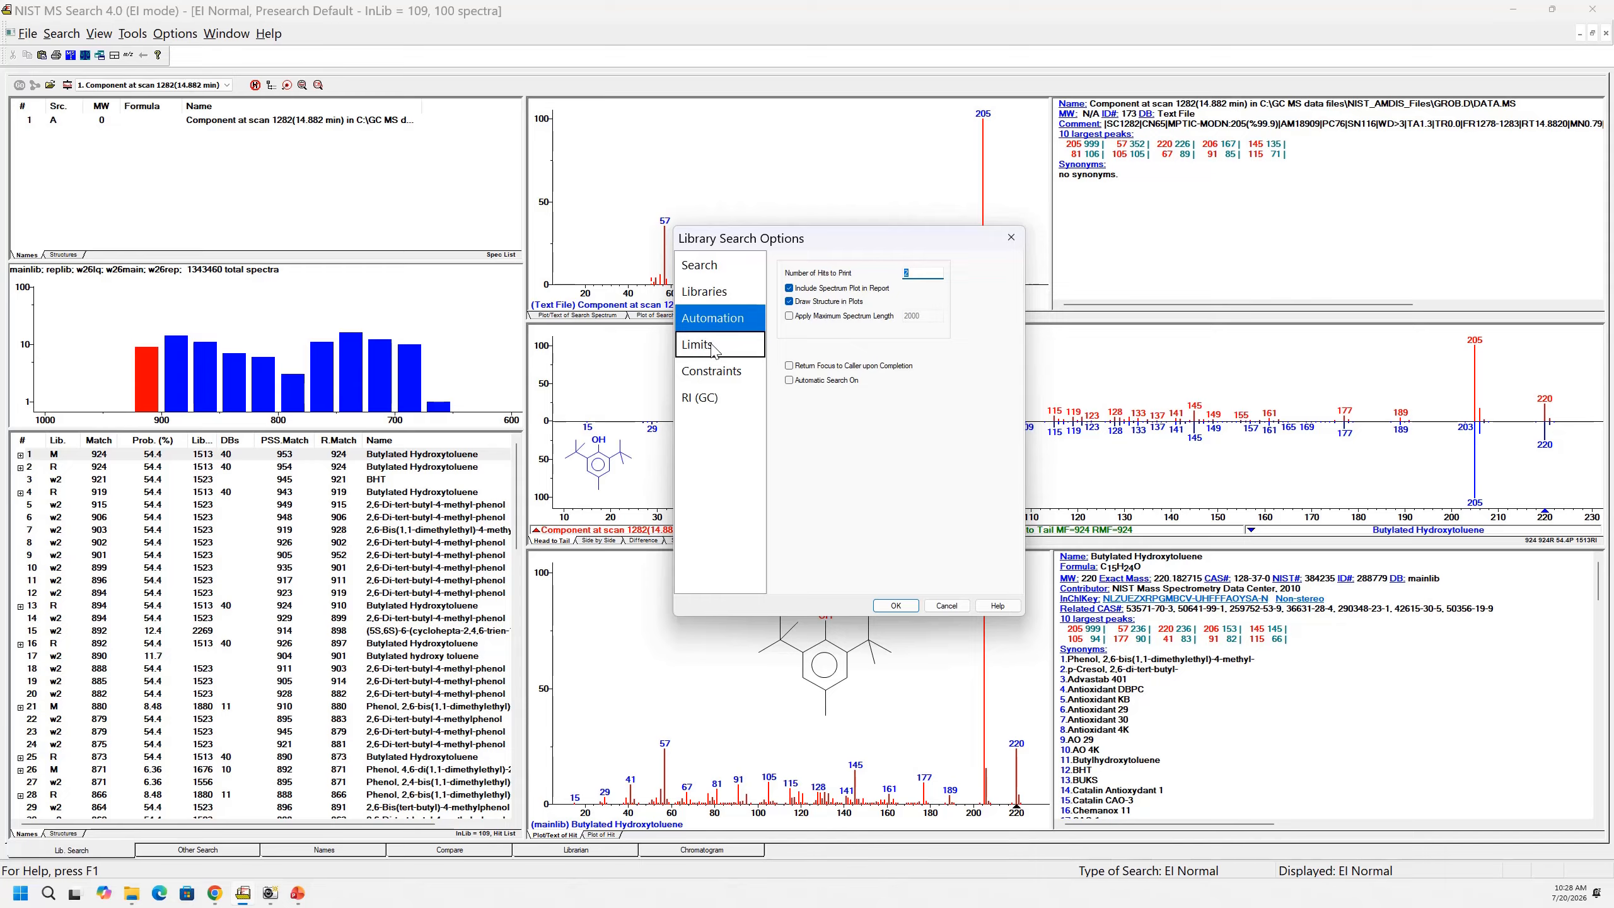
pyautogui.click(718, 337)
pyautogui.click(908, 297)
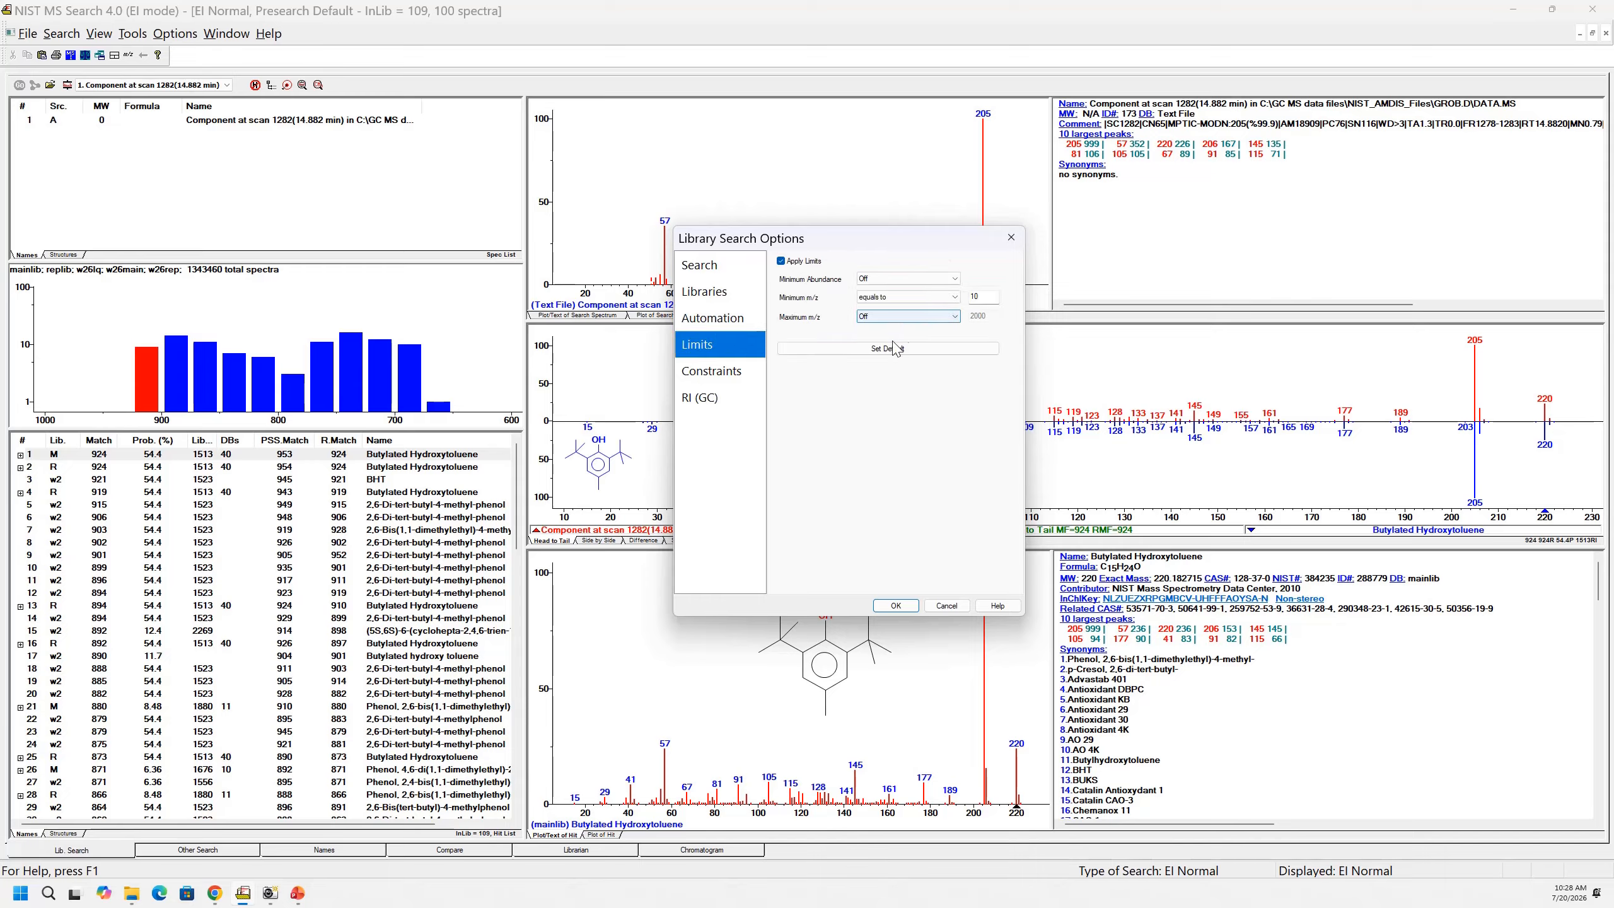
pyautogui.click(887, 348)
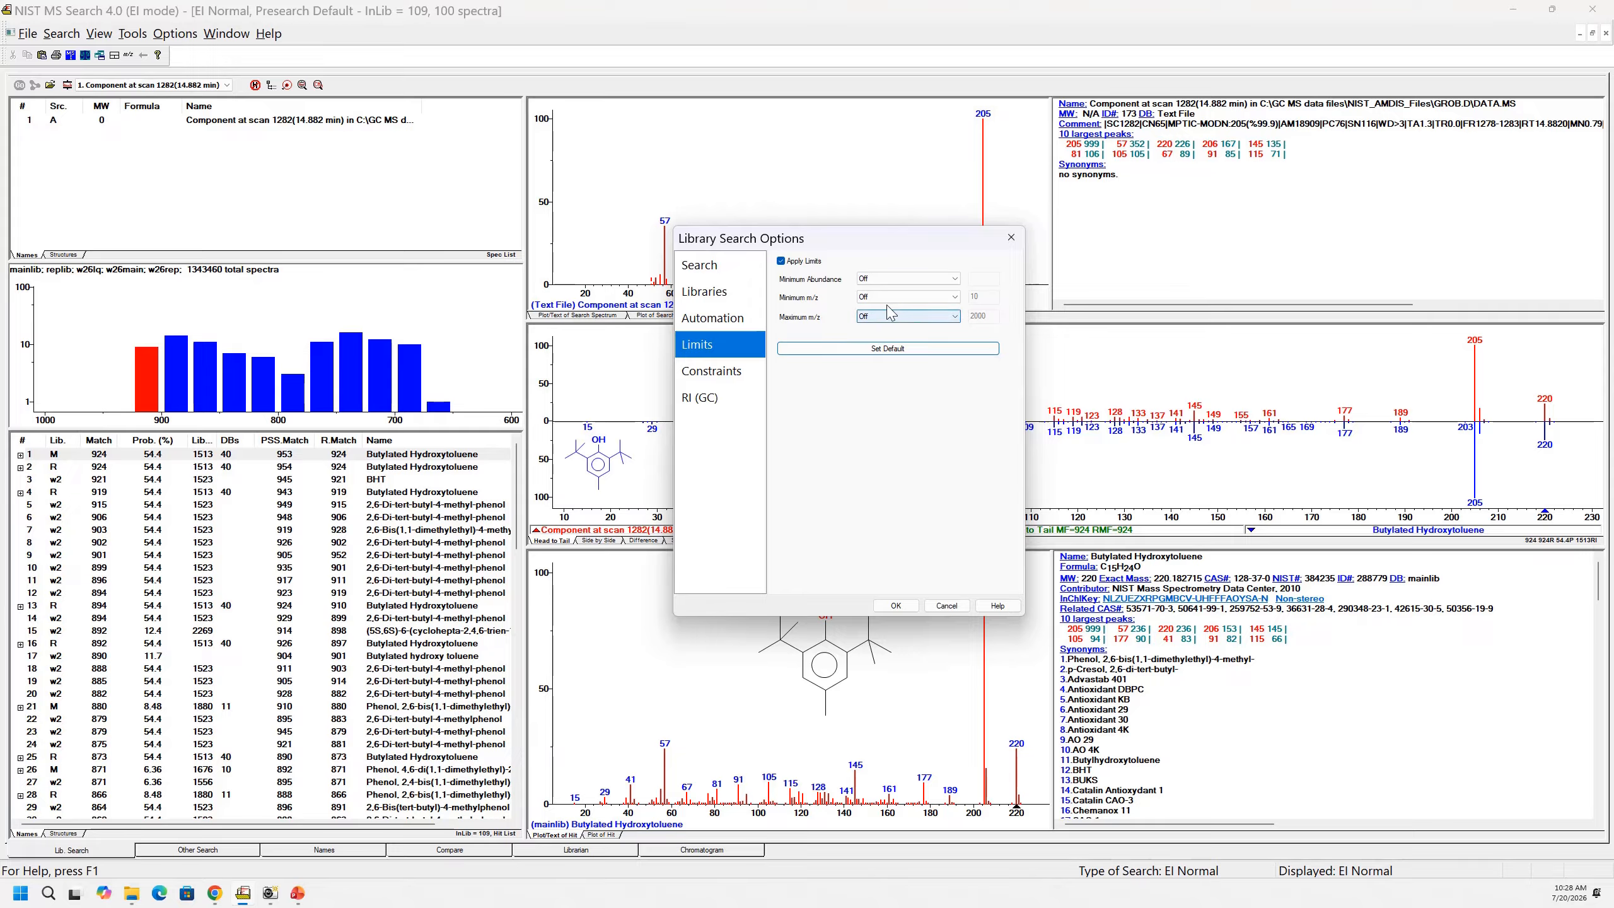
pyautogui.click(950, 297)
pyautogui.click(929, 317)
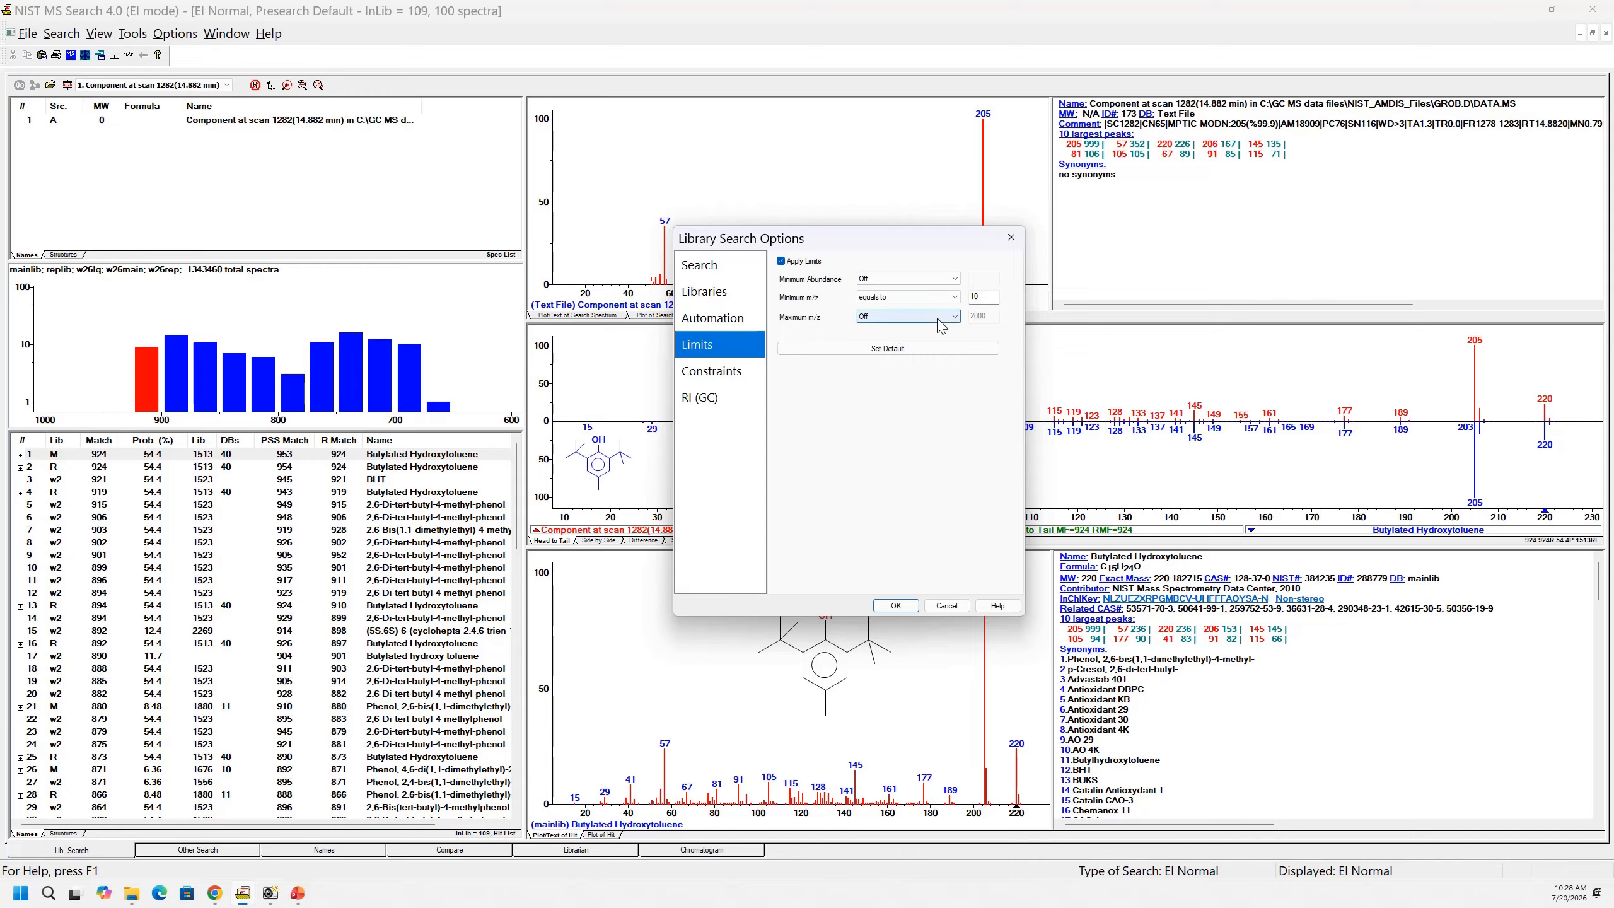
pyautogui.click(983, 295)
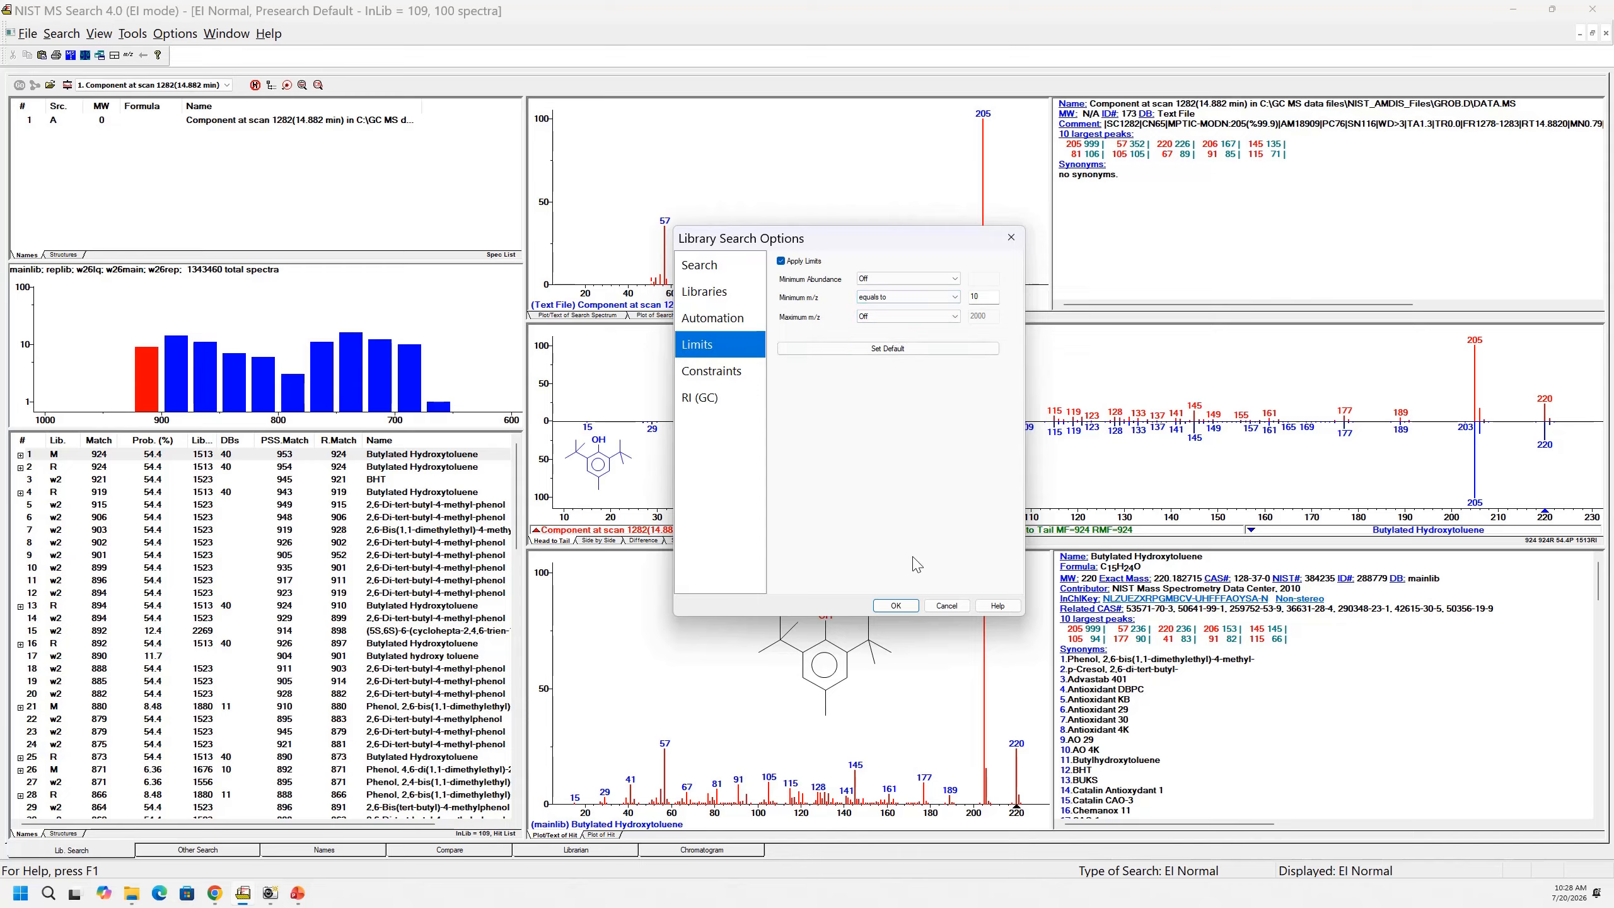
pyautogui.click(895, 605)
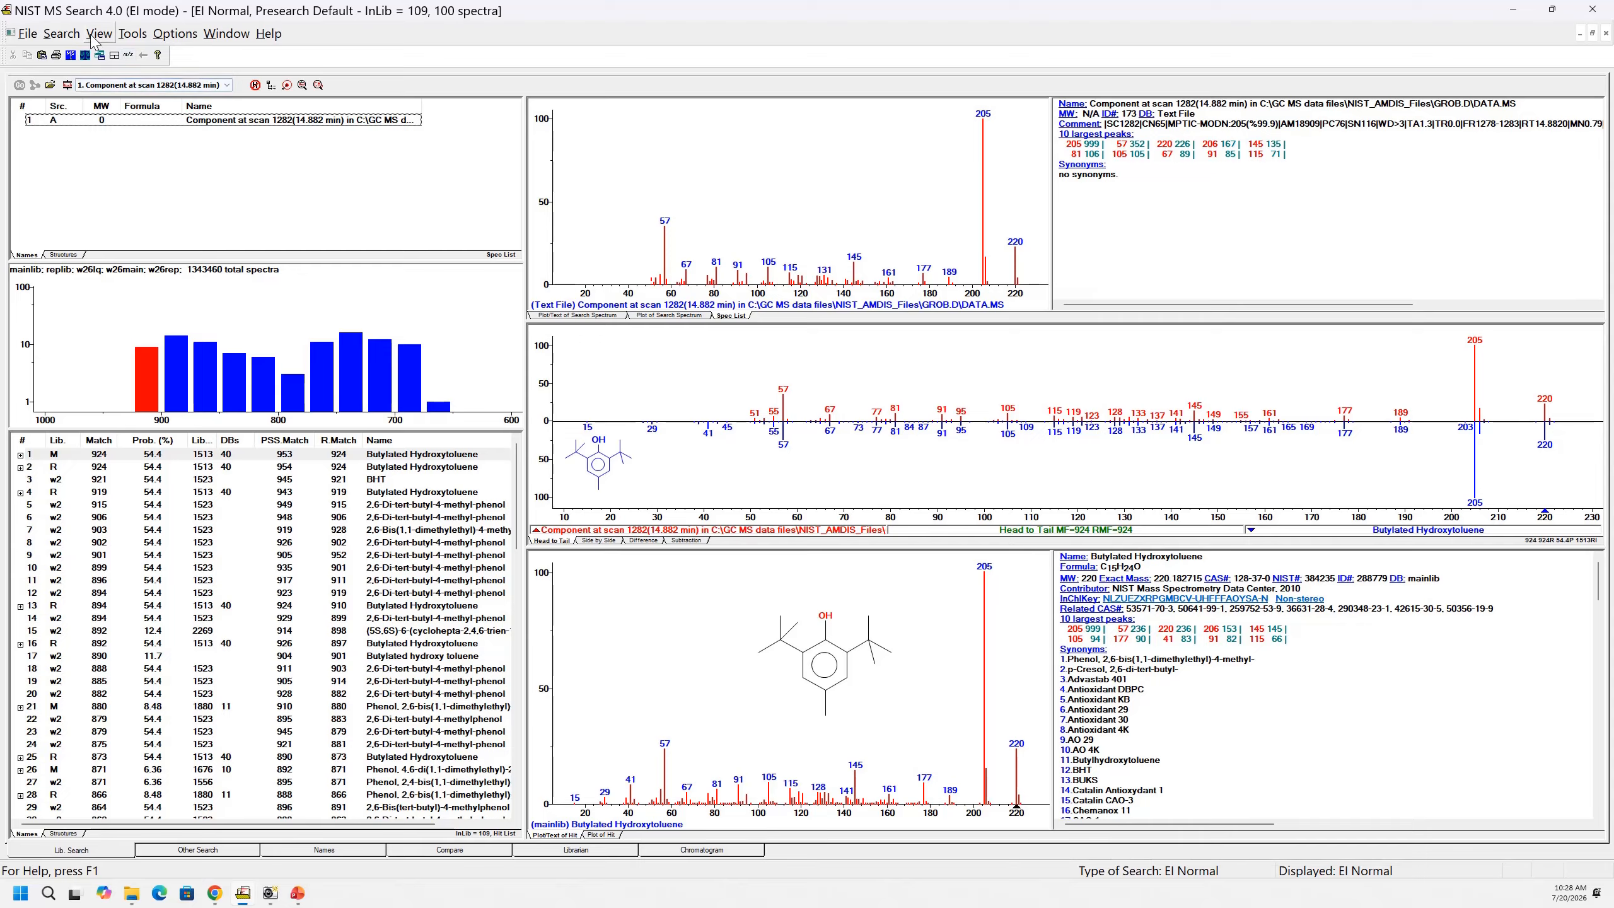
# Step: Run the library search on the component at scan 1282 (14.882 min)
pyautogui.click(136, 121)
pyautogui.click(18, 85)
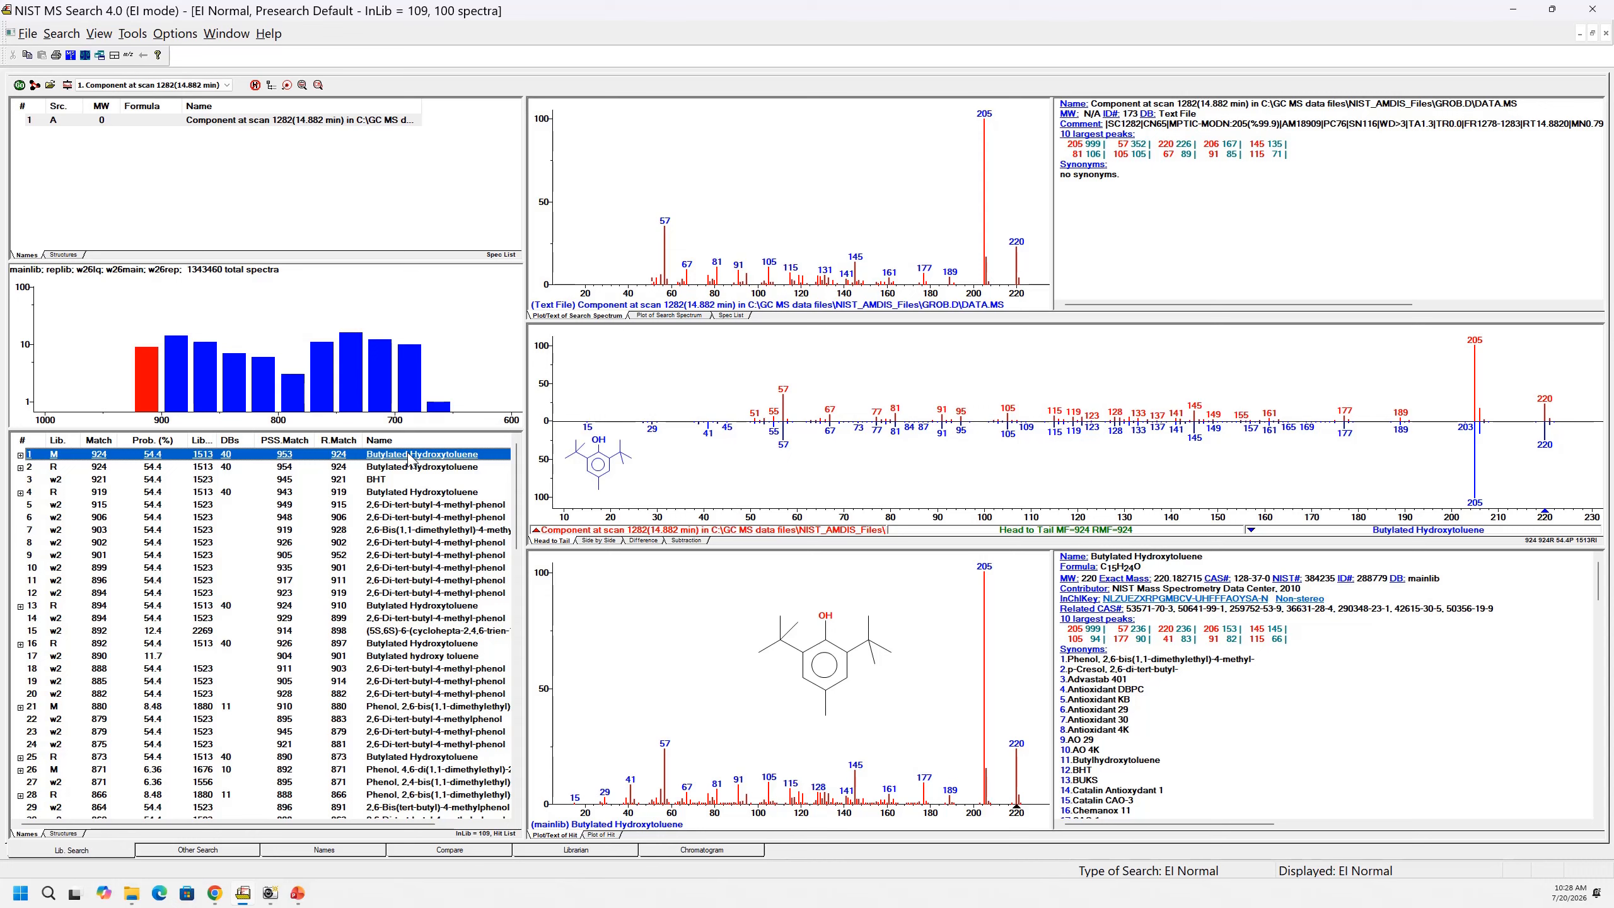
# Step: Examine the spectra and structures of the first 17 library hits, including replicates, and return to the top hit
pyautogui.press('Down')
pyautogui.press('Down')
pyautogui.press('Down')
pyautogui.press('Down')
pyautogui.press('Down')
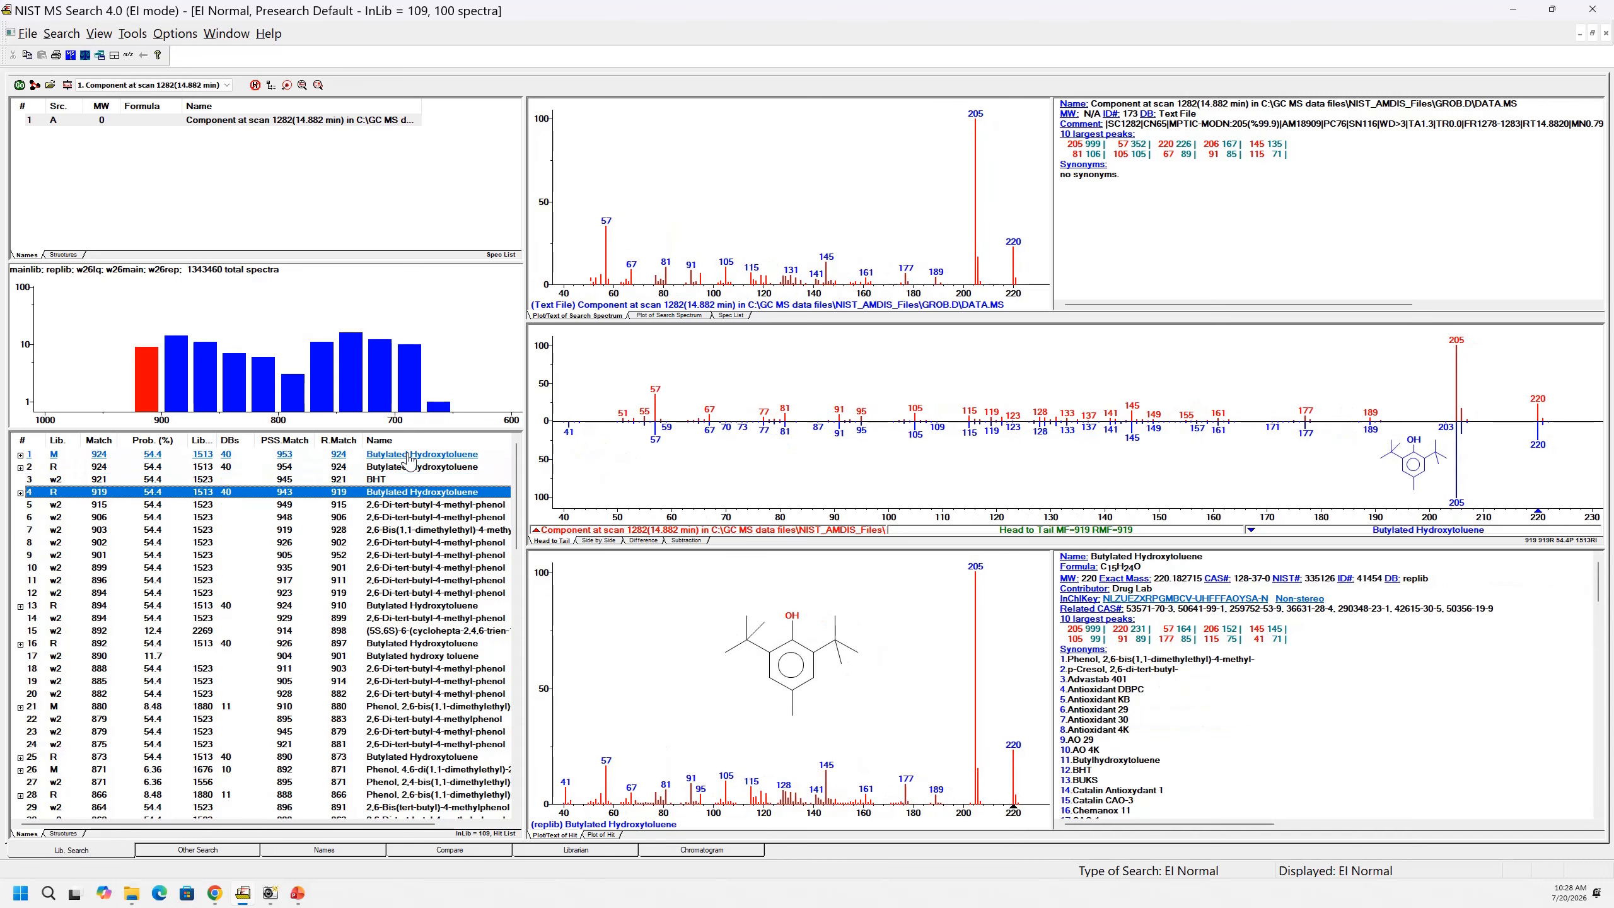
pyautogui.press('Down')
pyautogui.press('Down')
pyautogui.press('Down')
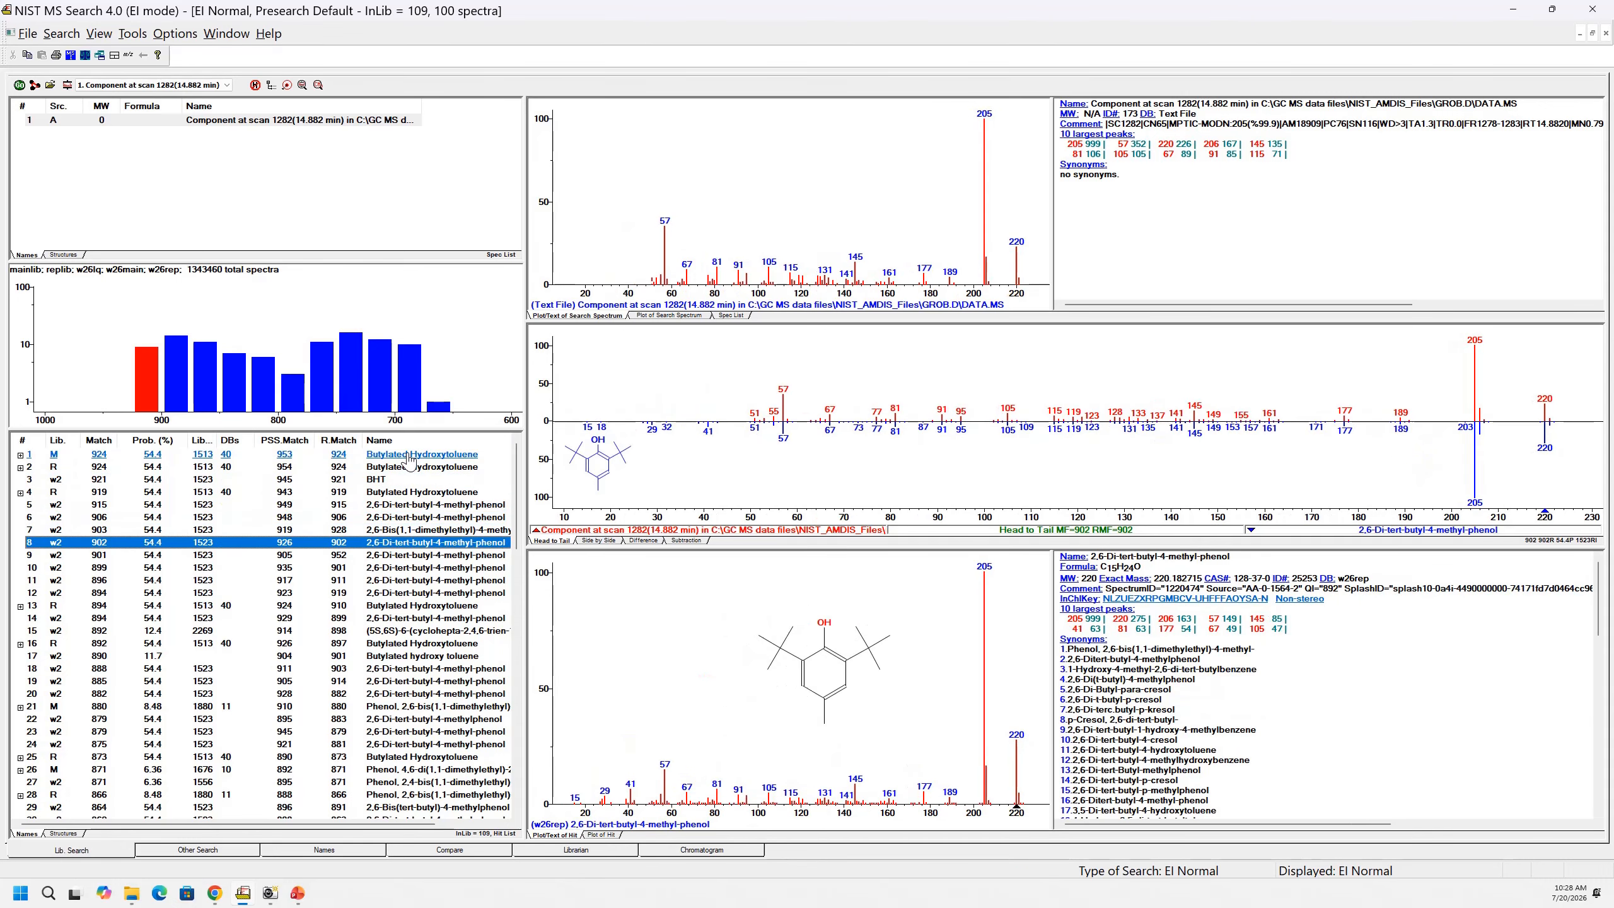
pyautogui.press('Down')
pyautogui.press('Down')
pyautogui.press('Down')
pyautogui.press('Down')
pyautogui.press('Down')
pyautogui.press('Down')
pyautogui.press('Down')
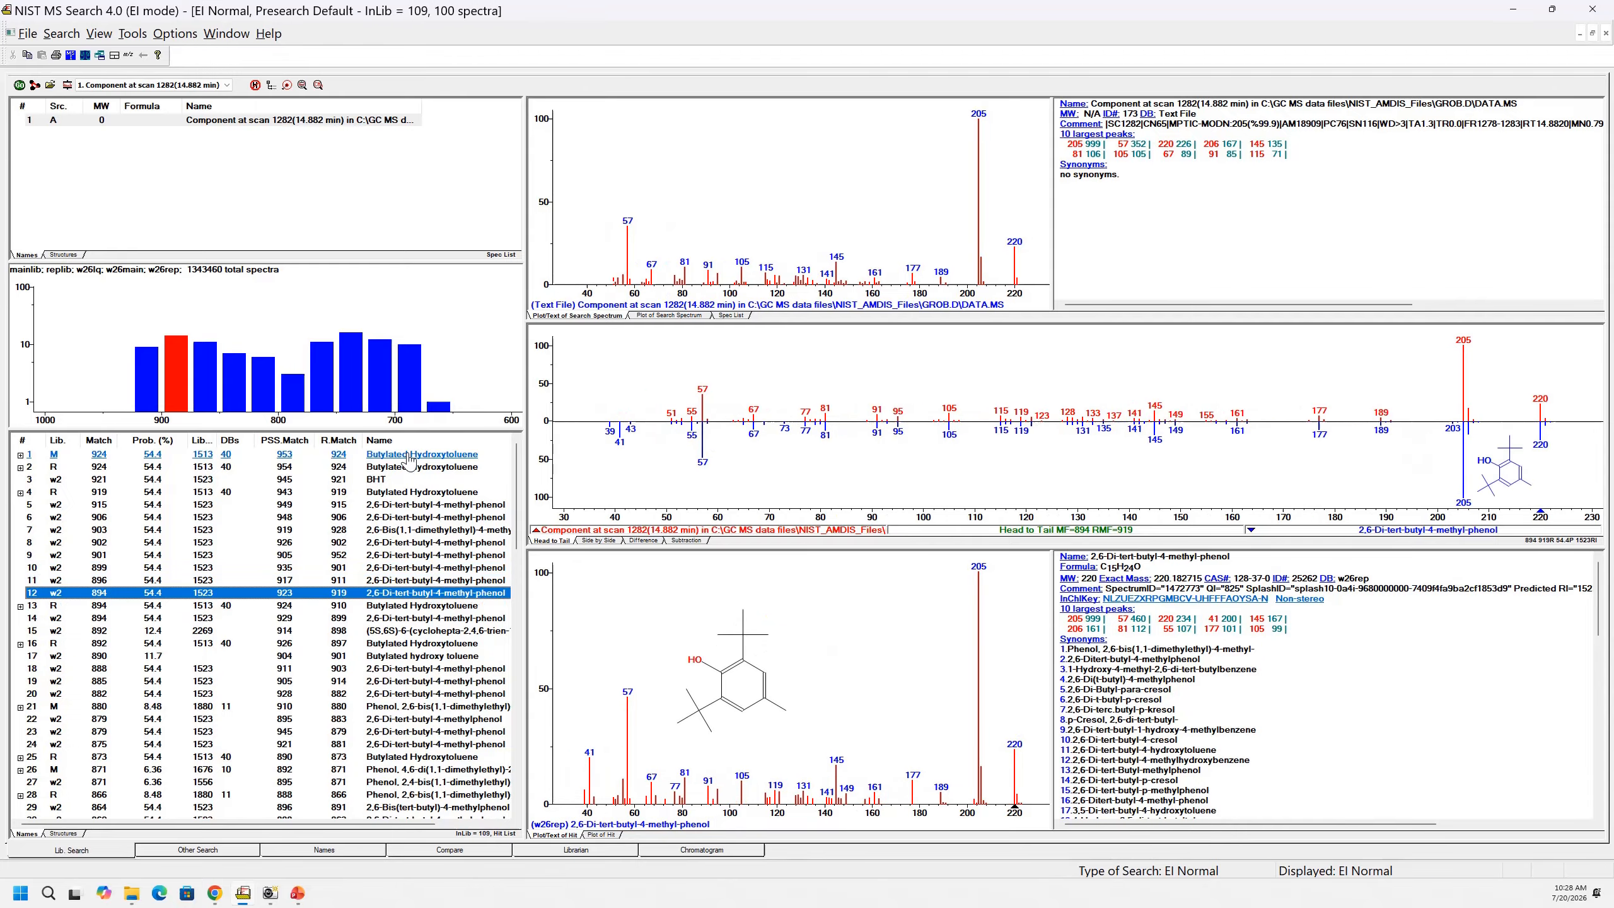
pyautogui.press('Down')
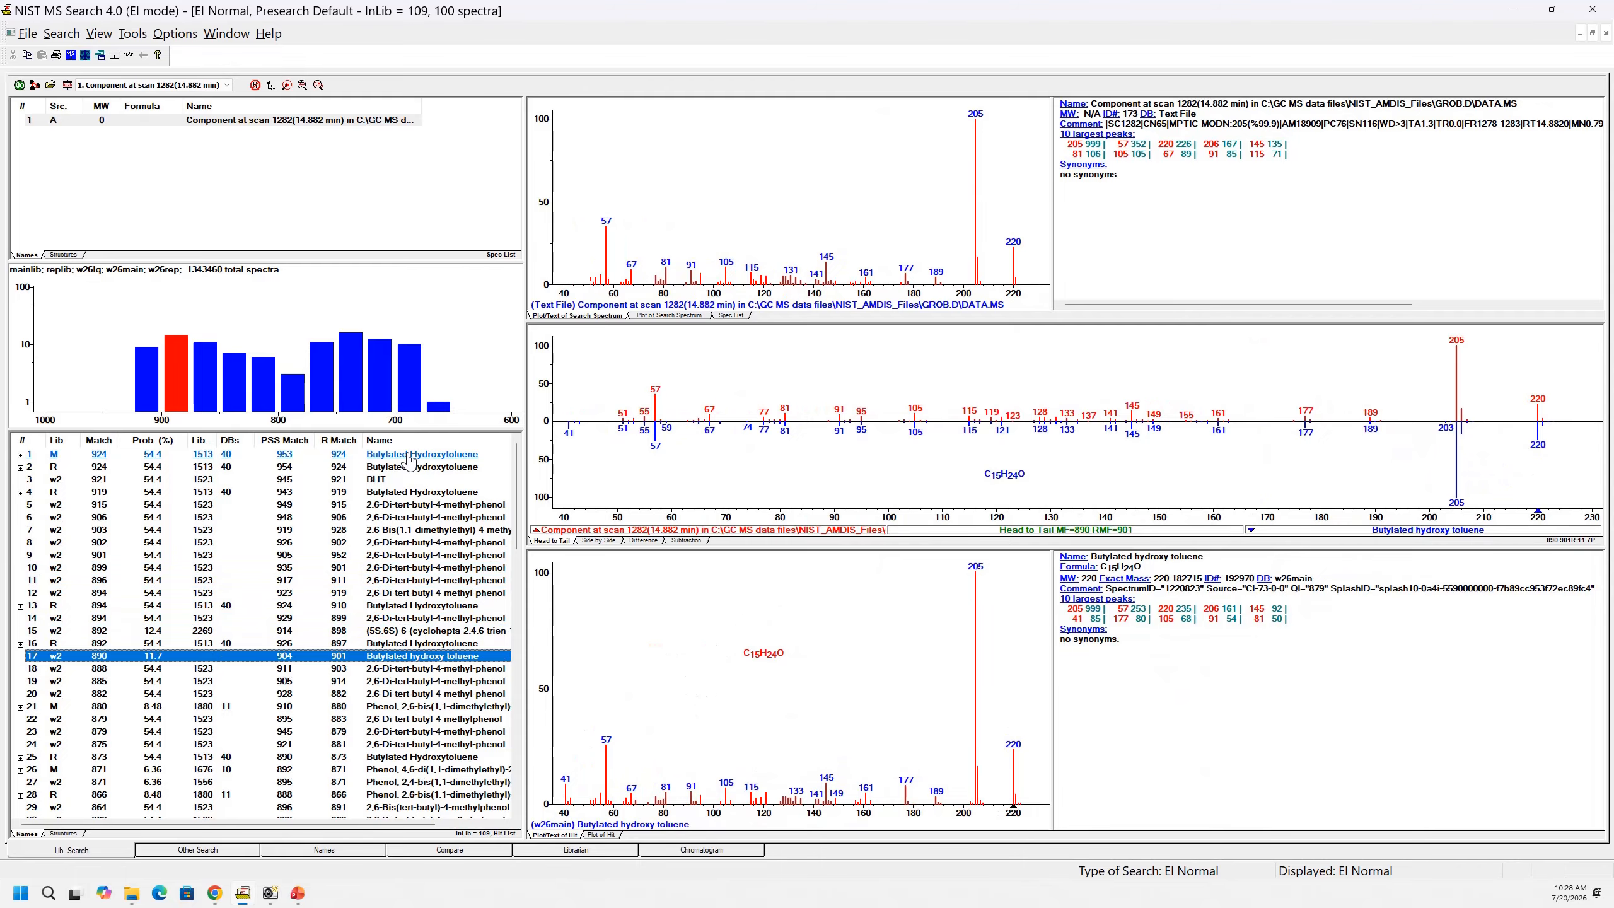
pyautogui.press('Up')
pyautogui.press('Up')
pyautogui.press('Up')
pyautogui.press('Up')
pyautogui.press('Up')
pyautogui.press('Up')
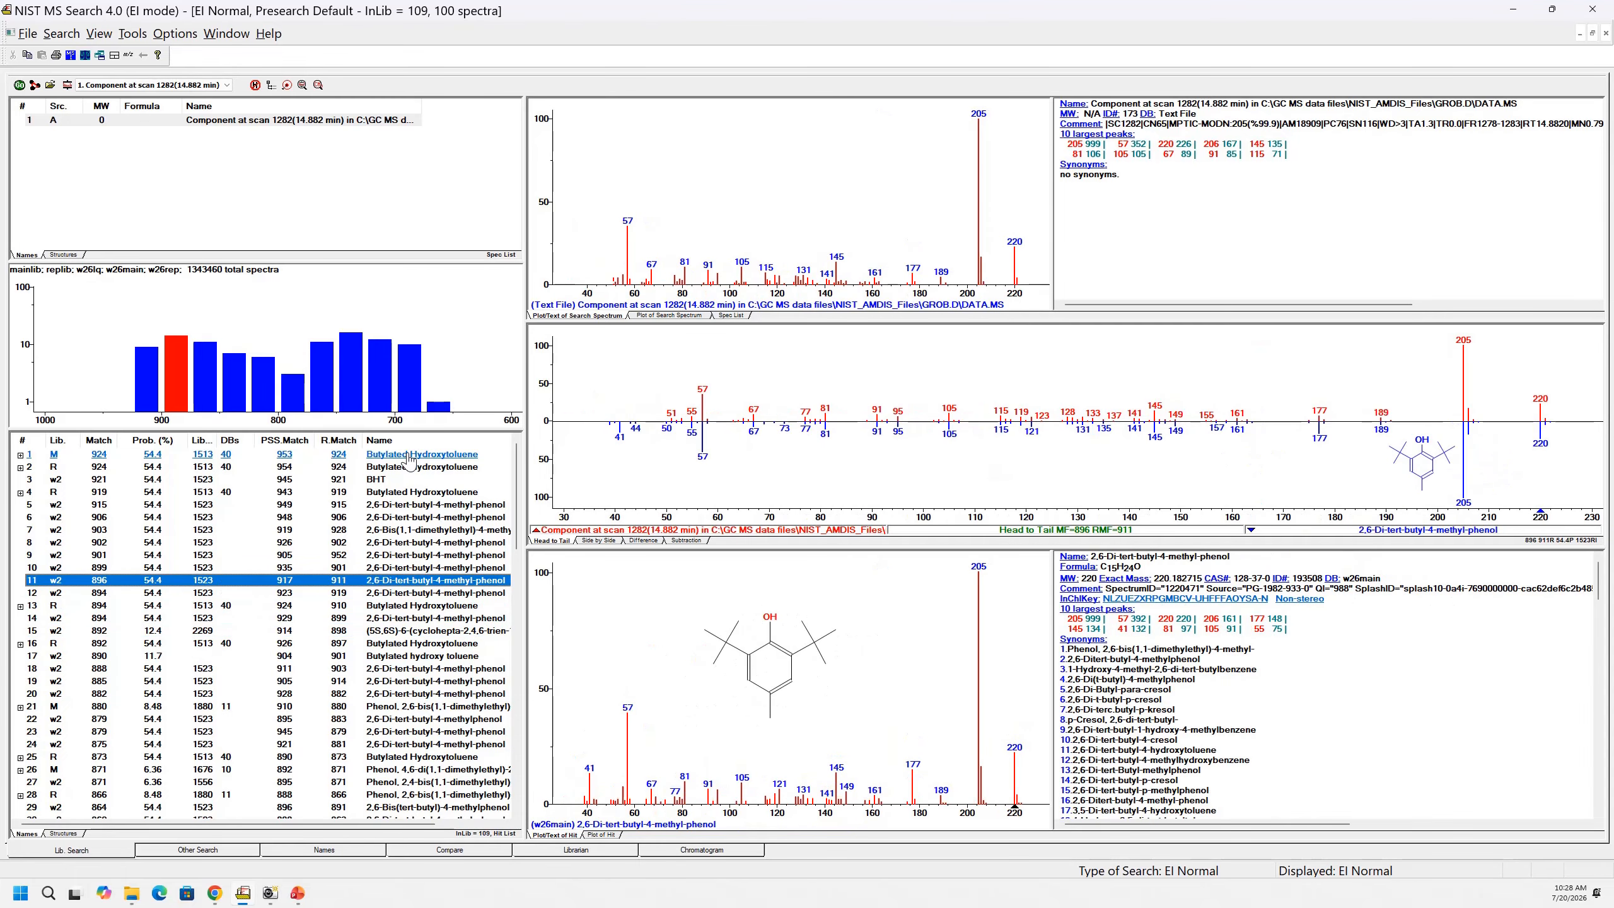
pyautogui.press('Up')
pyautogui.press('Up')
pyautogui.press('Up')
pyautogui.press('Up')
pyautogui.press('Up')
pyautogui.press('Up')
pyautogui.press('Up')
pyautogui.press('Up')
pyautogui.press('Up')
pyautogui.press('Up')
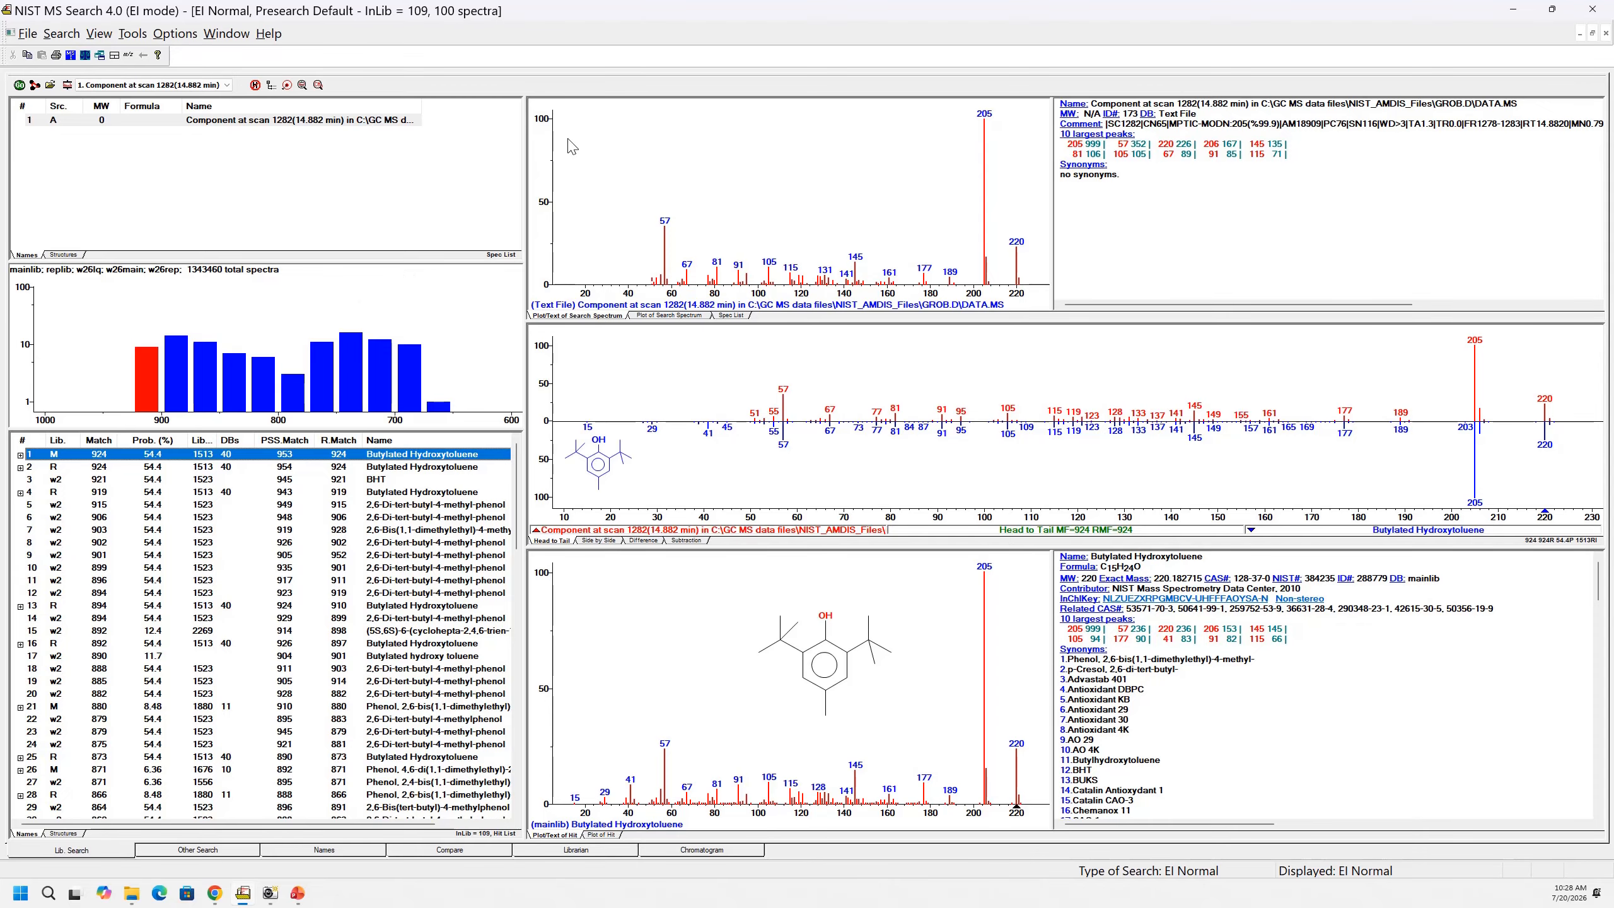
# Step: Examine the first seven distinct compounds in the hit list with all replicates closed, and reopen the replicates
pyautogui.click(288, 86)
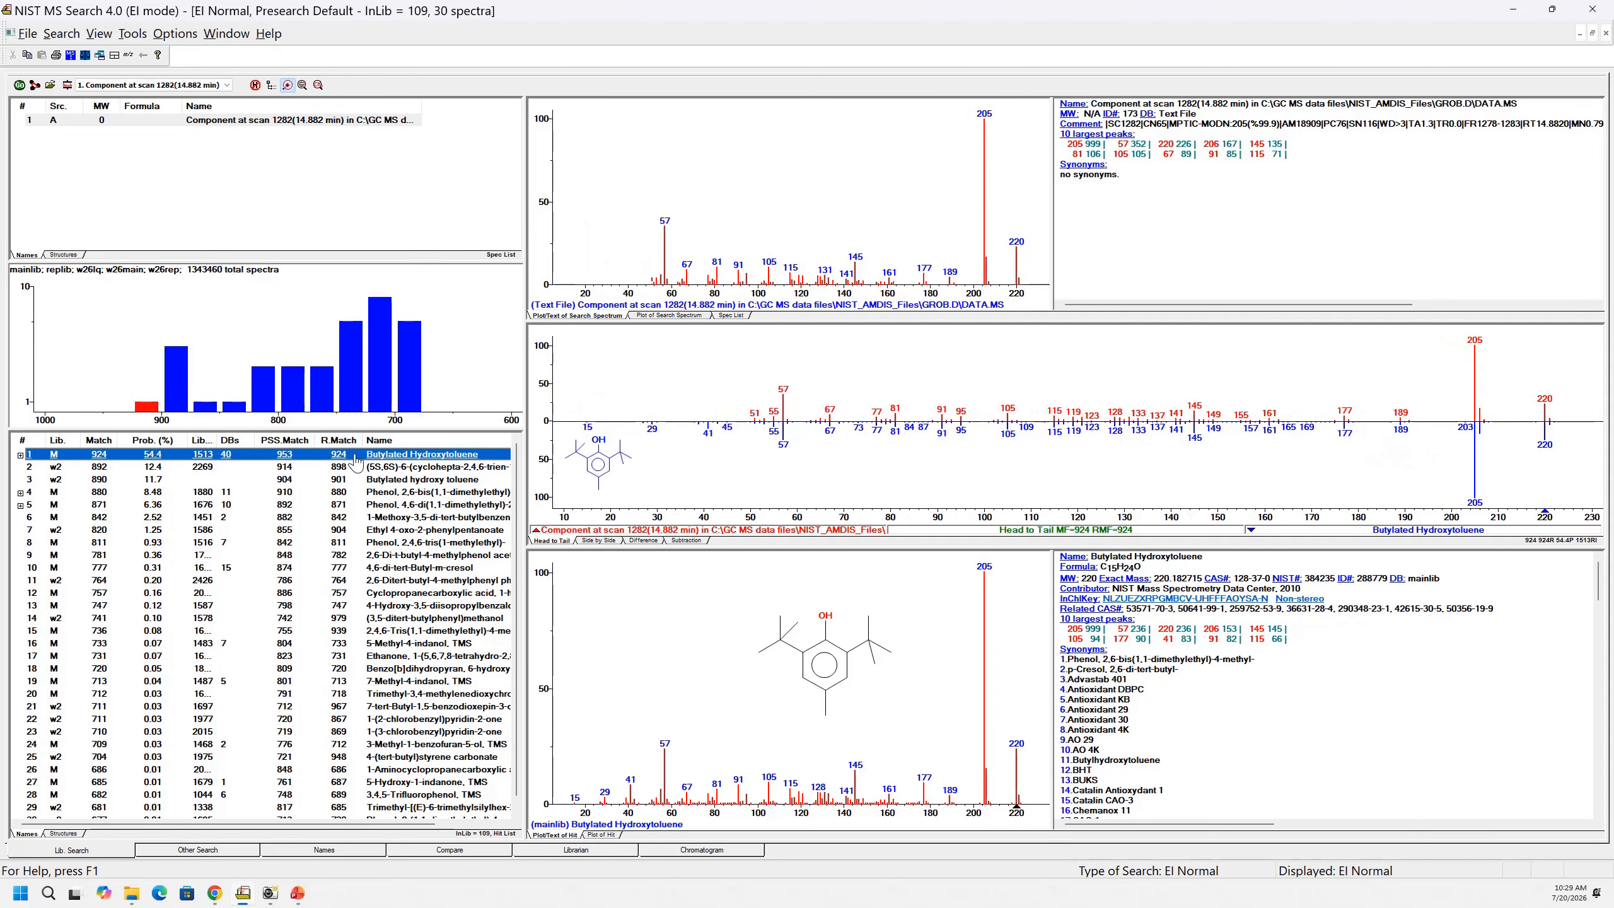
pyautogui.press('Down')
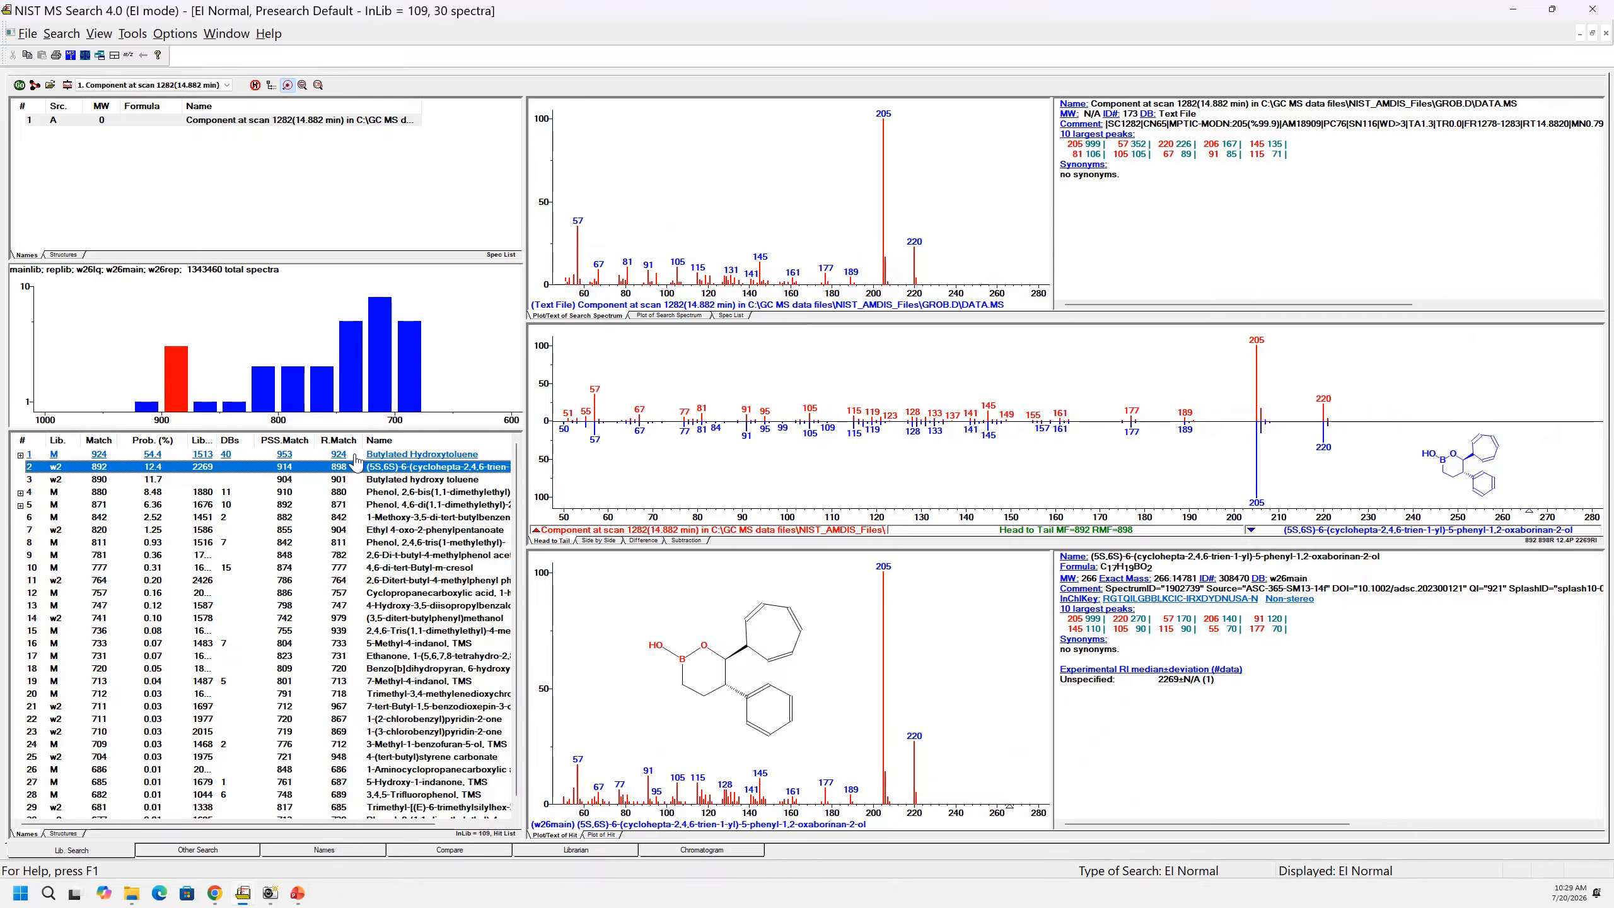
pyautogui.press('Down')
pyautogui.press('Down')
pyautogui.press('Down')
pyautogui.press('Down')
pyautogui.press('Down')
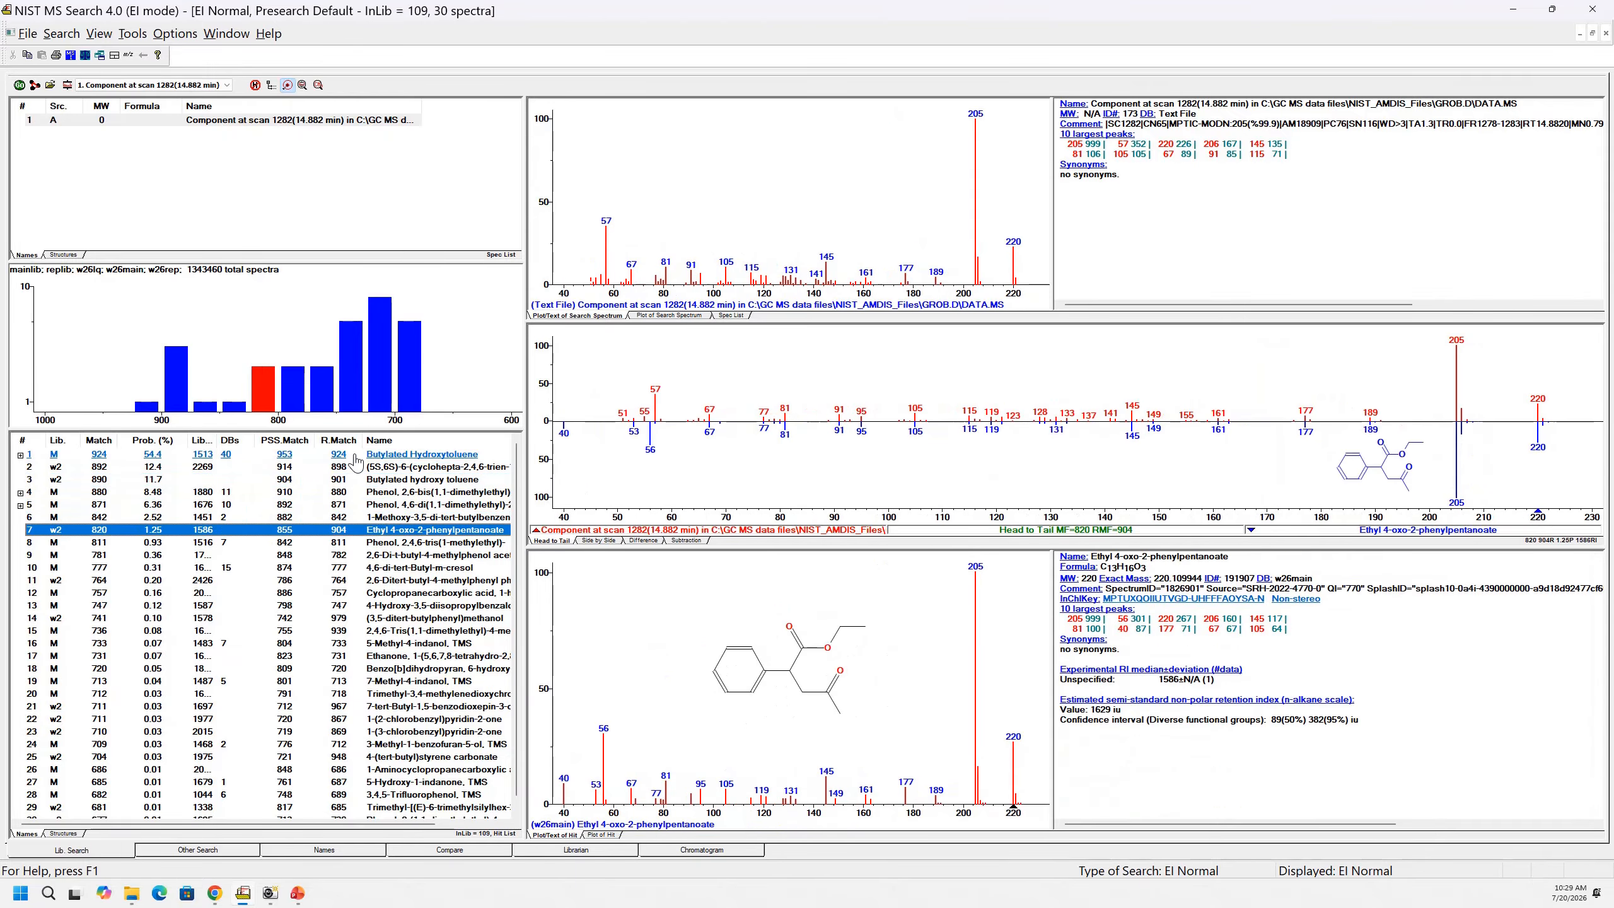
pyautogui.press('Up')
pyautogui.press('Up')
pyautogui.press('Up')
pyautogui.press('Up')
pyautogui.press('Up')
pyautogui.press('Up')
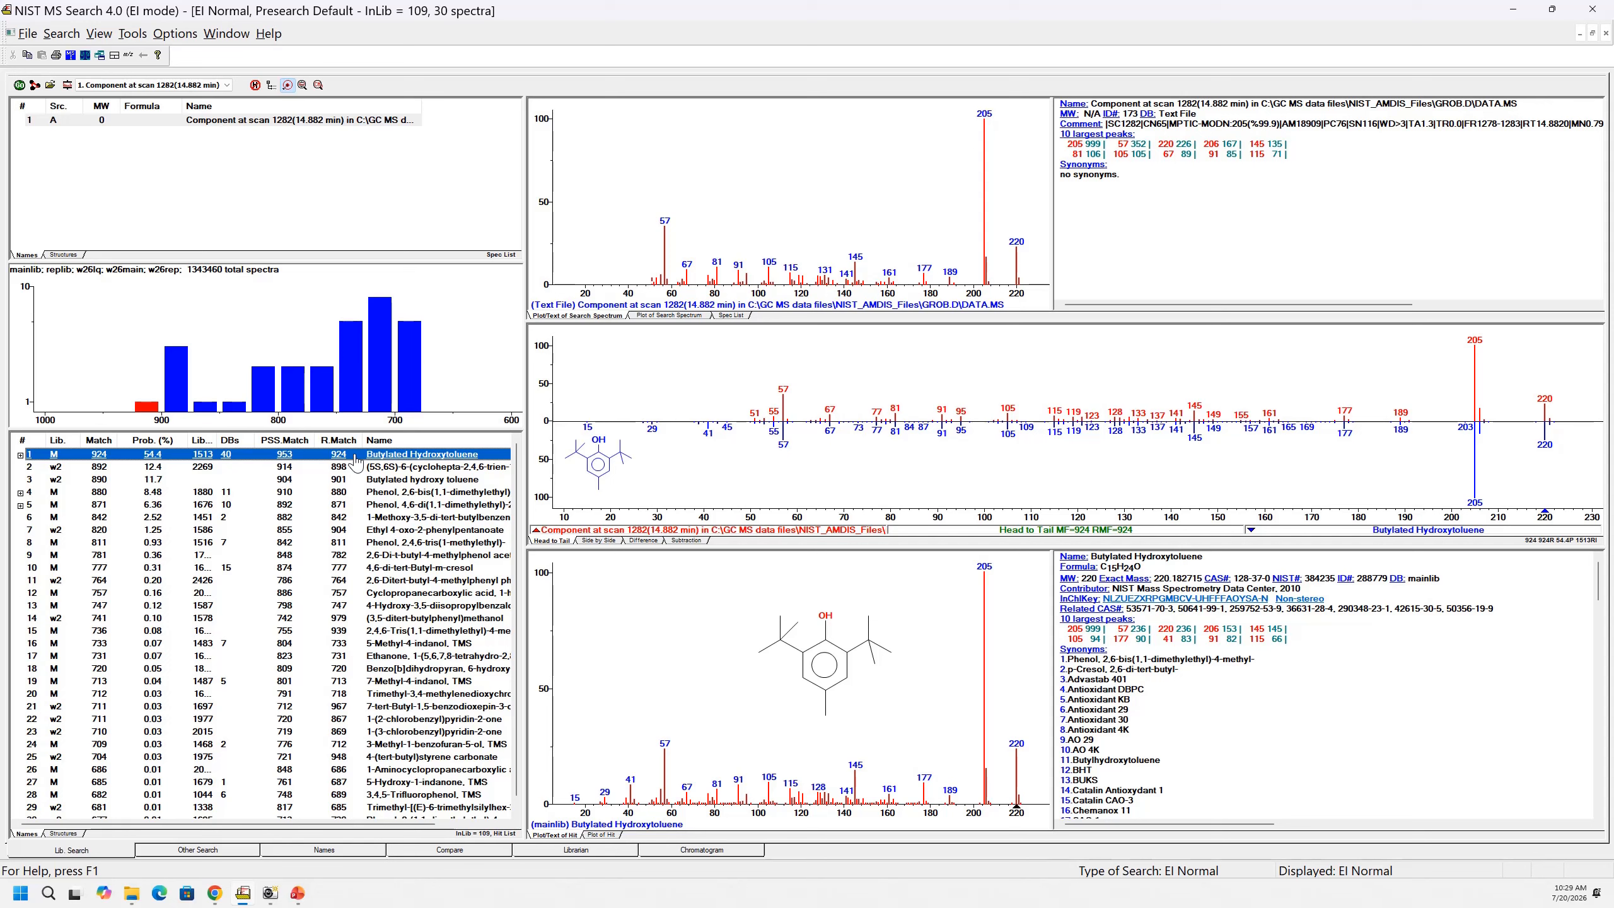
pyautogui.click(288, 86)
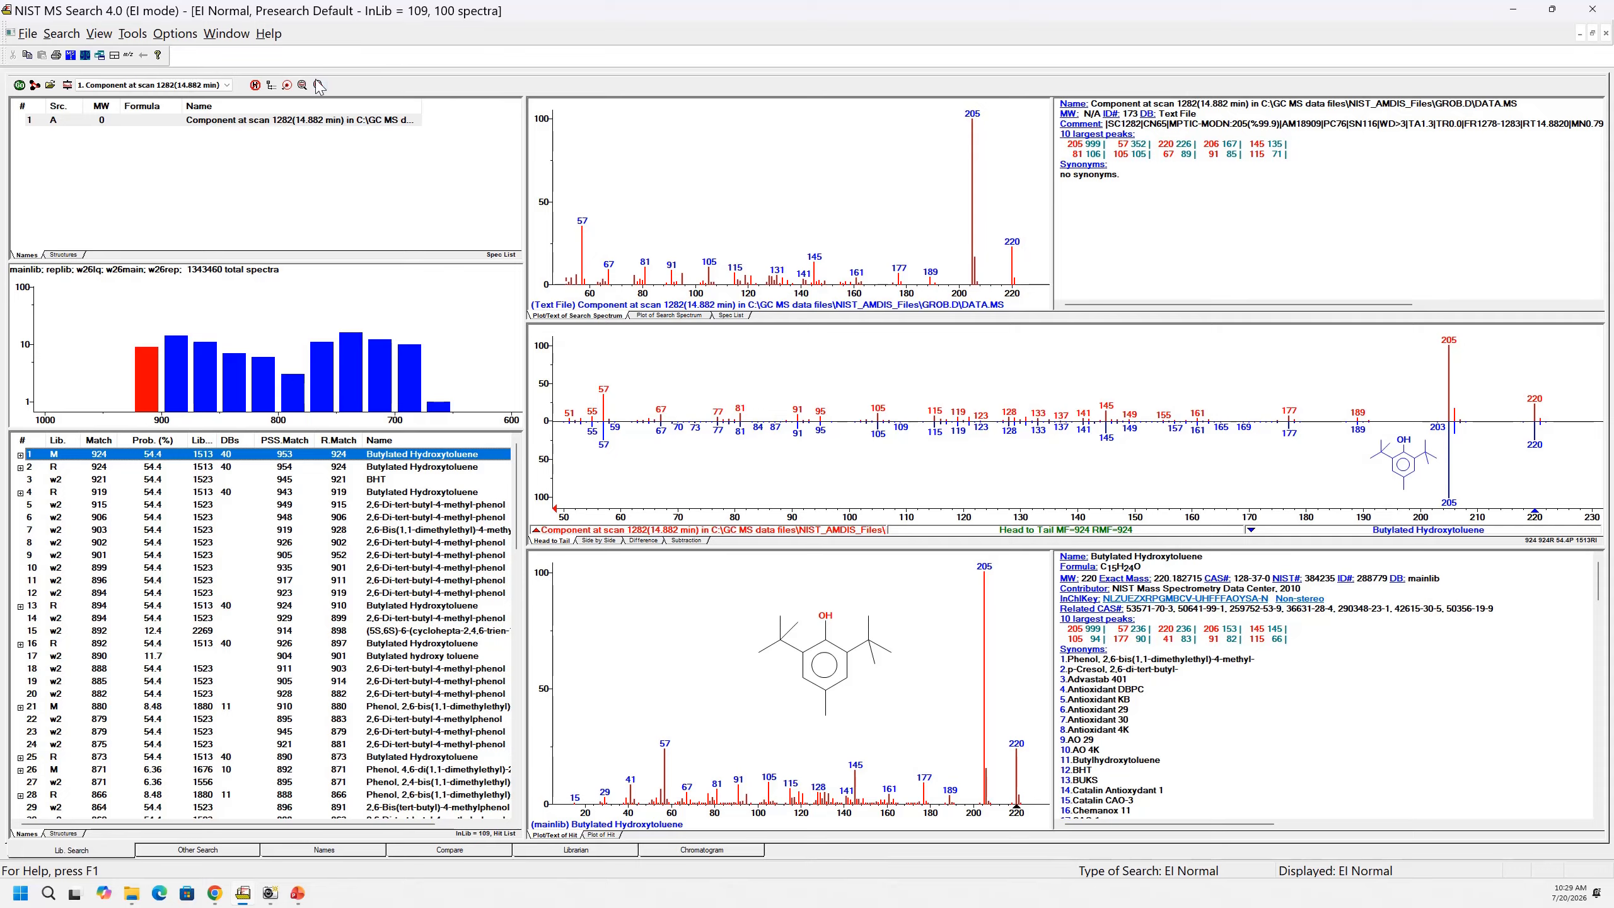
pyautogui.click(287, 85)
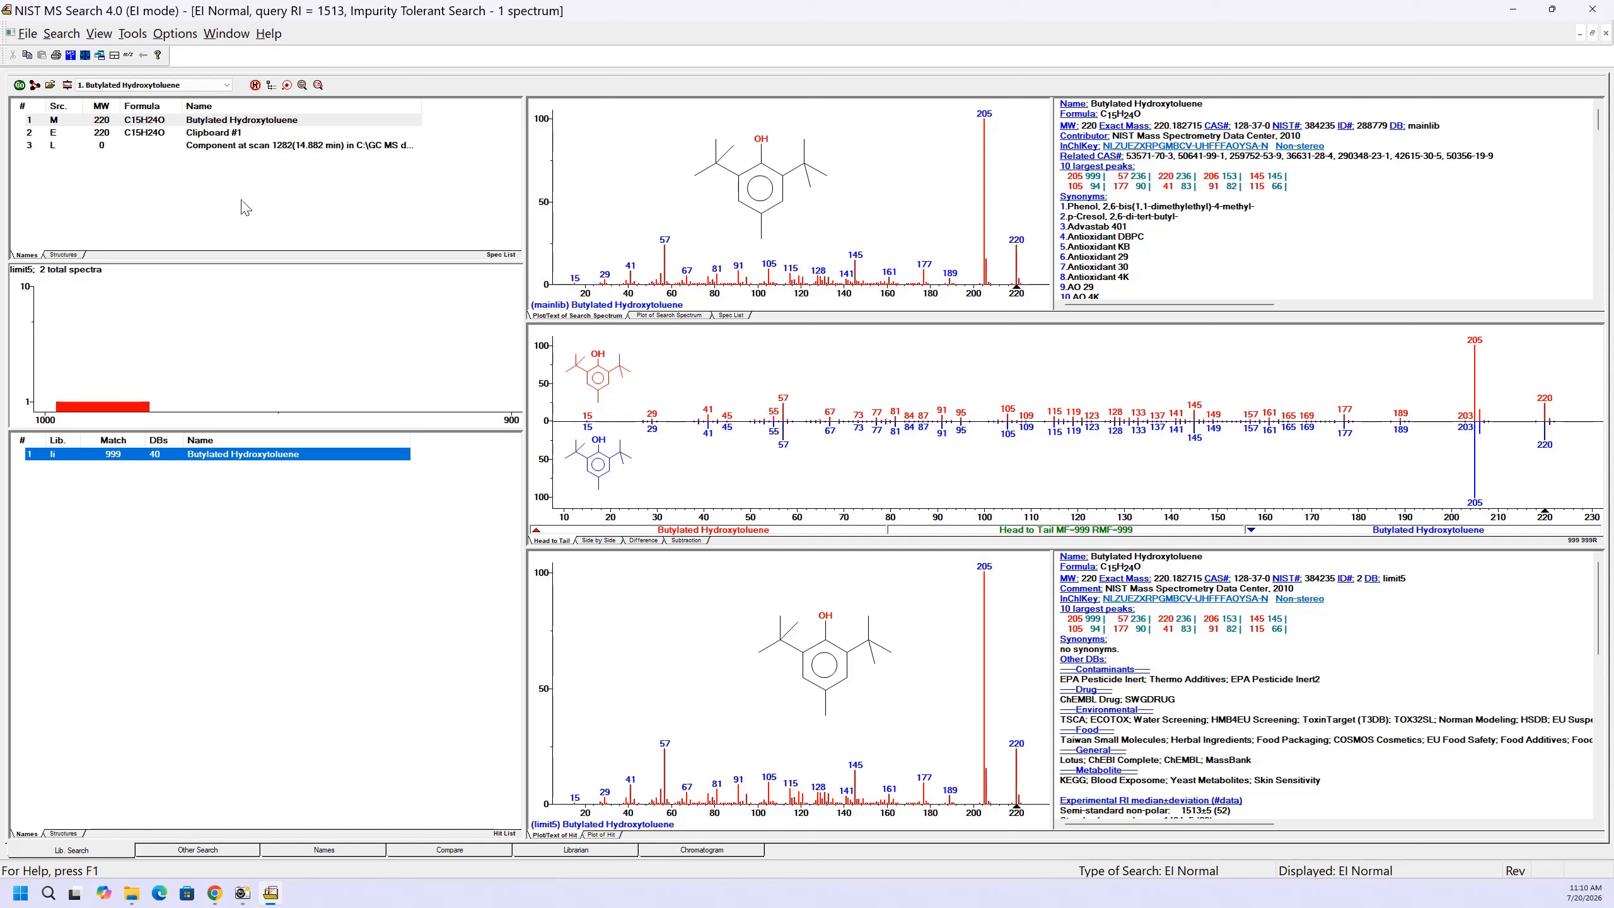
# Step: Compare the spectrum scoring methods in the library search options, and apply Impurity Tolerant Search (Rev-Dot)
pyautogui.click(67, 85)
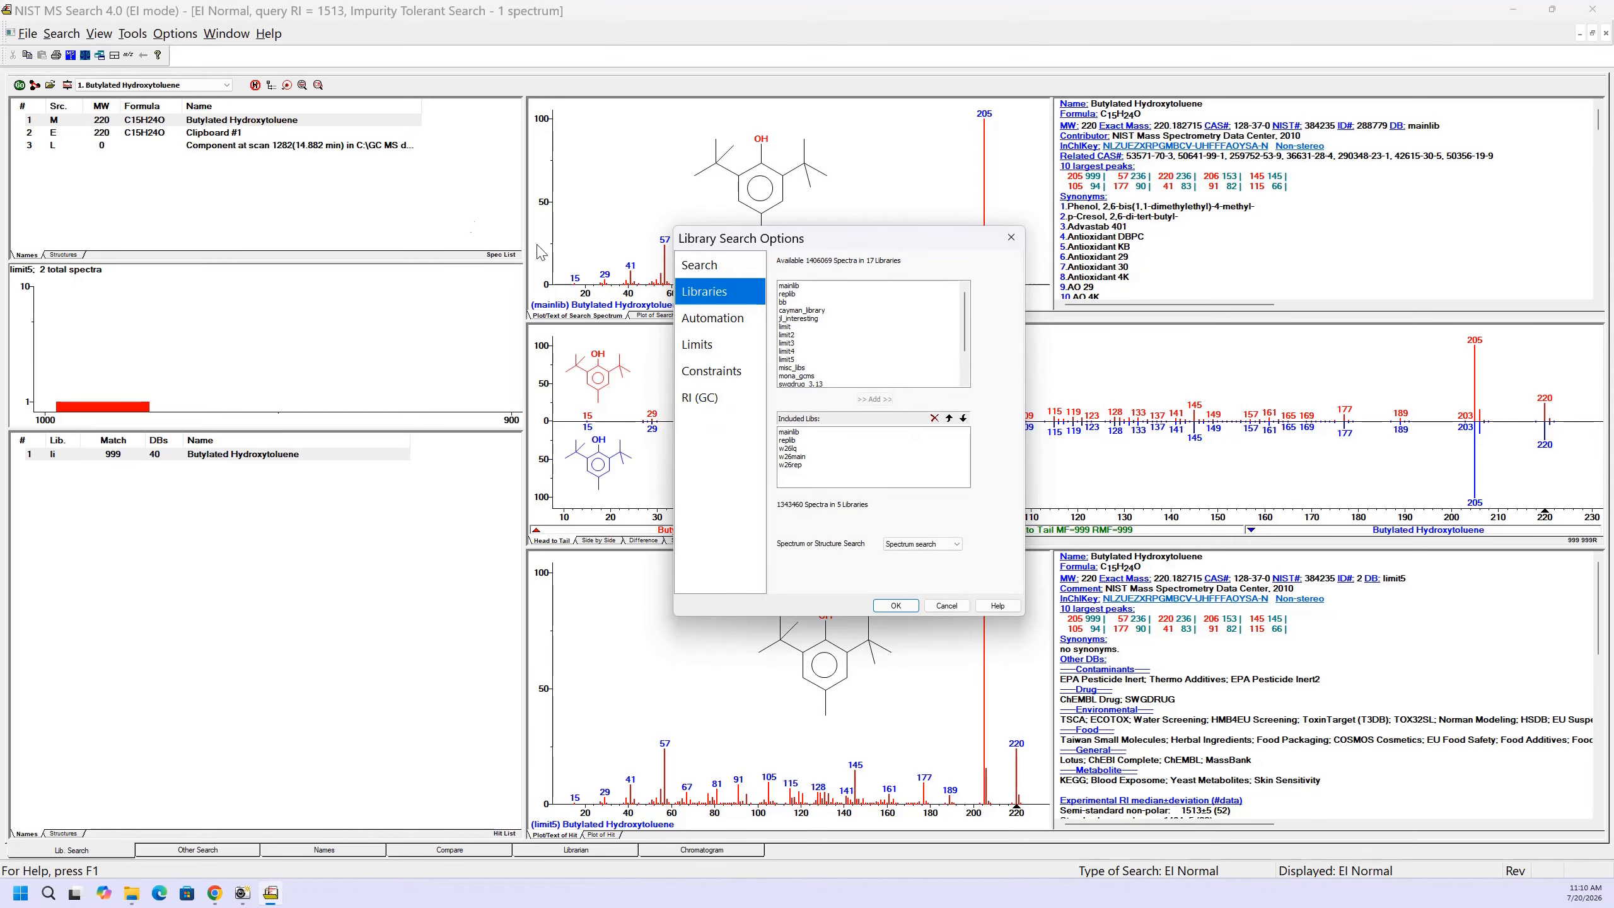
pyautogui.click(699, 264)
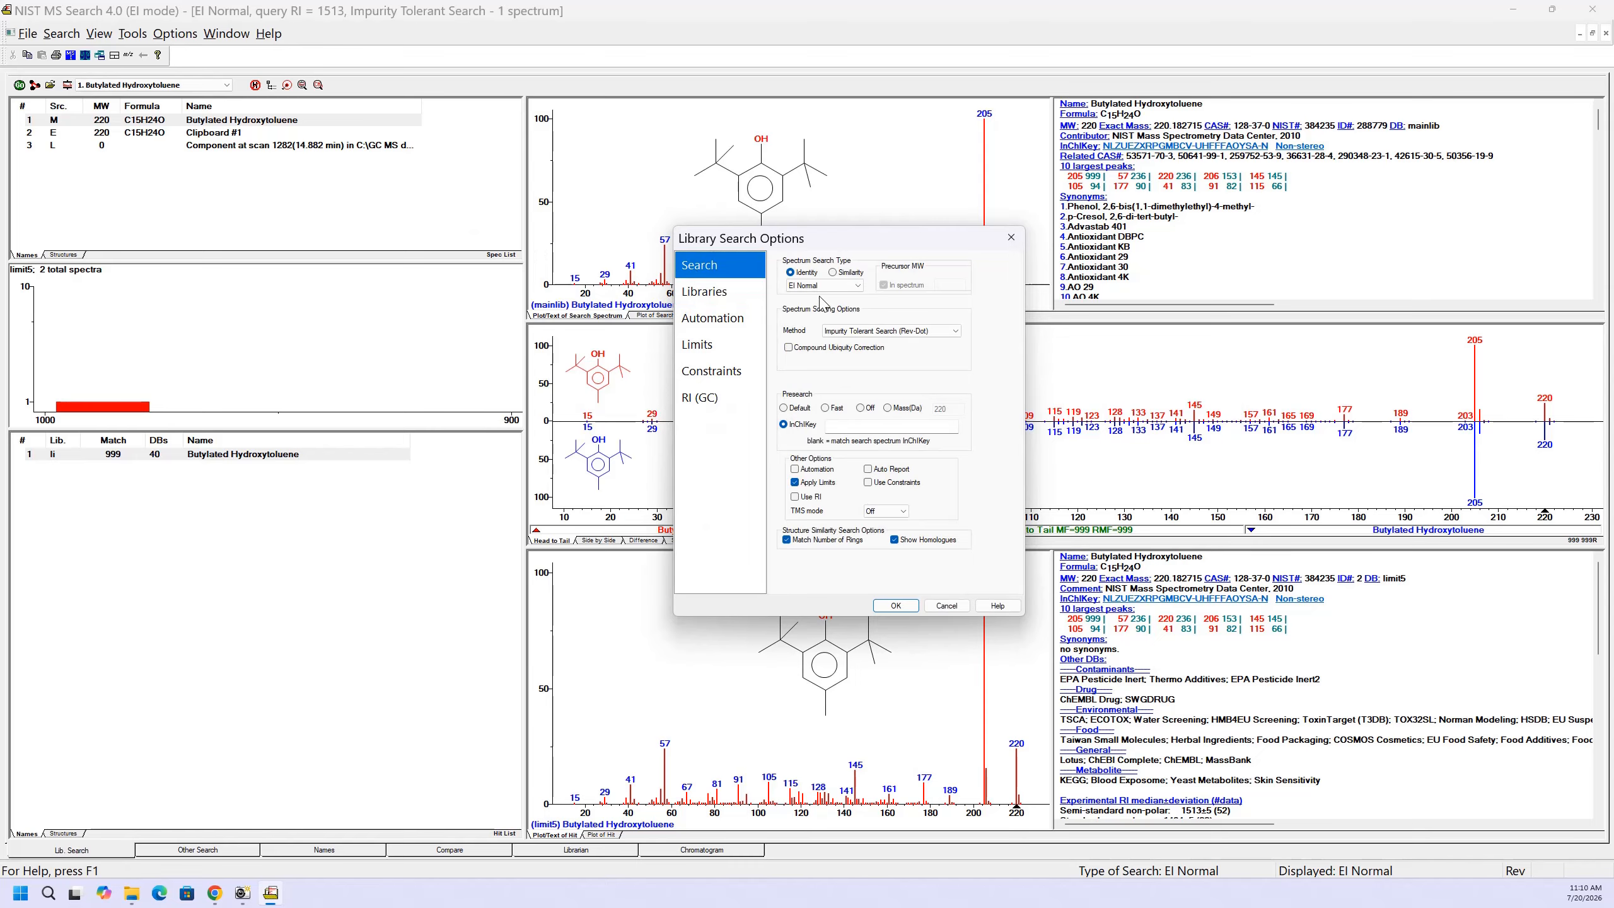
pyautogui.click(932, 330)
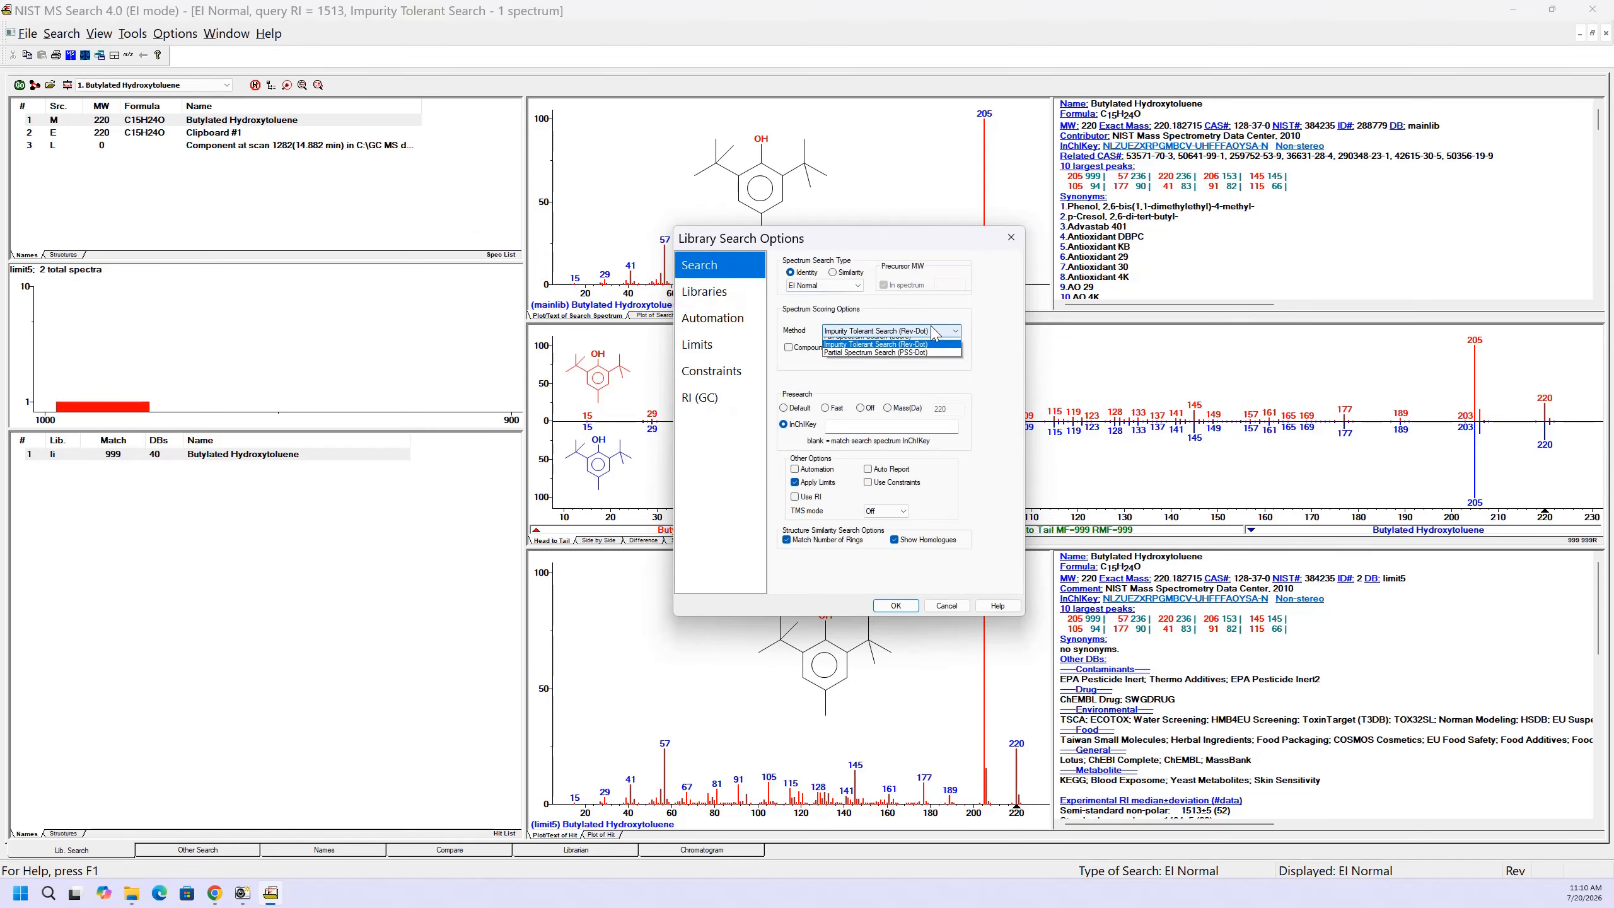
pyautogui.click(896, 342)
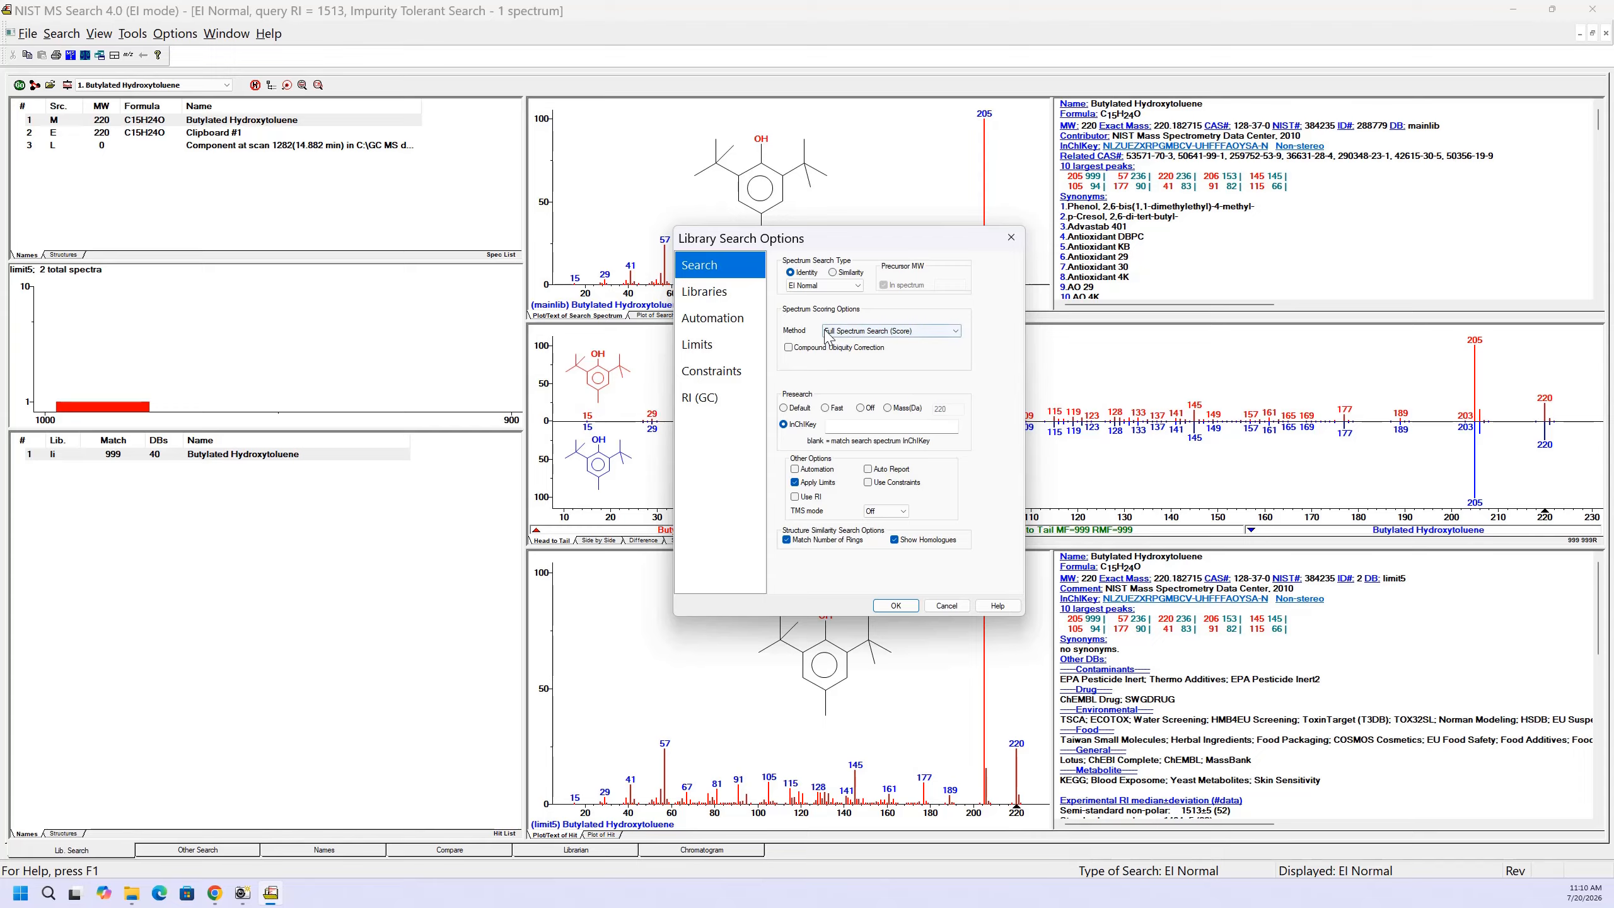
pyautogui.click(955, 332)
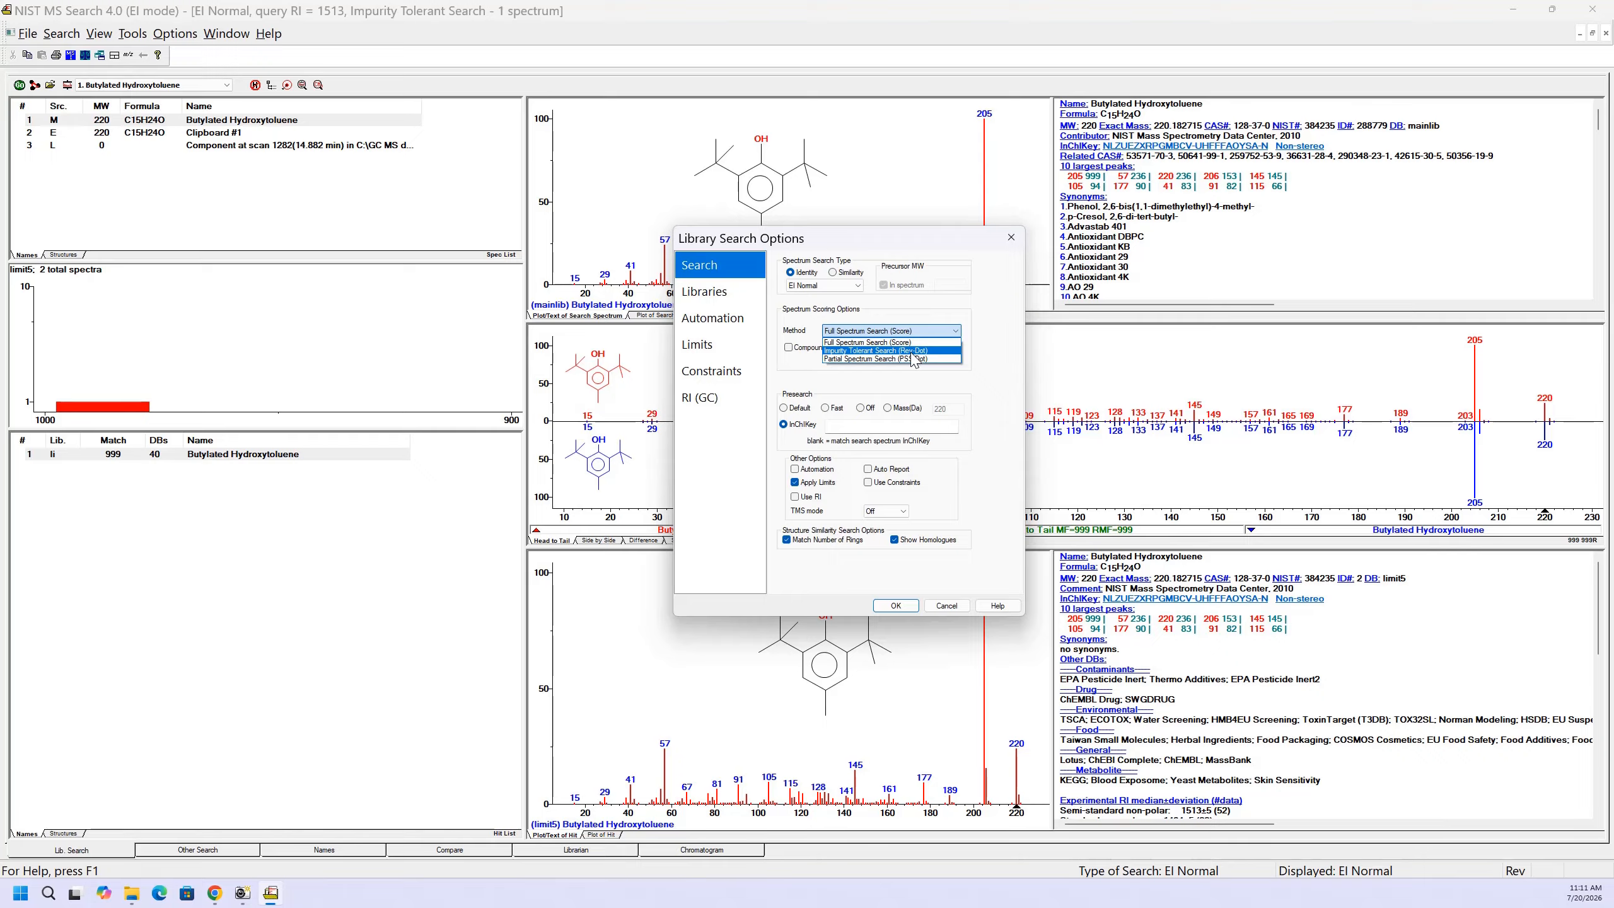
pyautogui.click(912, 354)
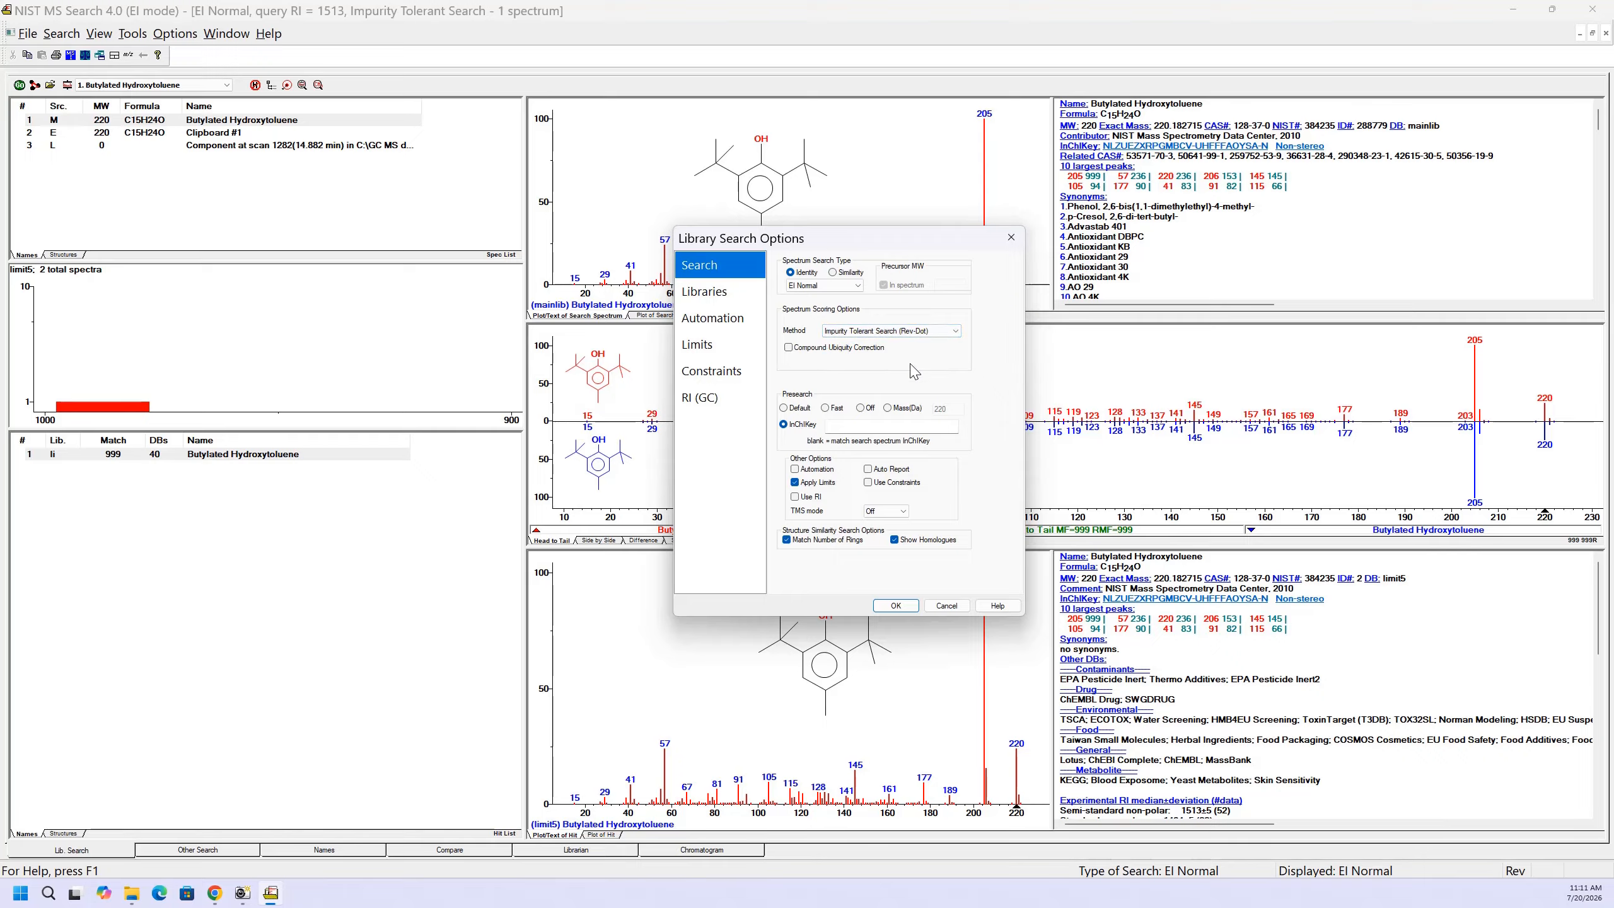
pyautogui.click(895, 605)
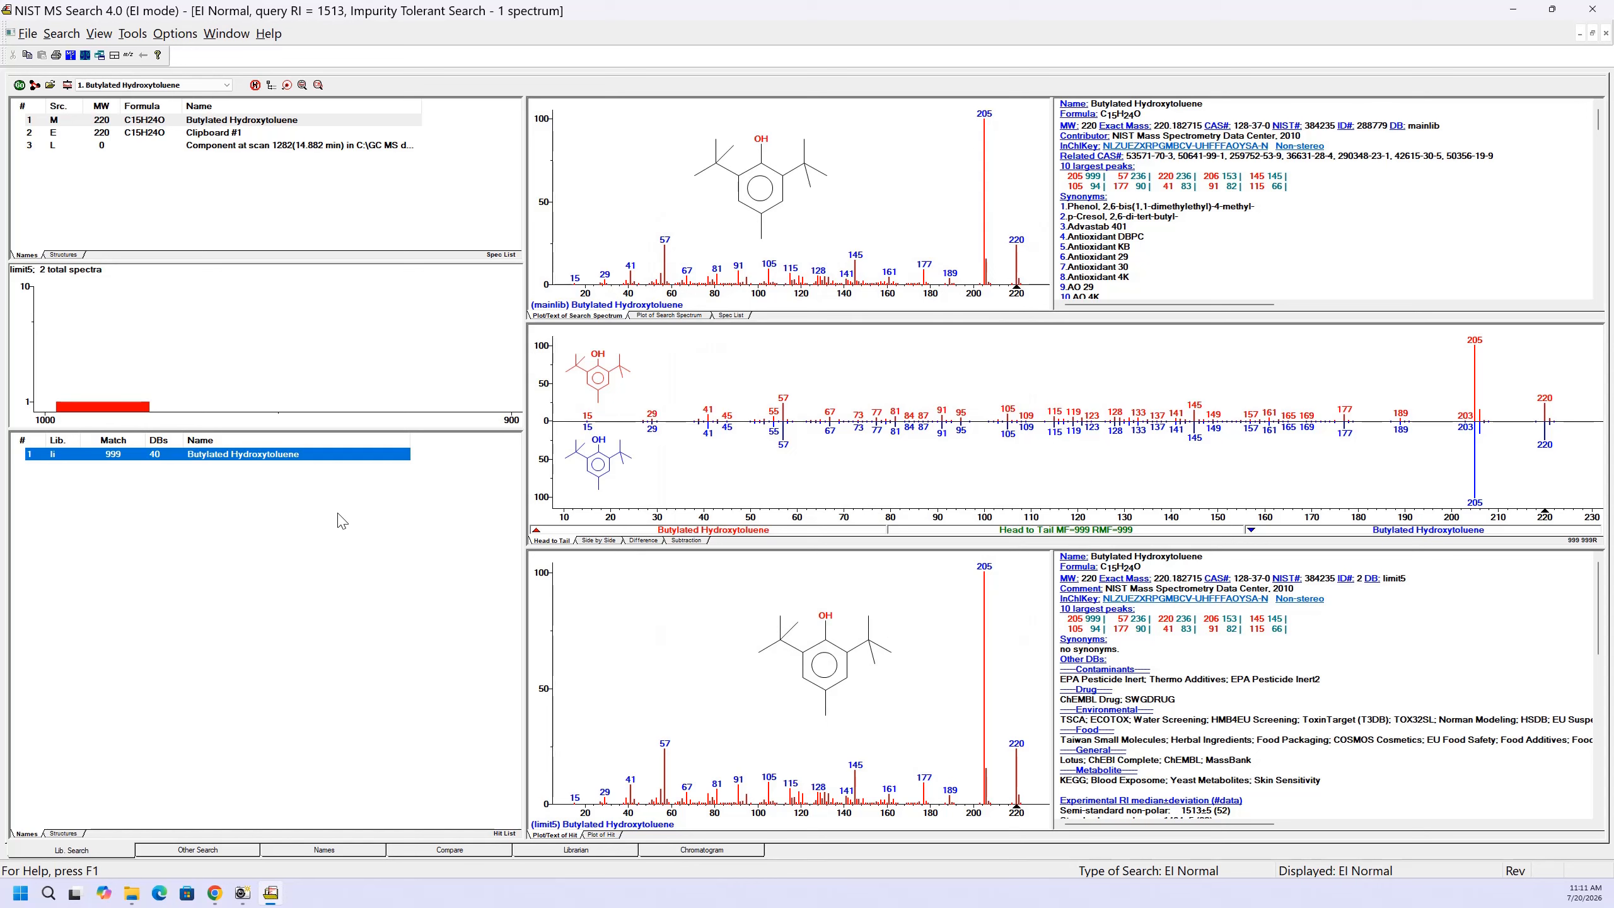
# Step: Add the R.Match column to the items displayed in the library search hit list
pyautogui.rightClick(288, 443)
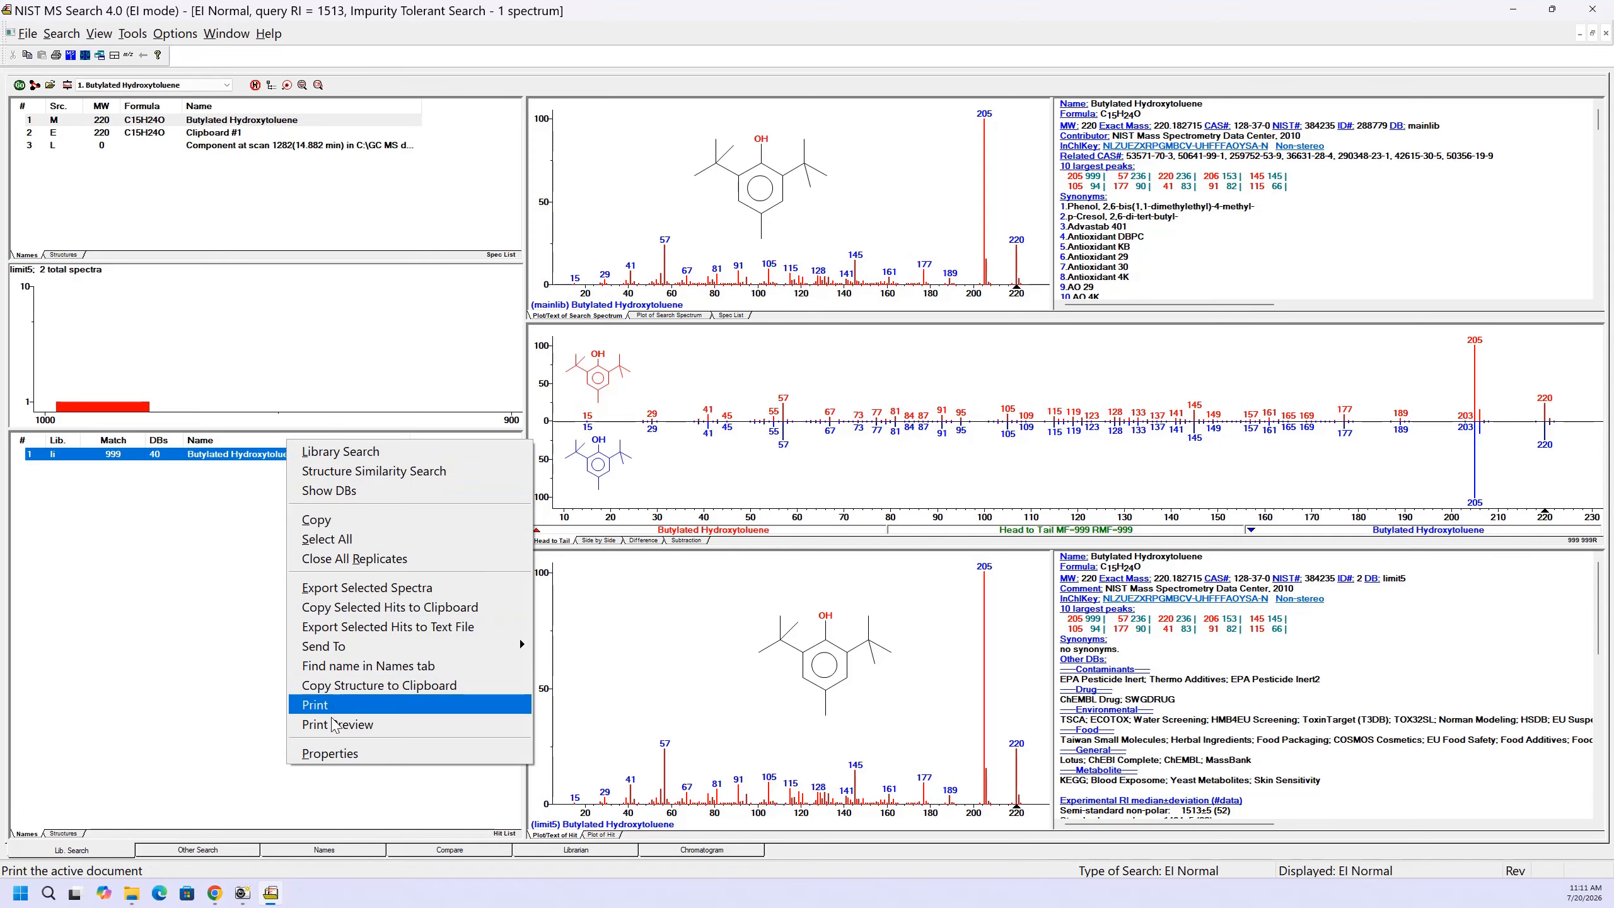
pyautogui.click(336, 753)
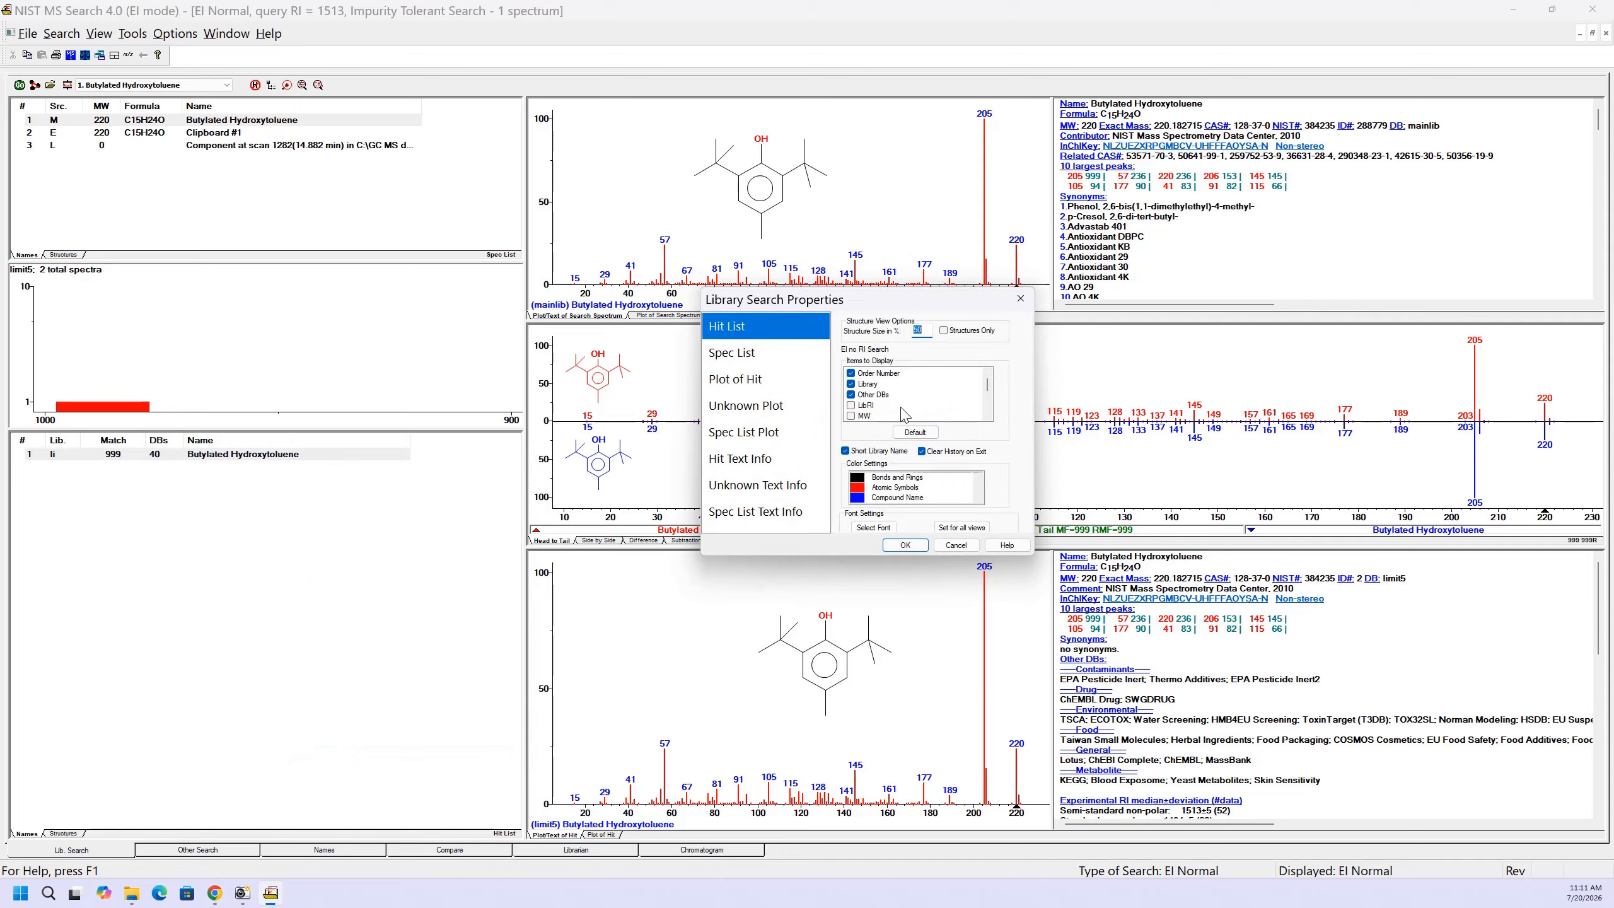
pyautogui.scroll(-5, 905, 415)
pyautogui.click(852, 384)
pyautogui.click(904, 545)
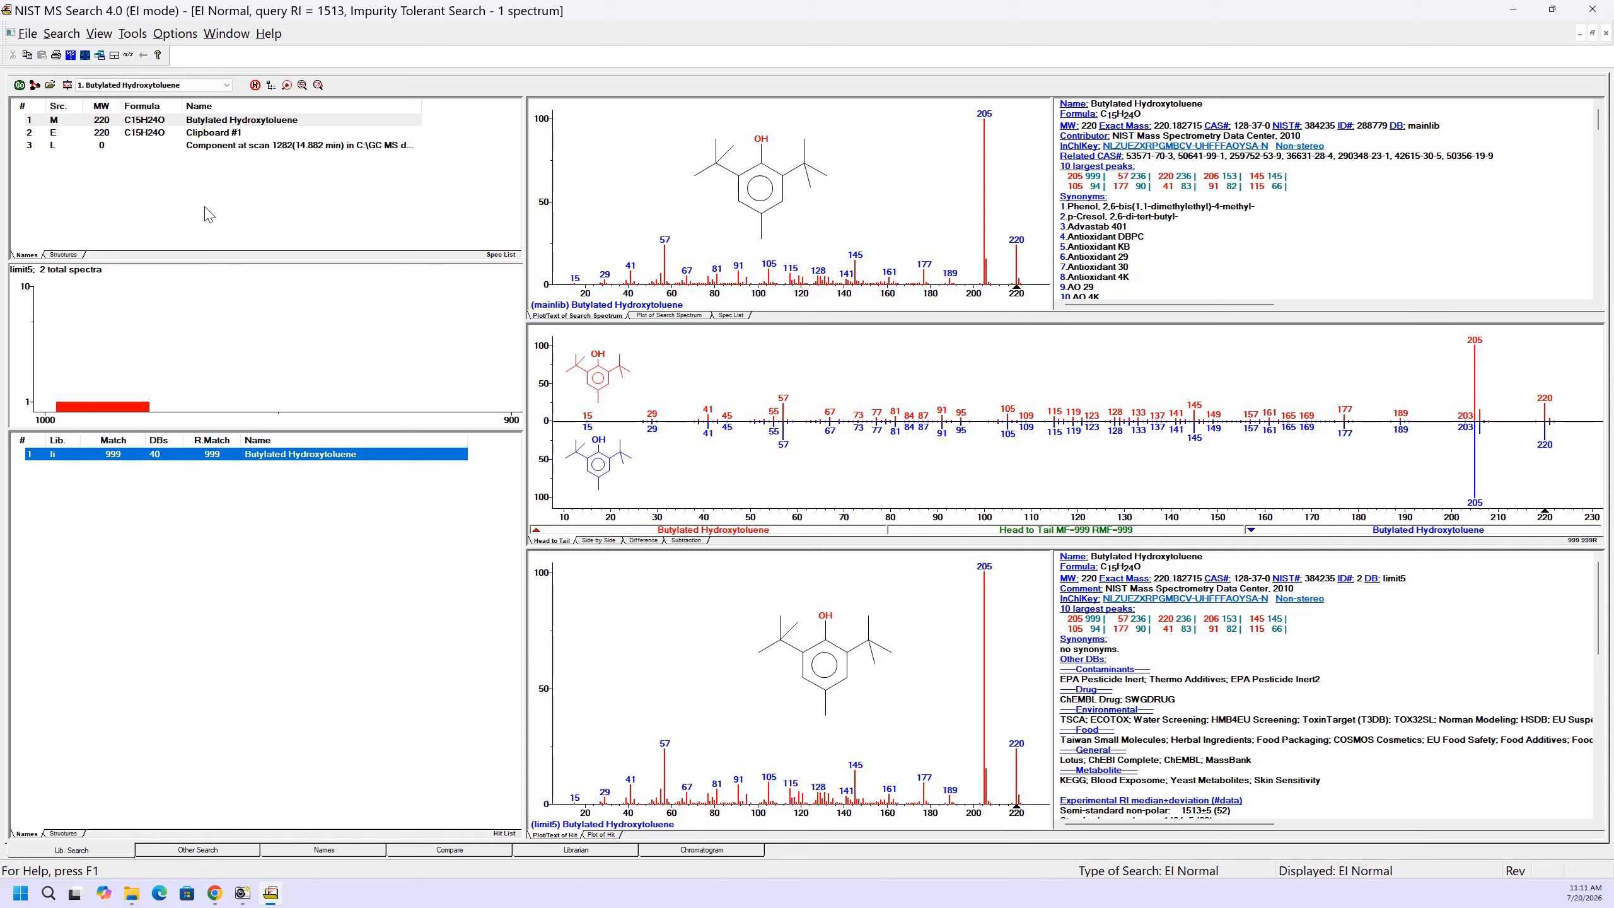
# Step: Run the library search on the mainlib Butylated Hydroxytoluene spectrum from the spectrum list
pyautogui.click(88, 124)
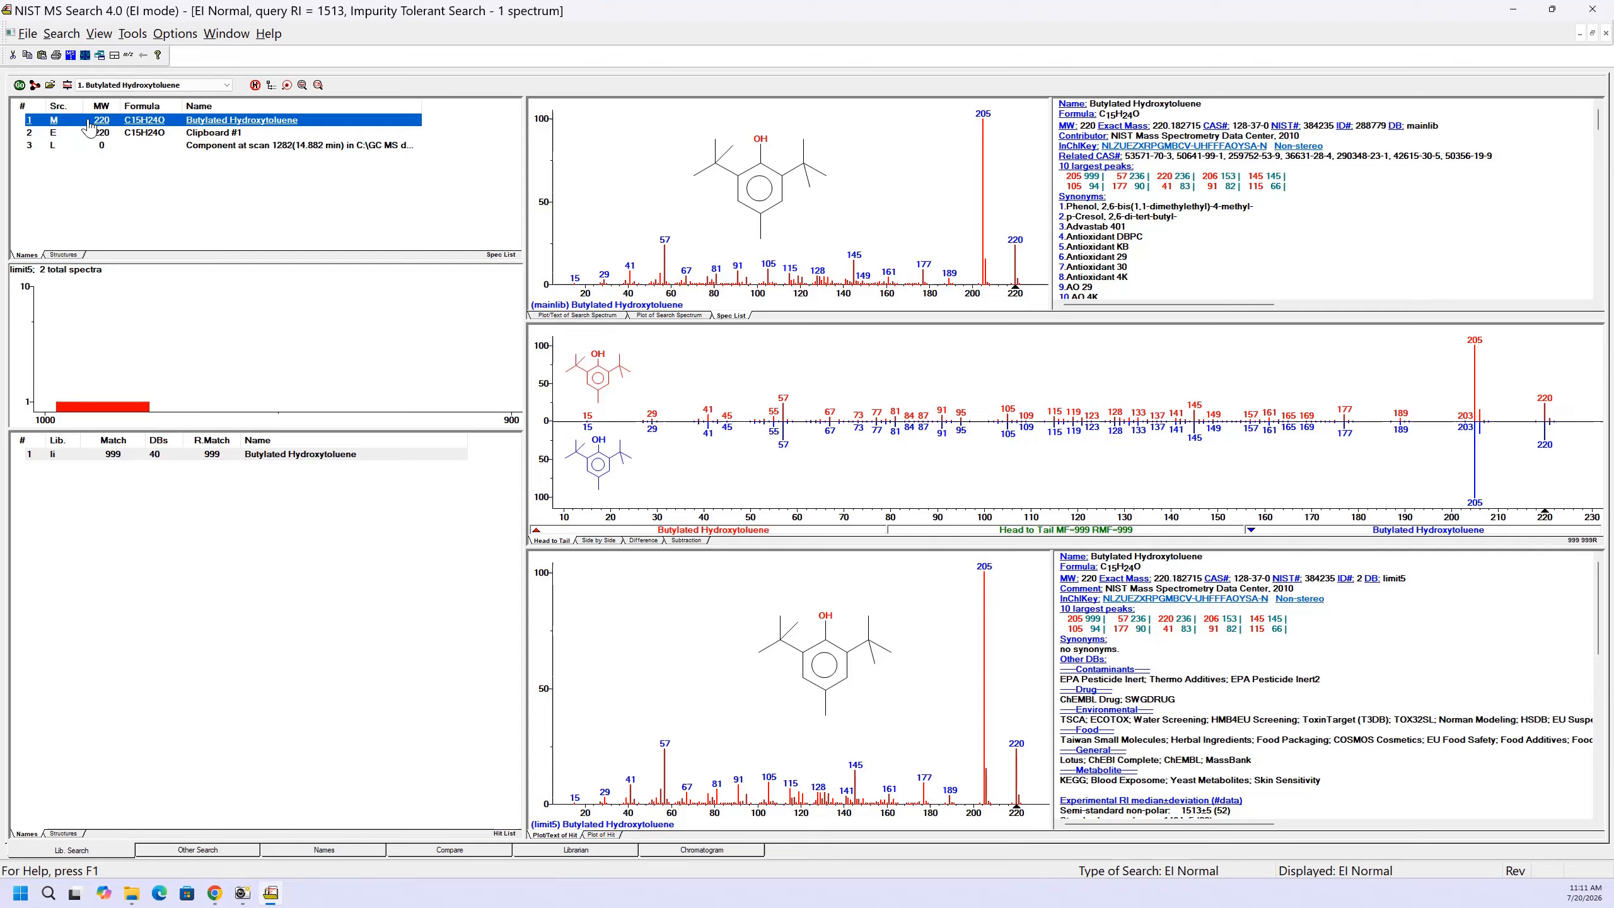
pyautogui.click(19, 84)
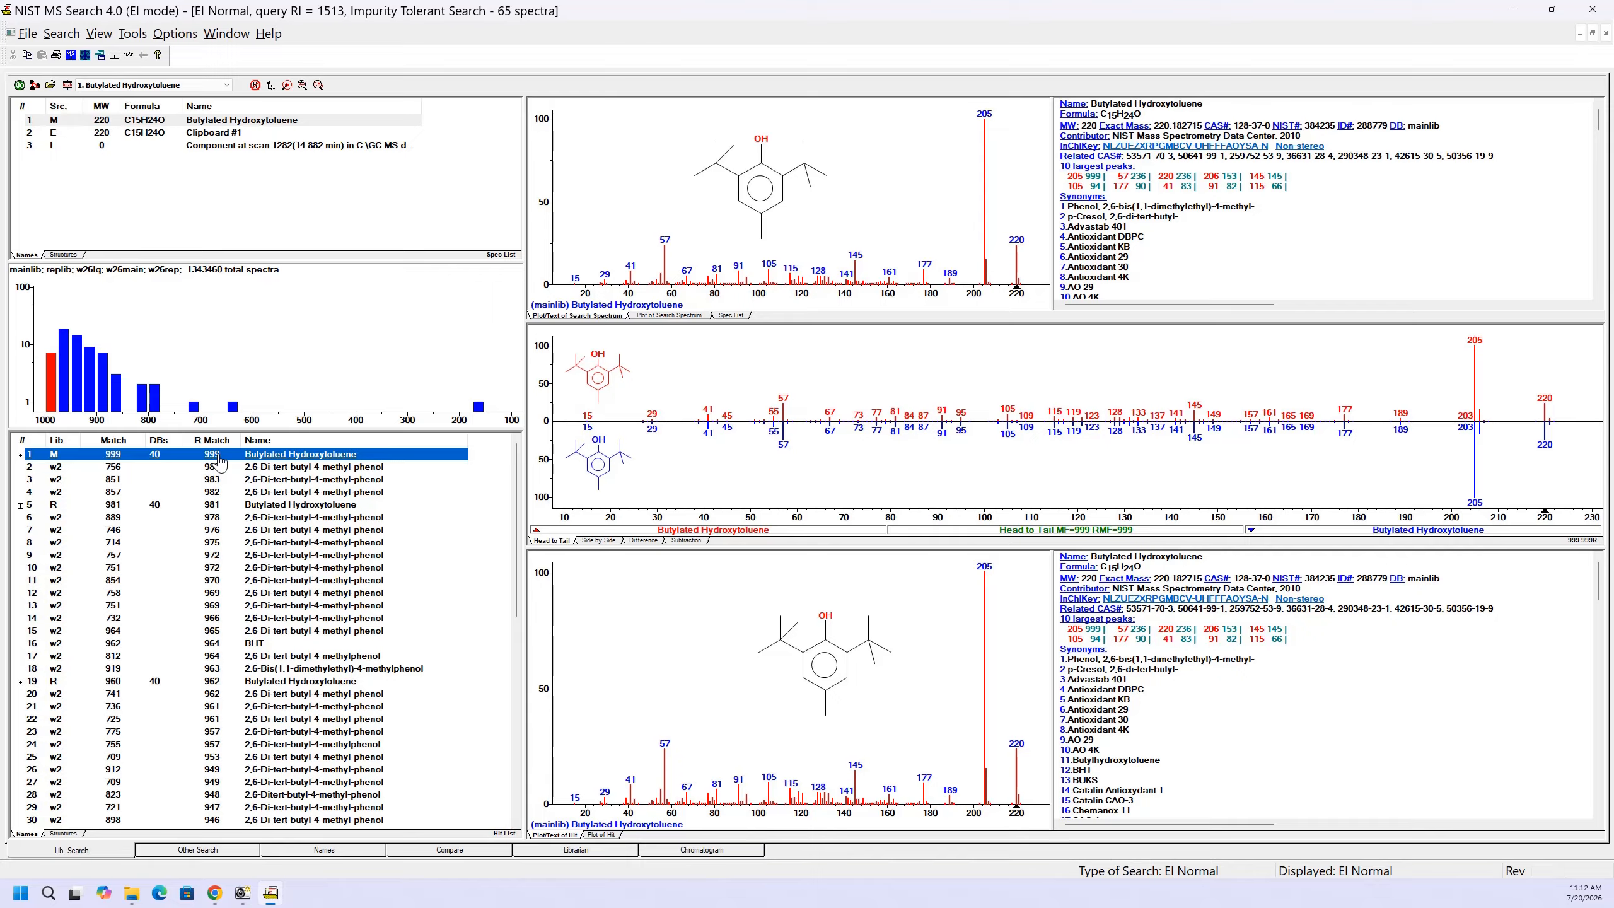
# Step: Set the presearch to Default and the spectrum scoring method to Full Spectrum Search (Score) in the library search options
pyautogui.click(67, 85)
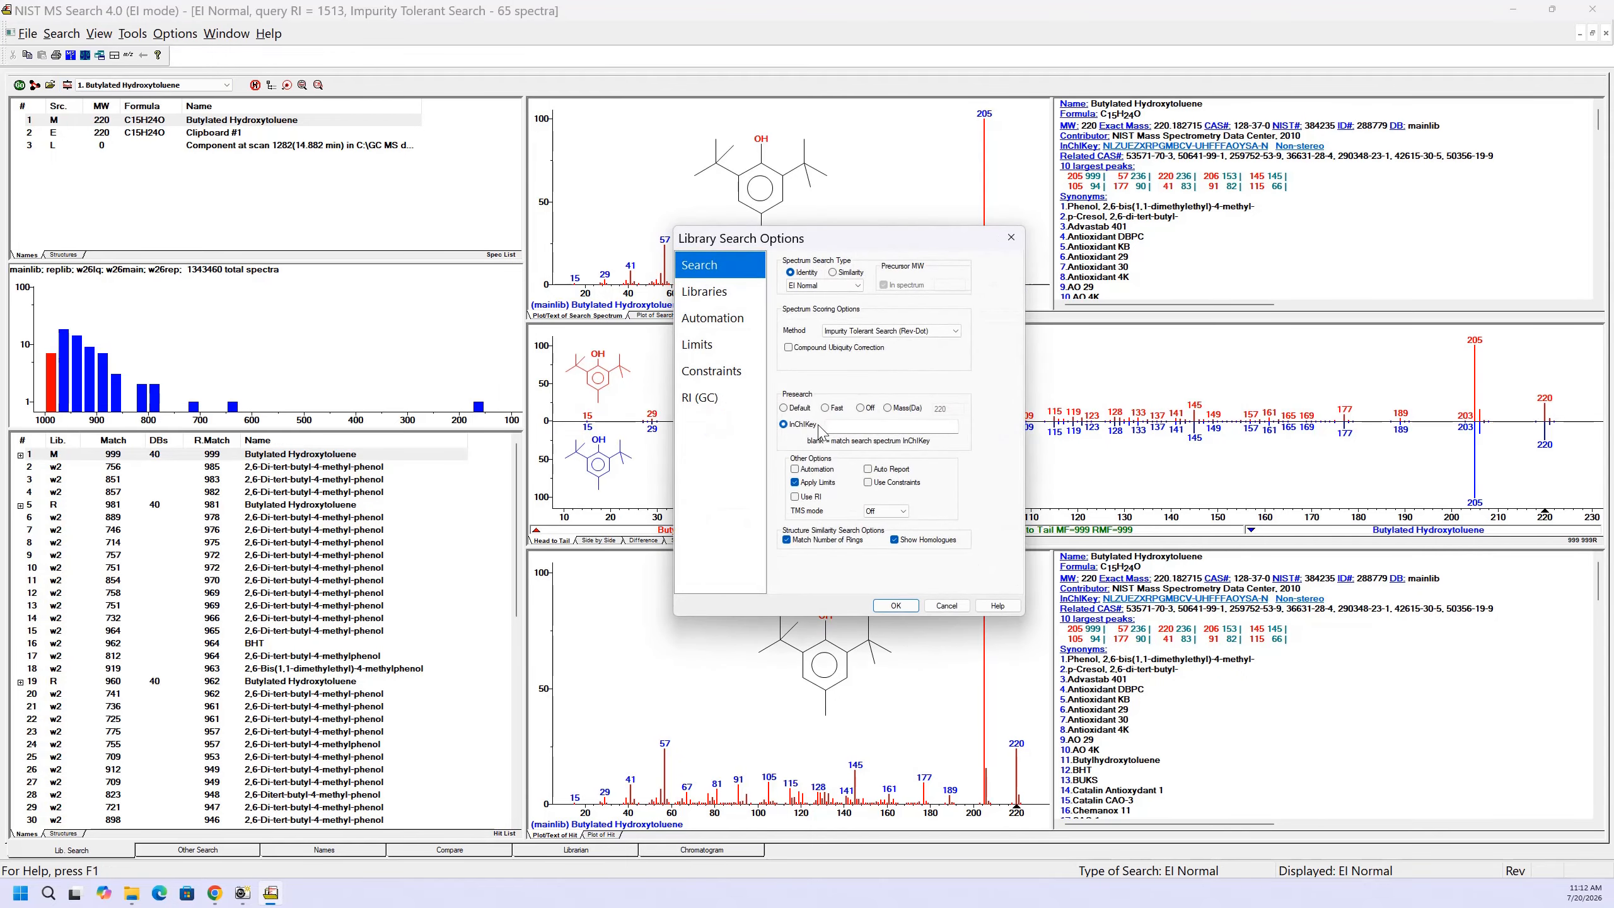
pyautogui.click(887, 408)
pyautogui.click(889, 335)
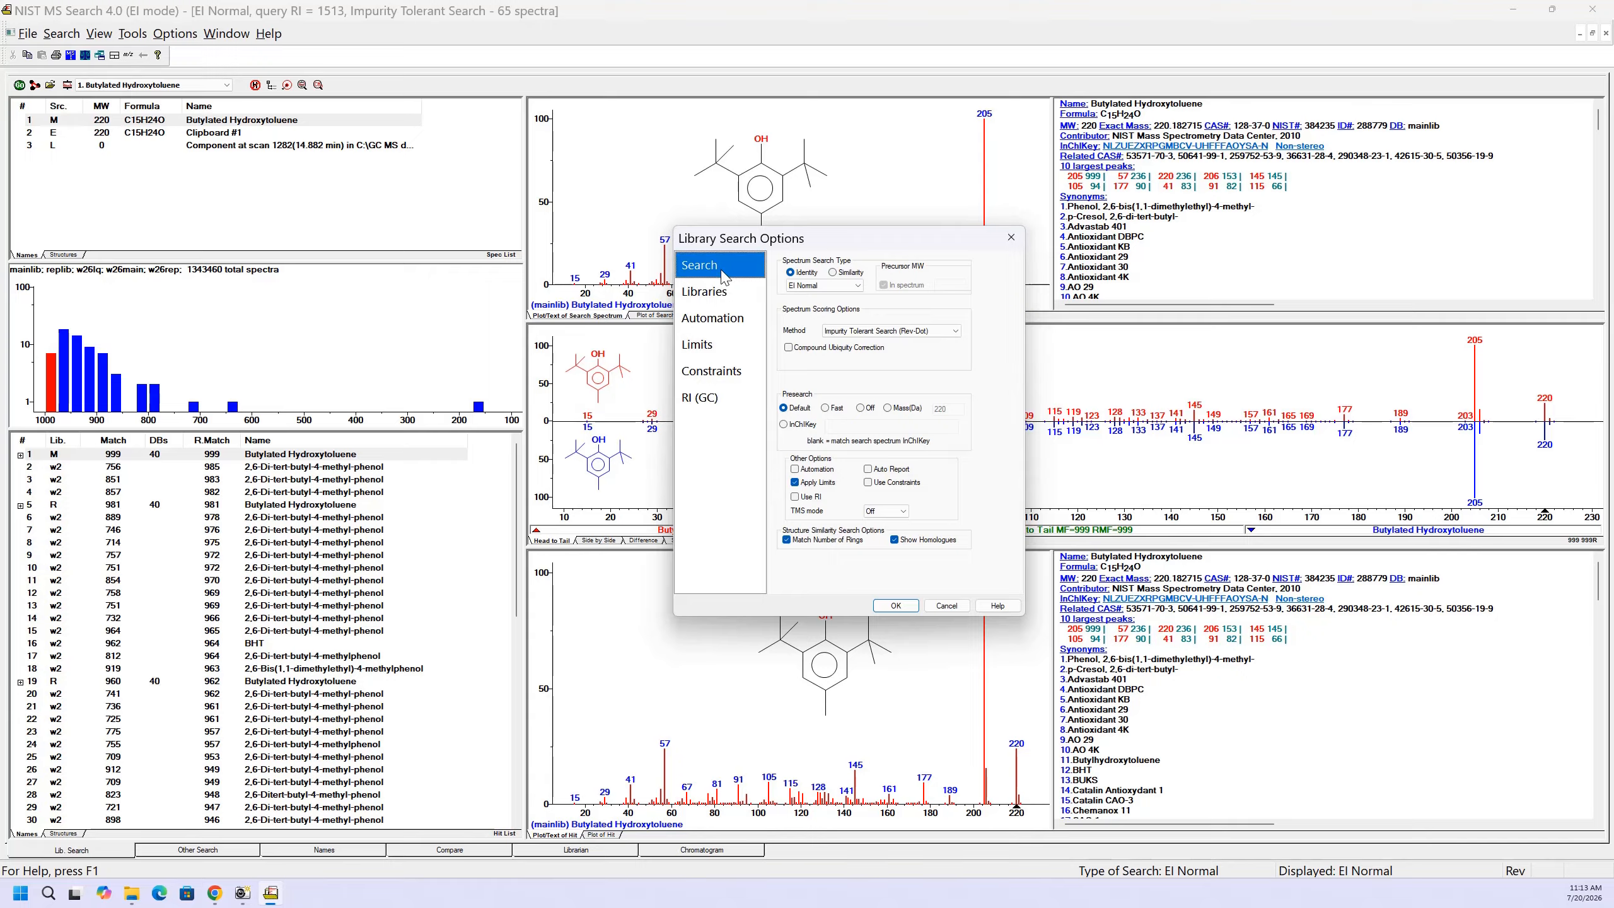
pyautogui.click(864, 331)
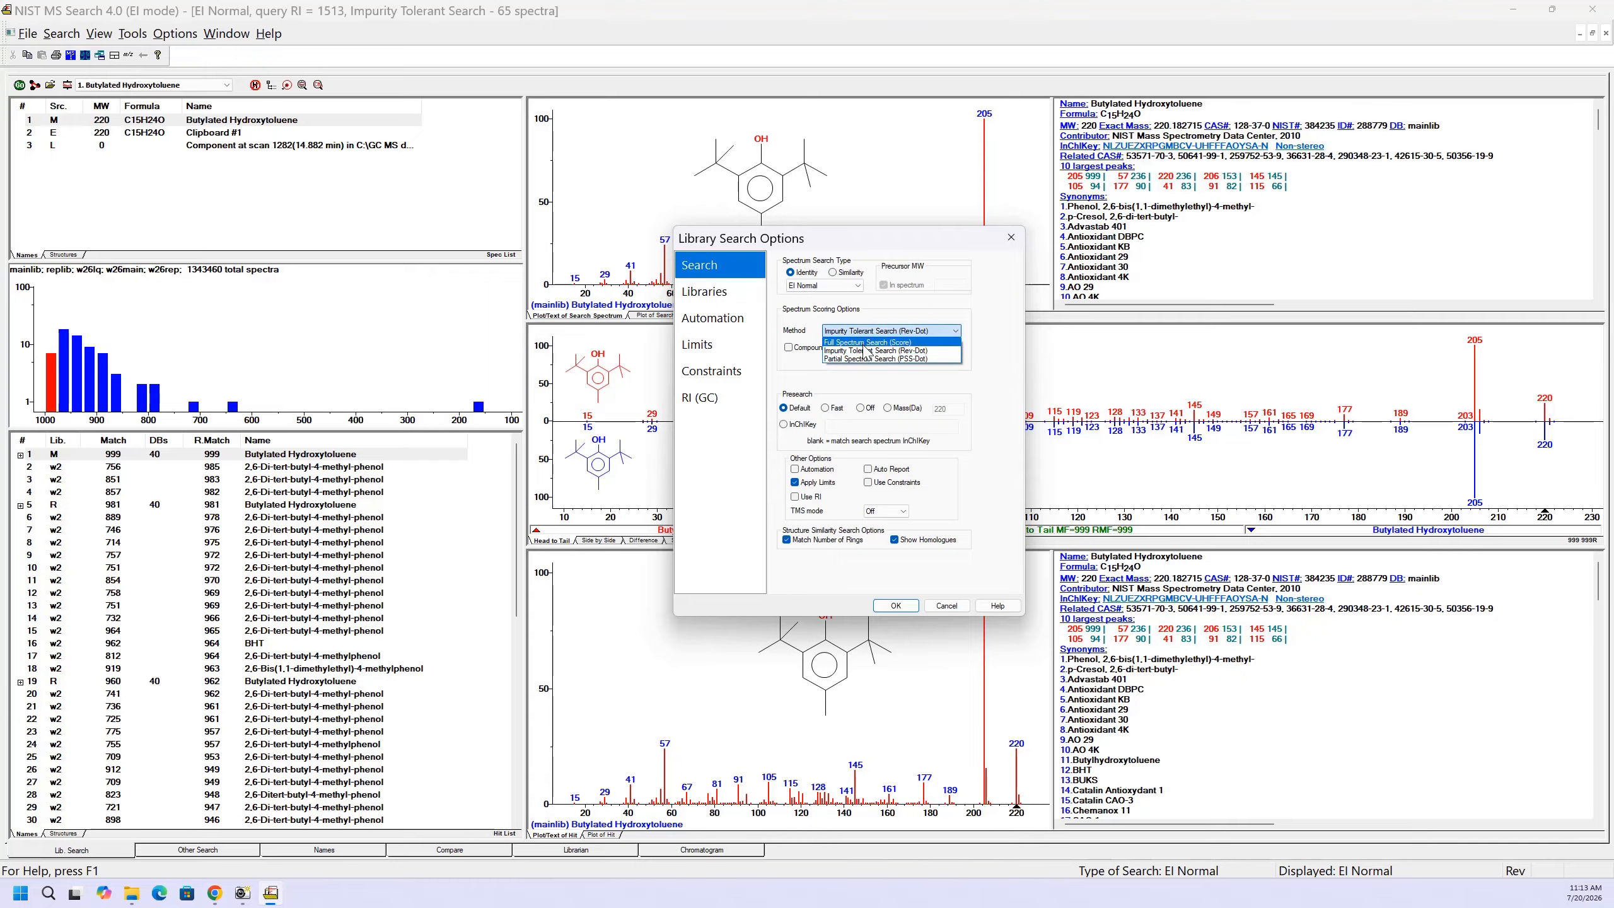
pyautogui.click(865, 343)
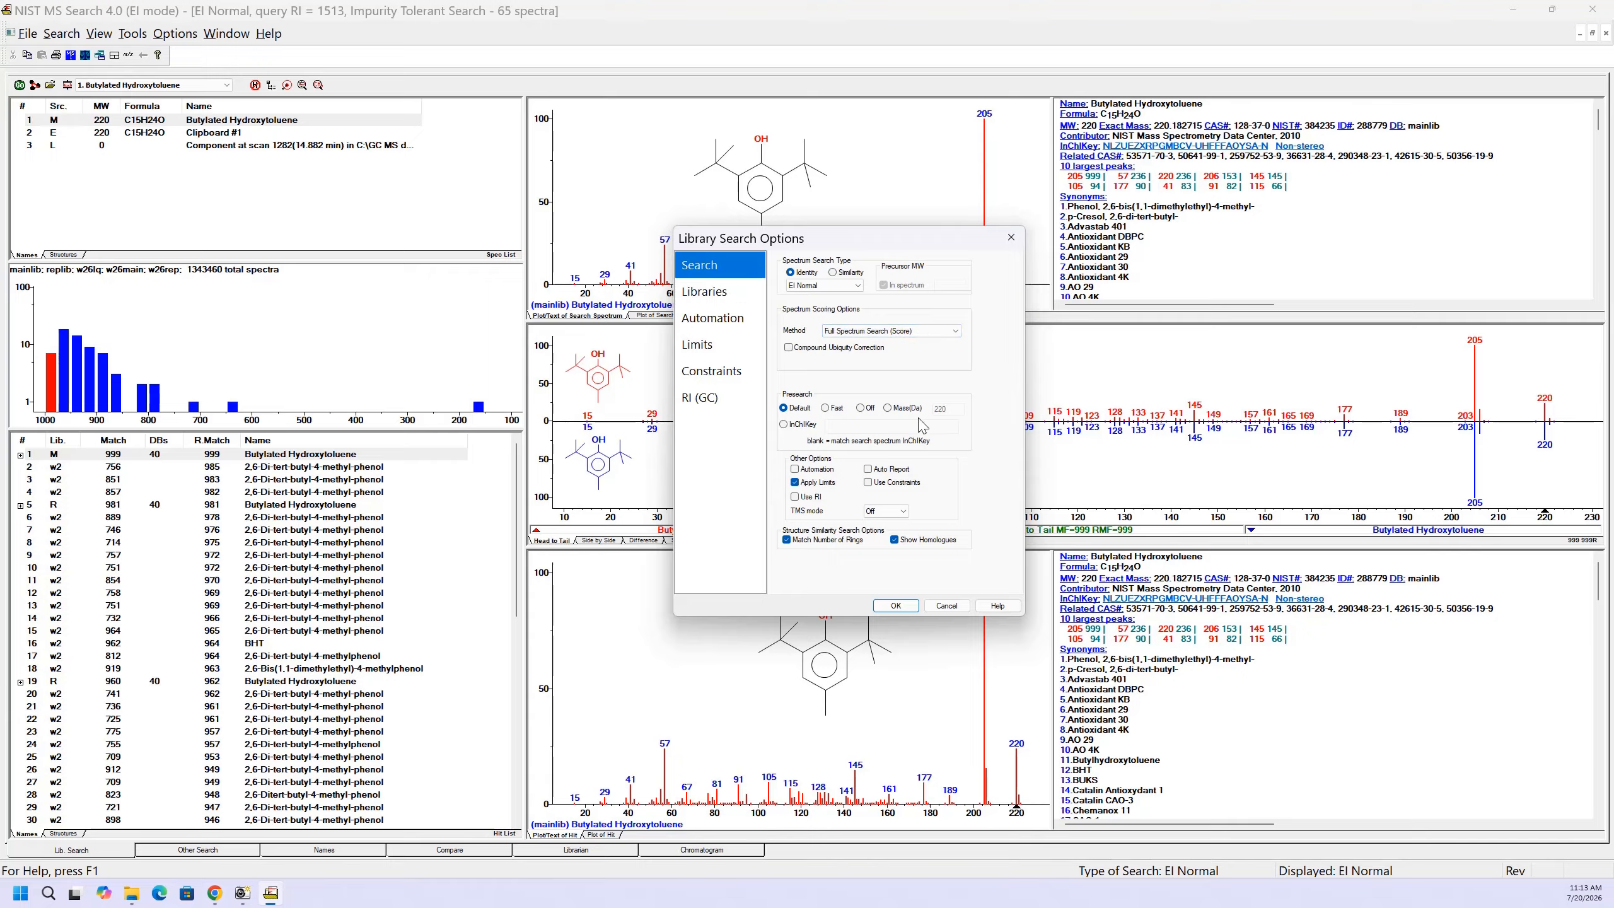
pyautogui.click(895, 605)
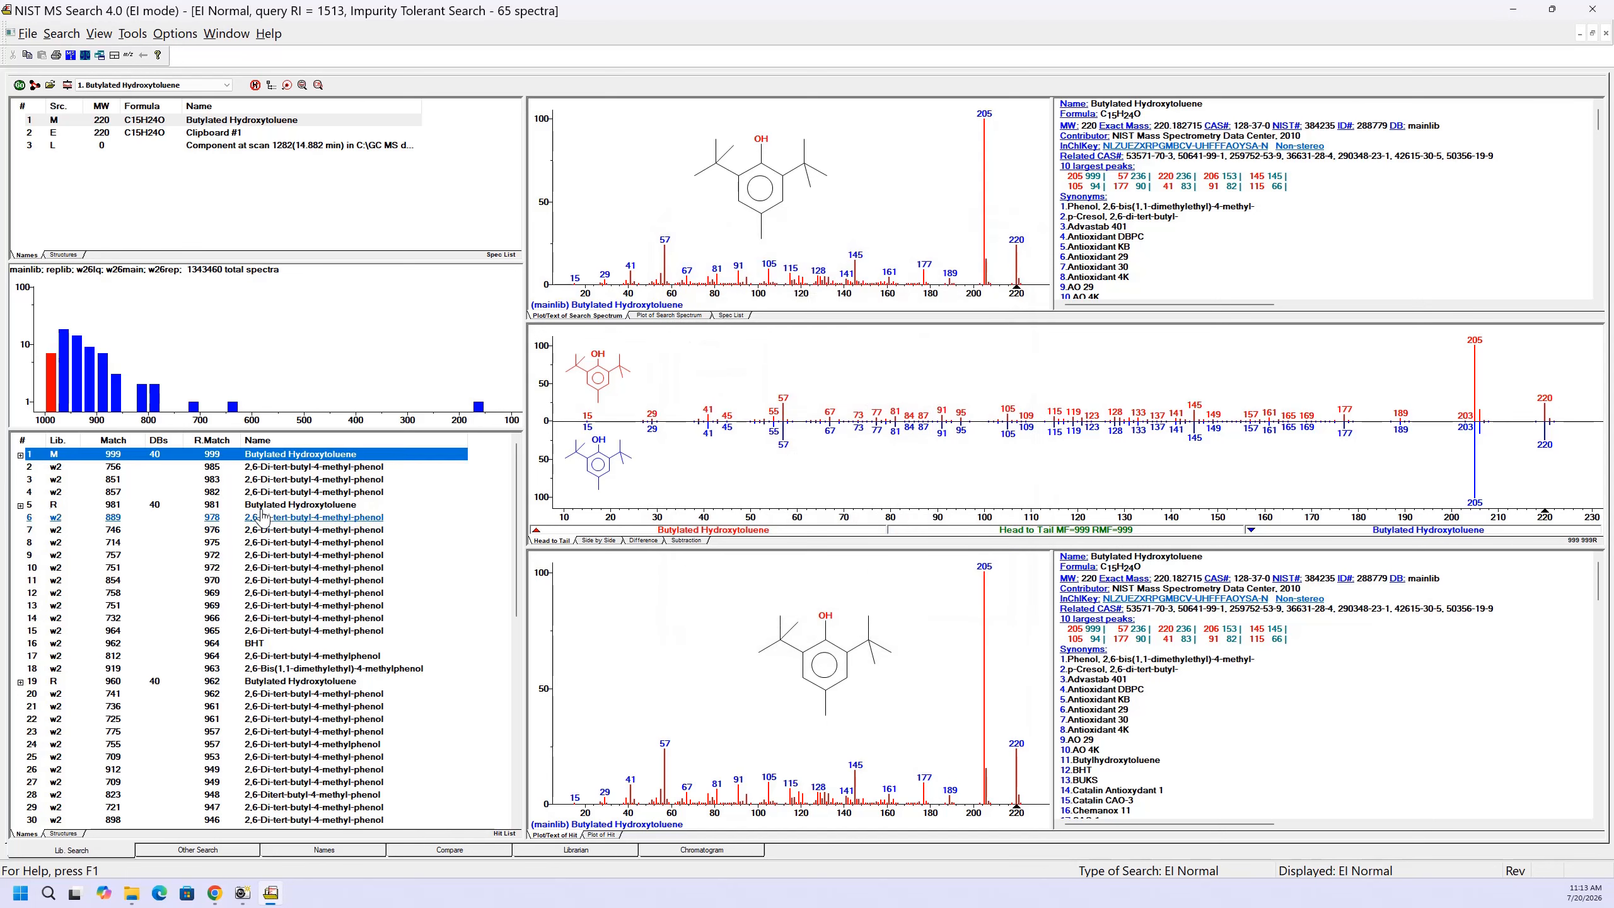
# Step: Compare the hit rankings by sorting the hit list alternately by R.Match and Match, ending with Match
pyautogui.click(205, 441)
pyautogui.click(105, 443)
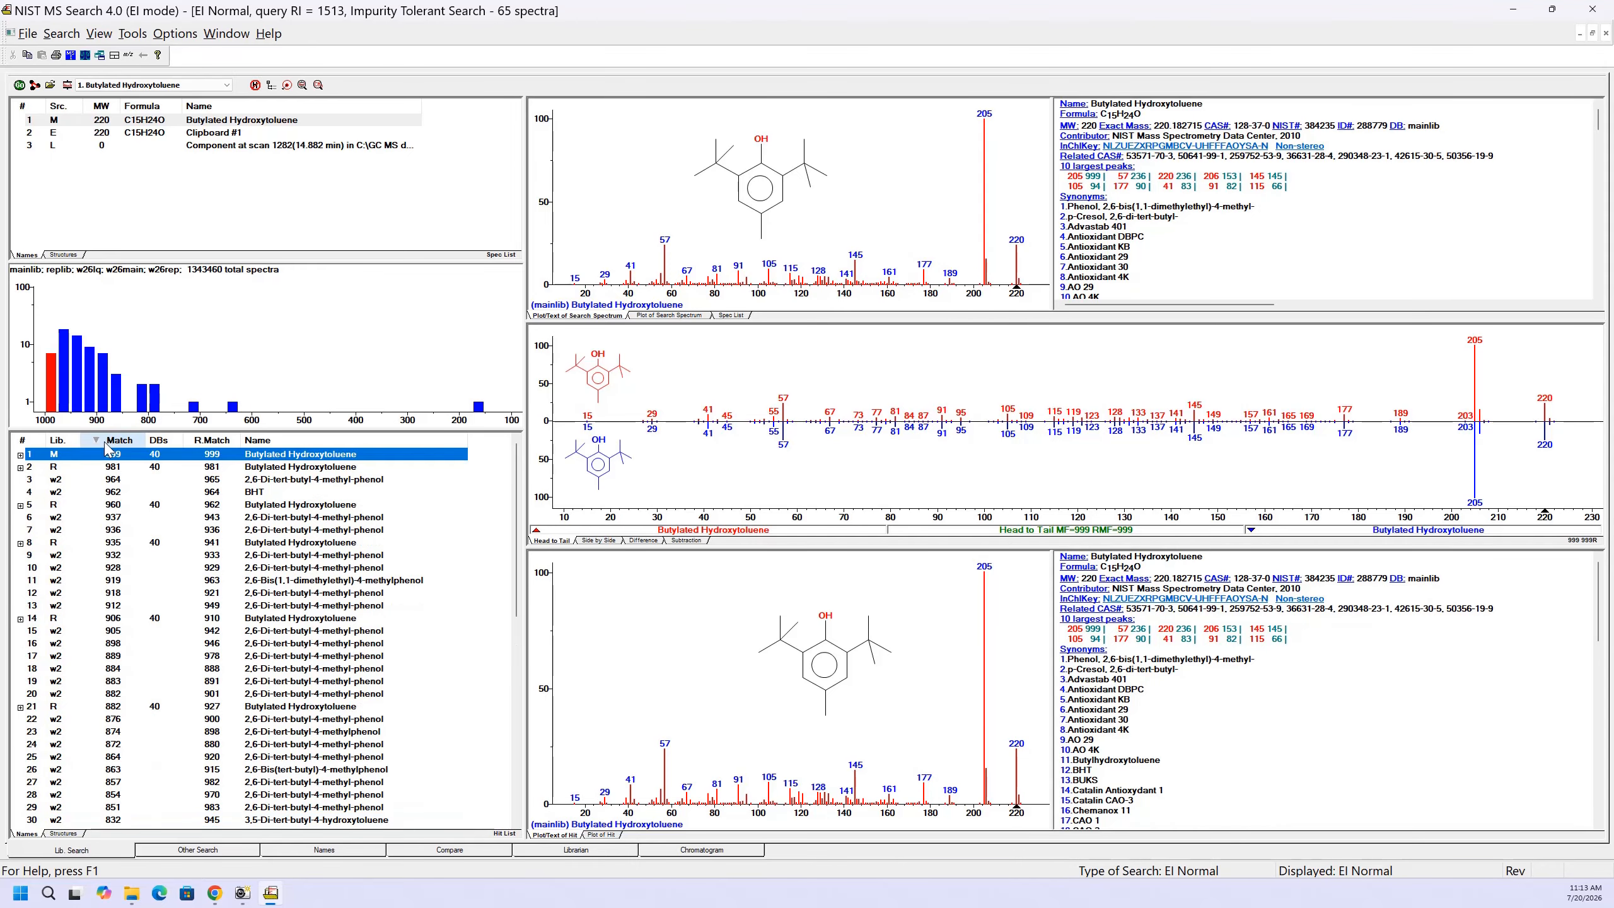
pyautogui.click(107, 442)
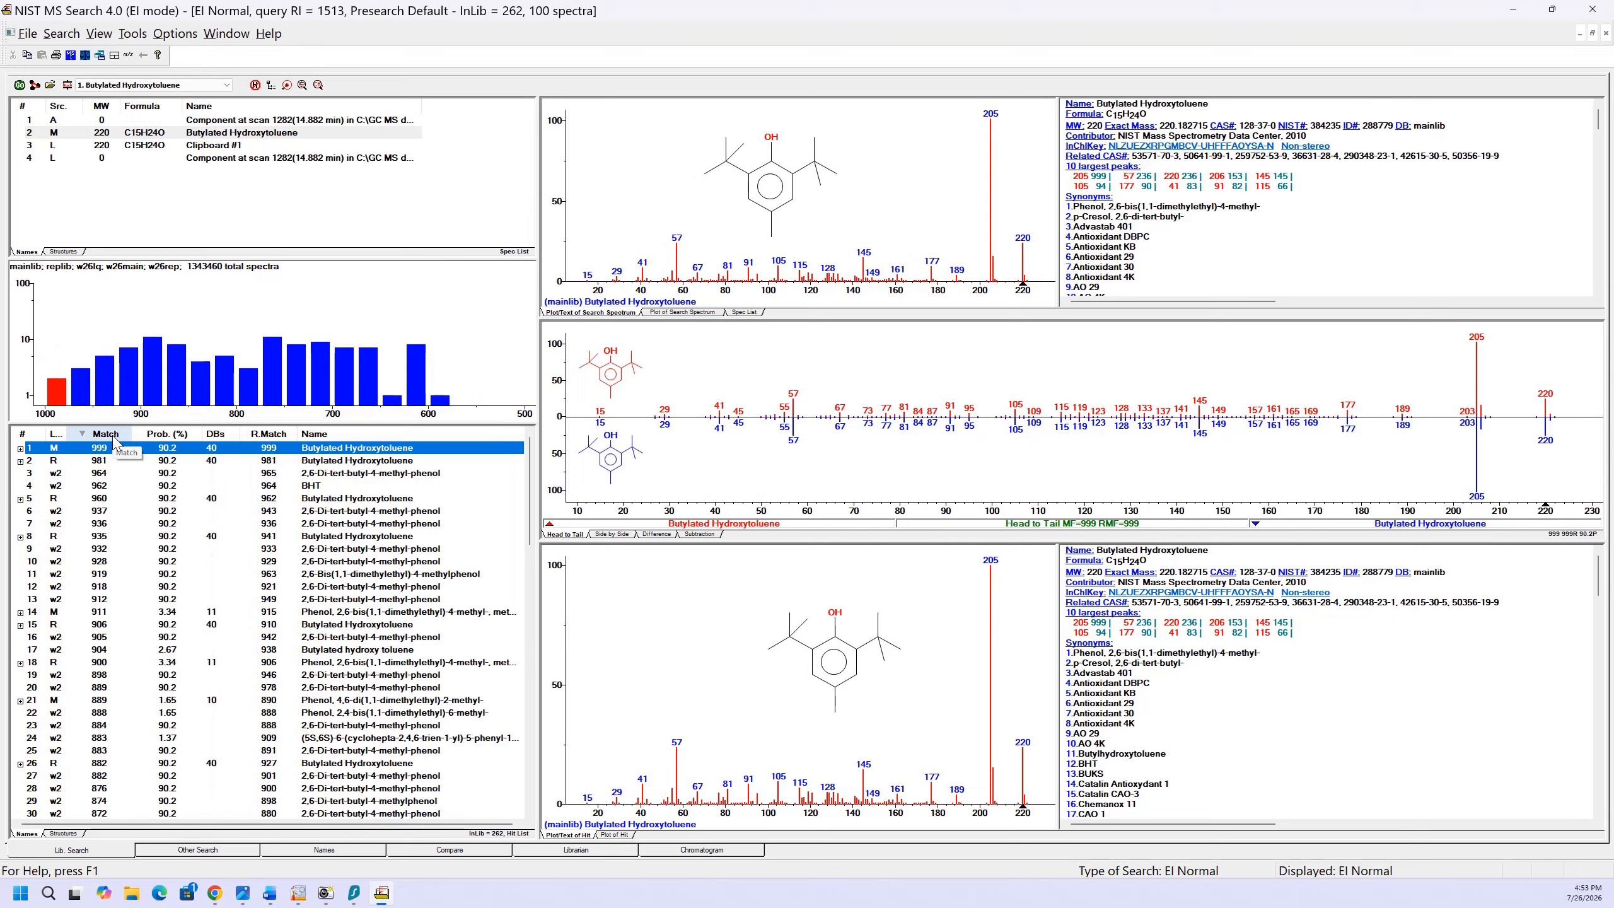
pyautogui.click(269, 435)
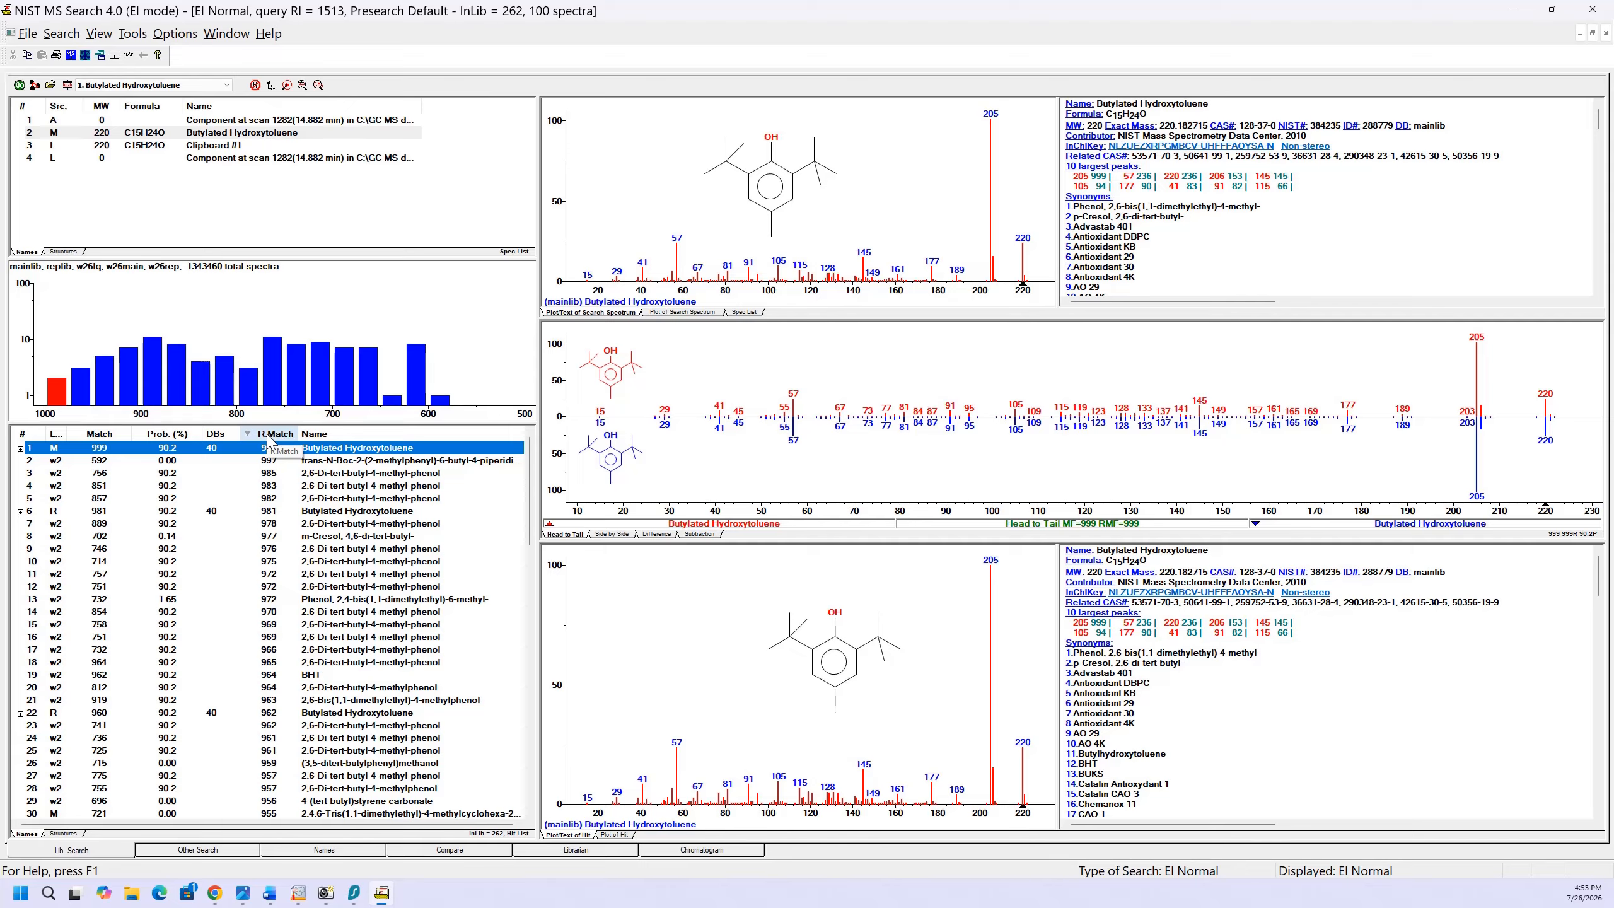
pyautogui.click(270, 438)
pyautogui.click(102, 435)
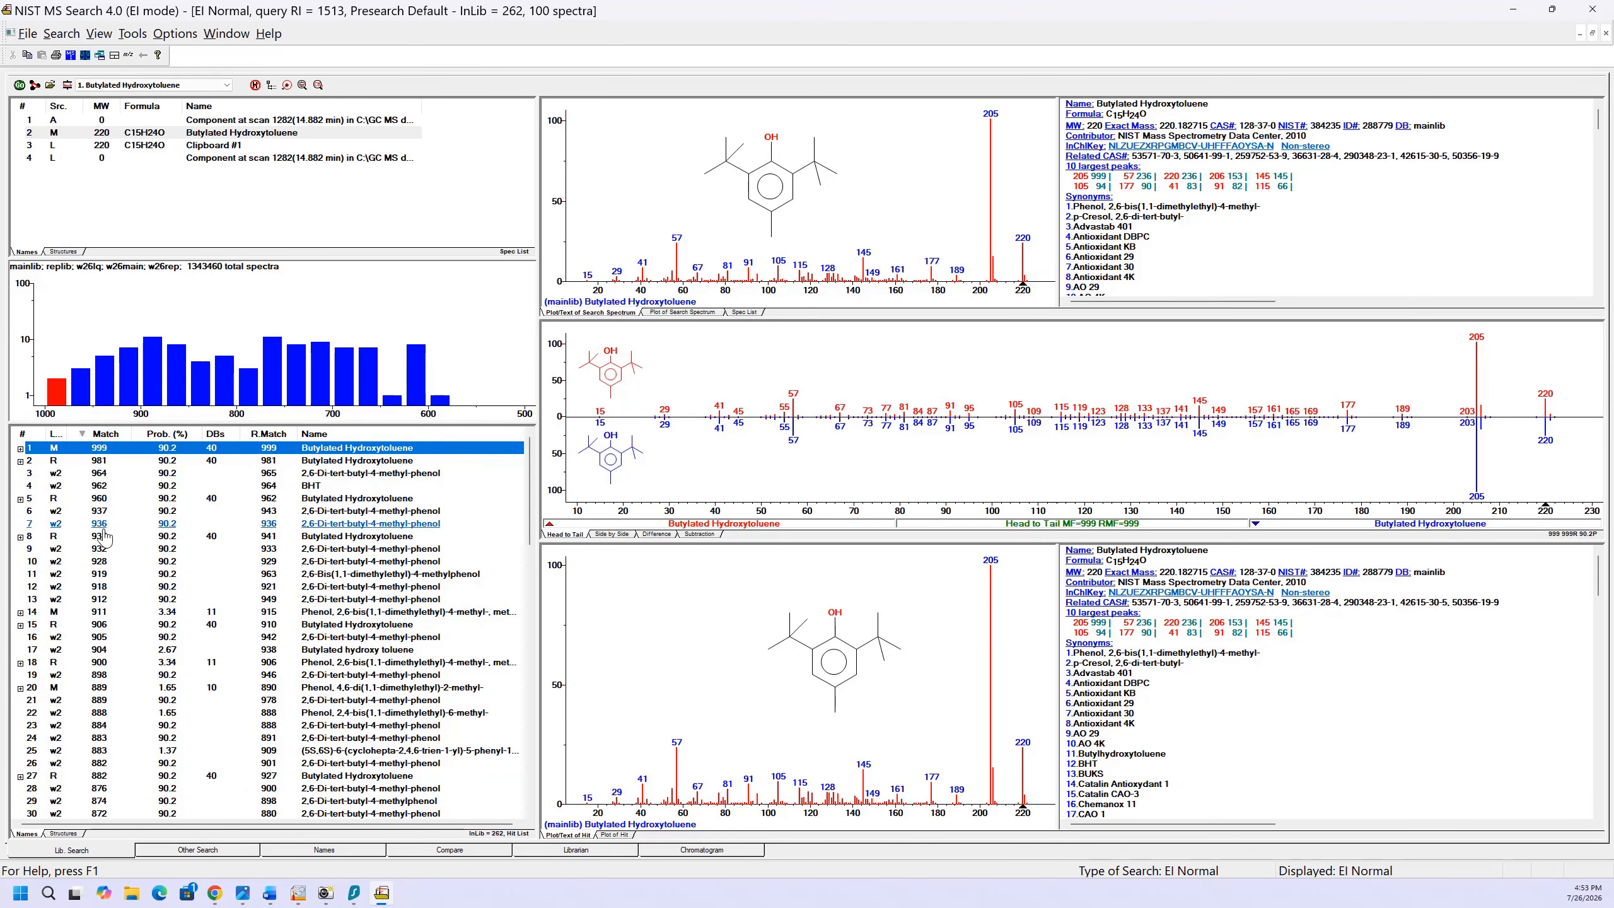
pyautogui.click(282, 437)
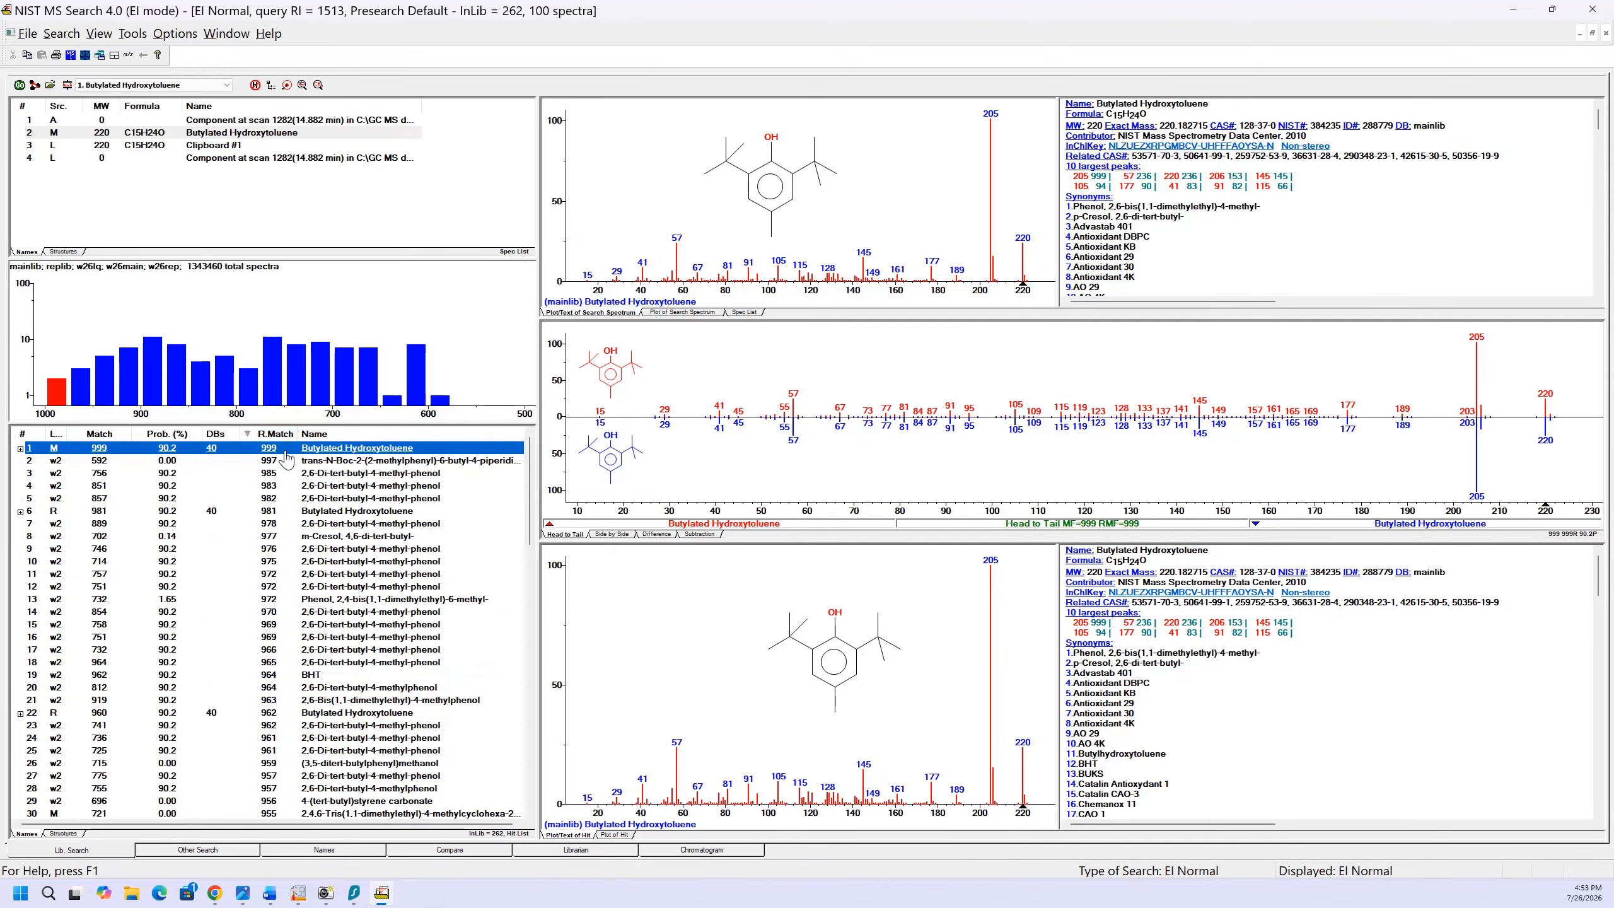
pyautogui.click(101, 438)
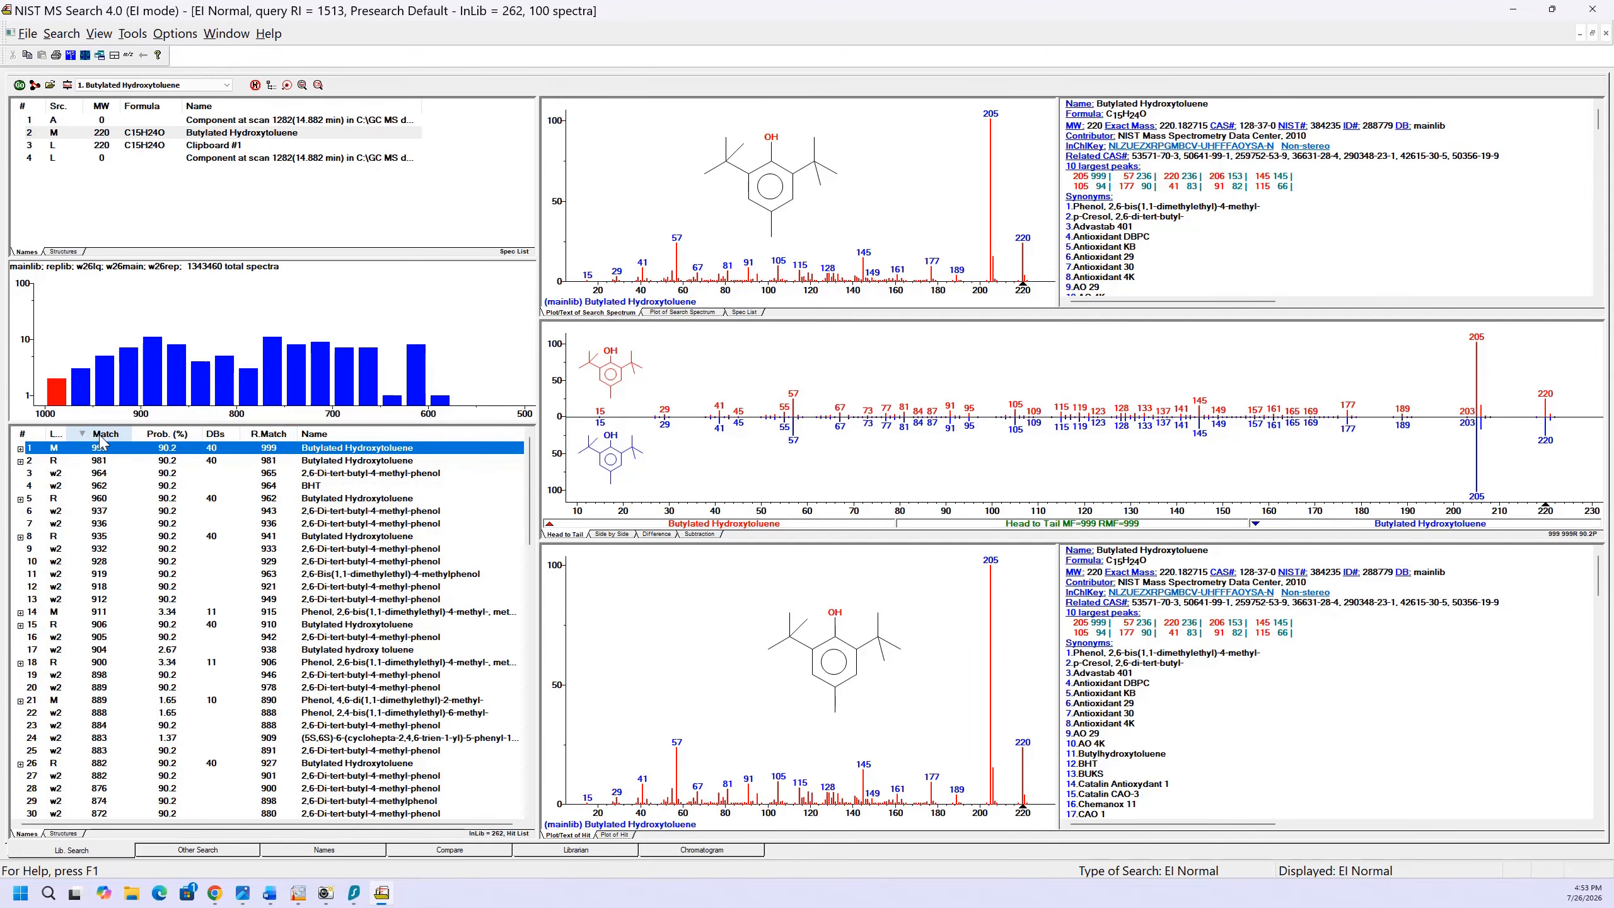
# Step: Try the Mass(Da) and Off presearch options and Impurity Tolerant Search (Rev-Dot), and restore Default presearch with Full Spectrum Search (Score)
pyautogui.click(68, 85)
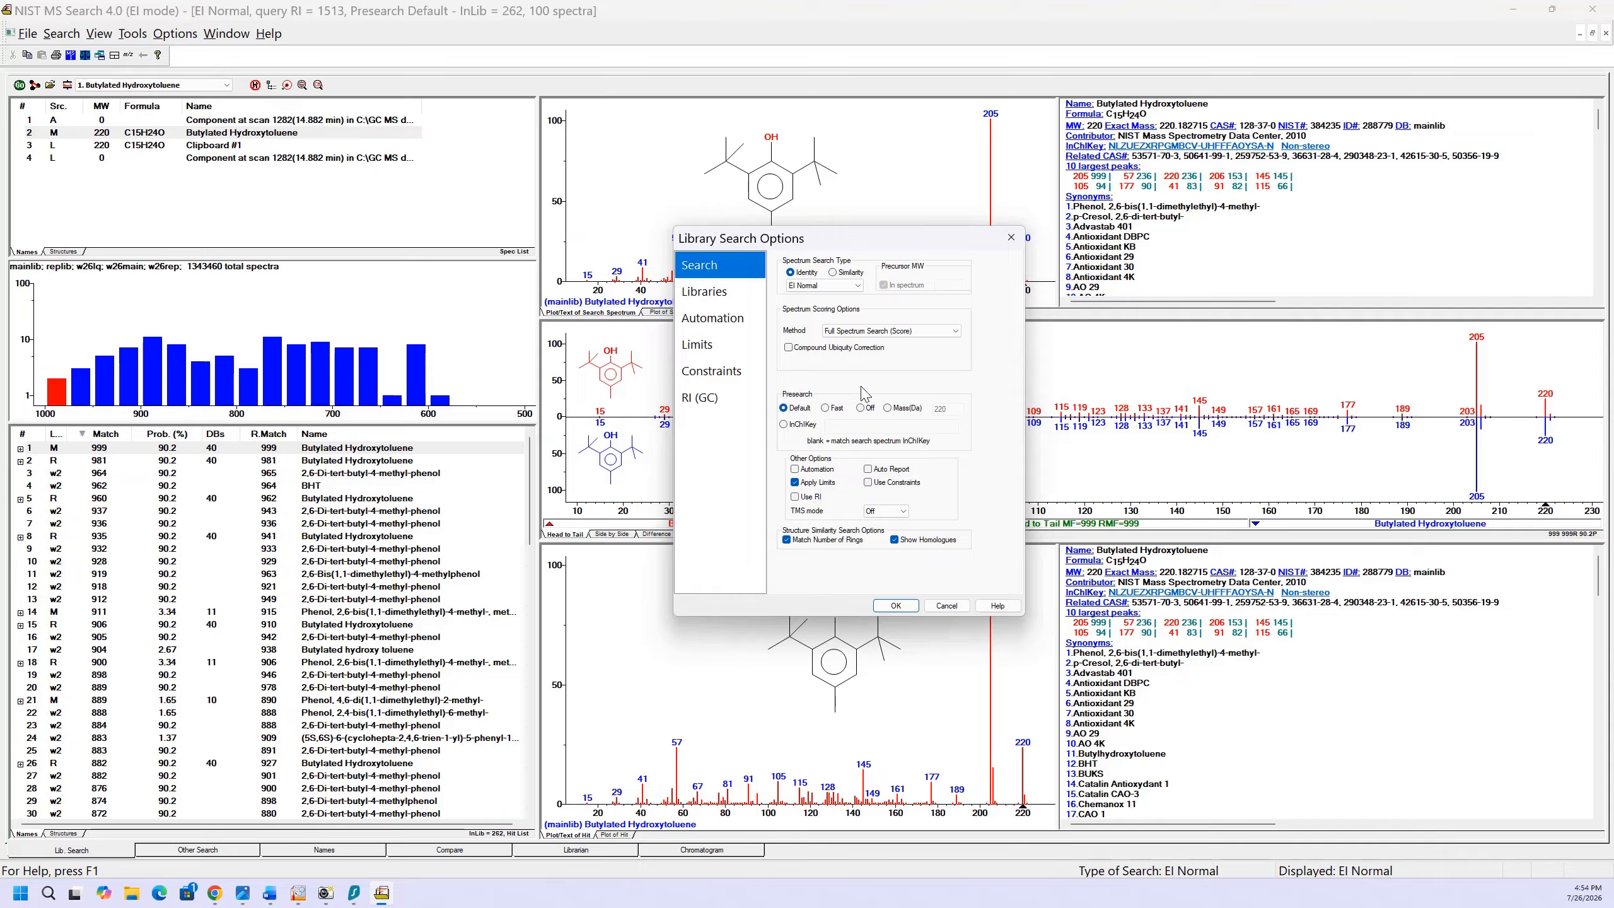
pyautogui.click(888, 407)
pyautogui.click(860, 408)
pyautogui.click(952, 333)
pyautogui.click(862, 347)
pyautogui.click(785, 409)
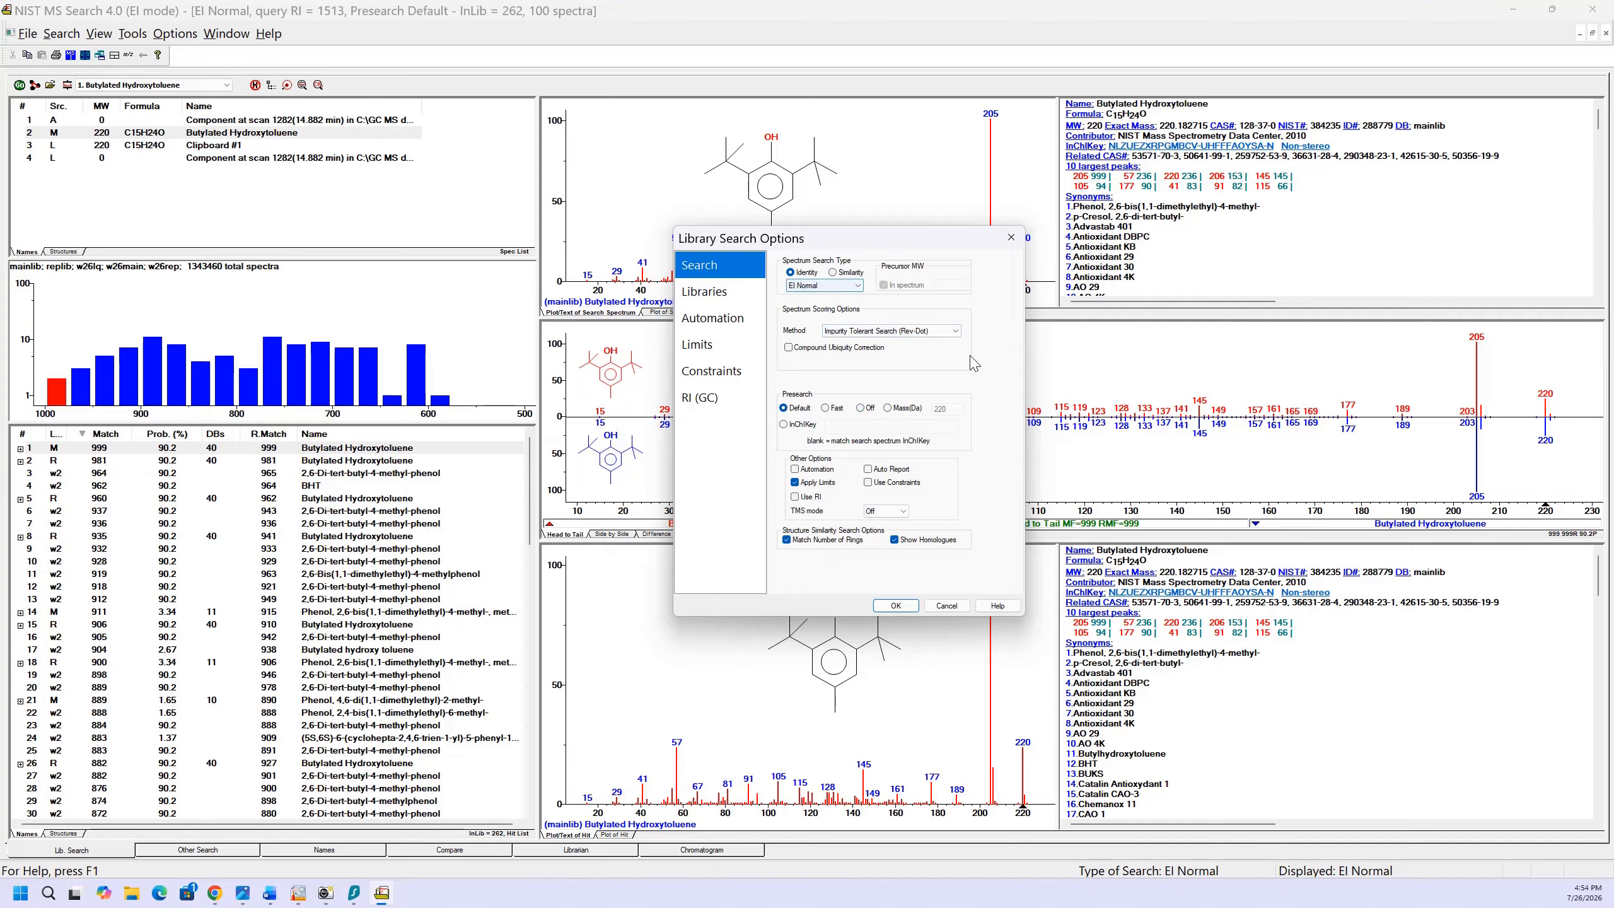
pyautogui.click(953, 330)
pyautogui.click(896, 349)
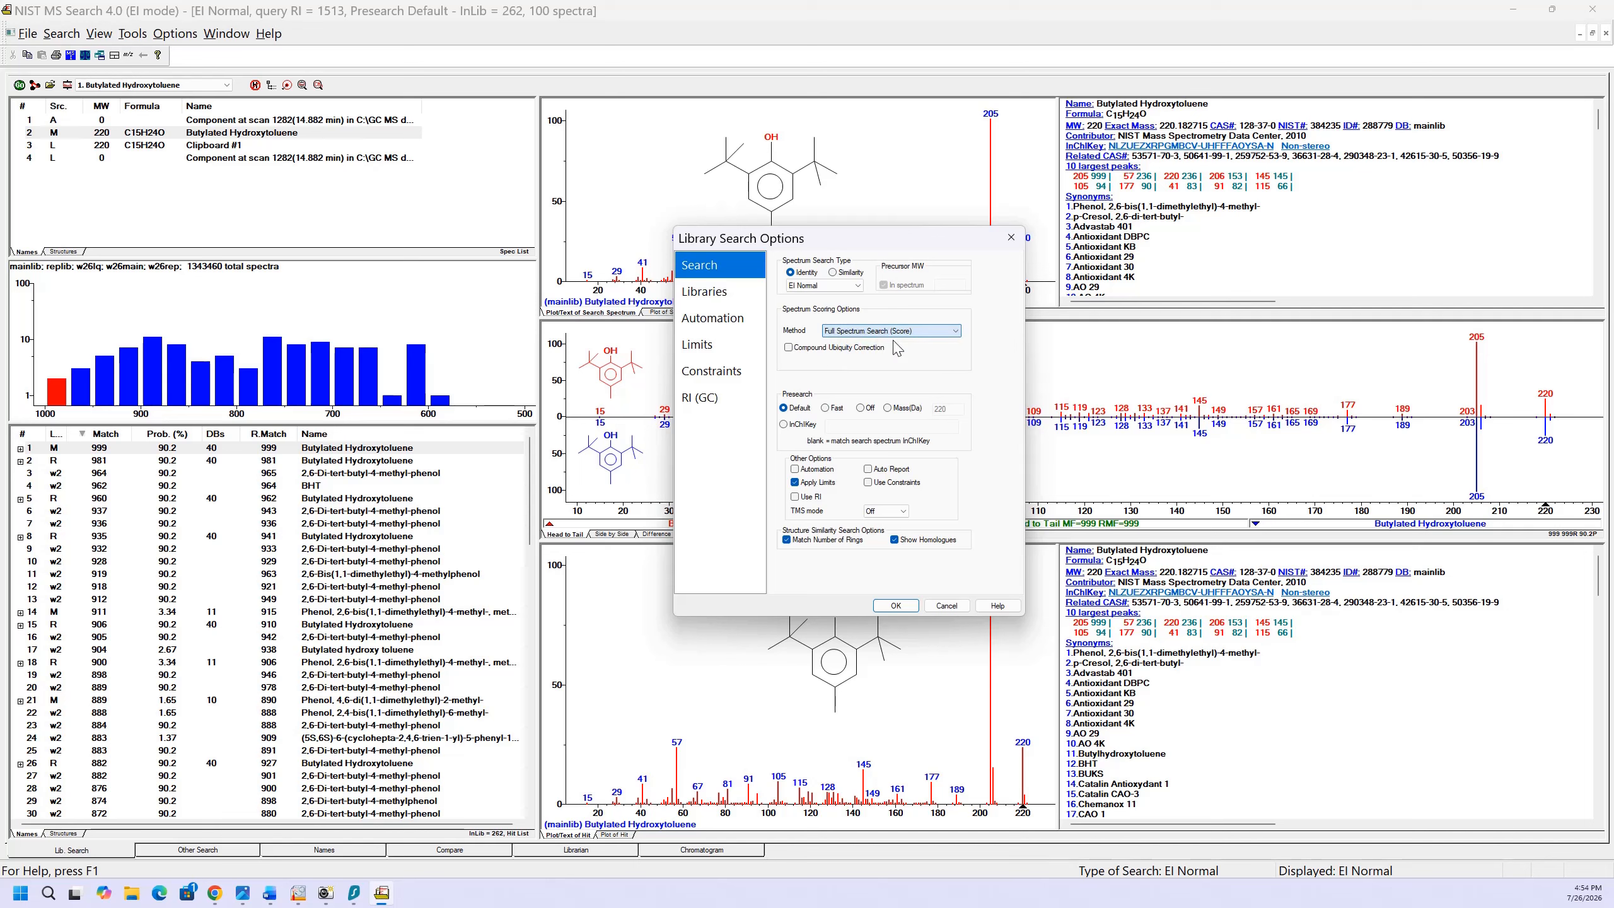
pyautogui.click(763, 396)
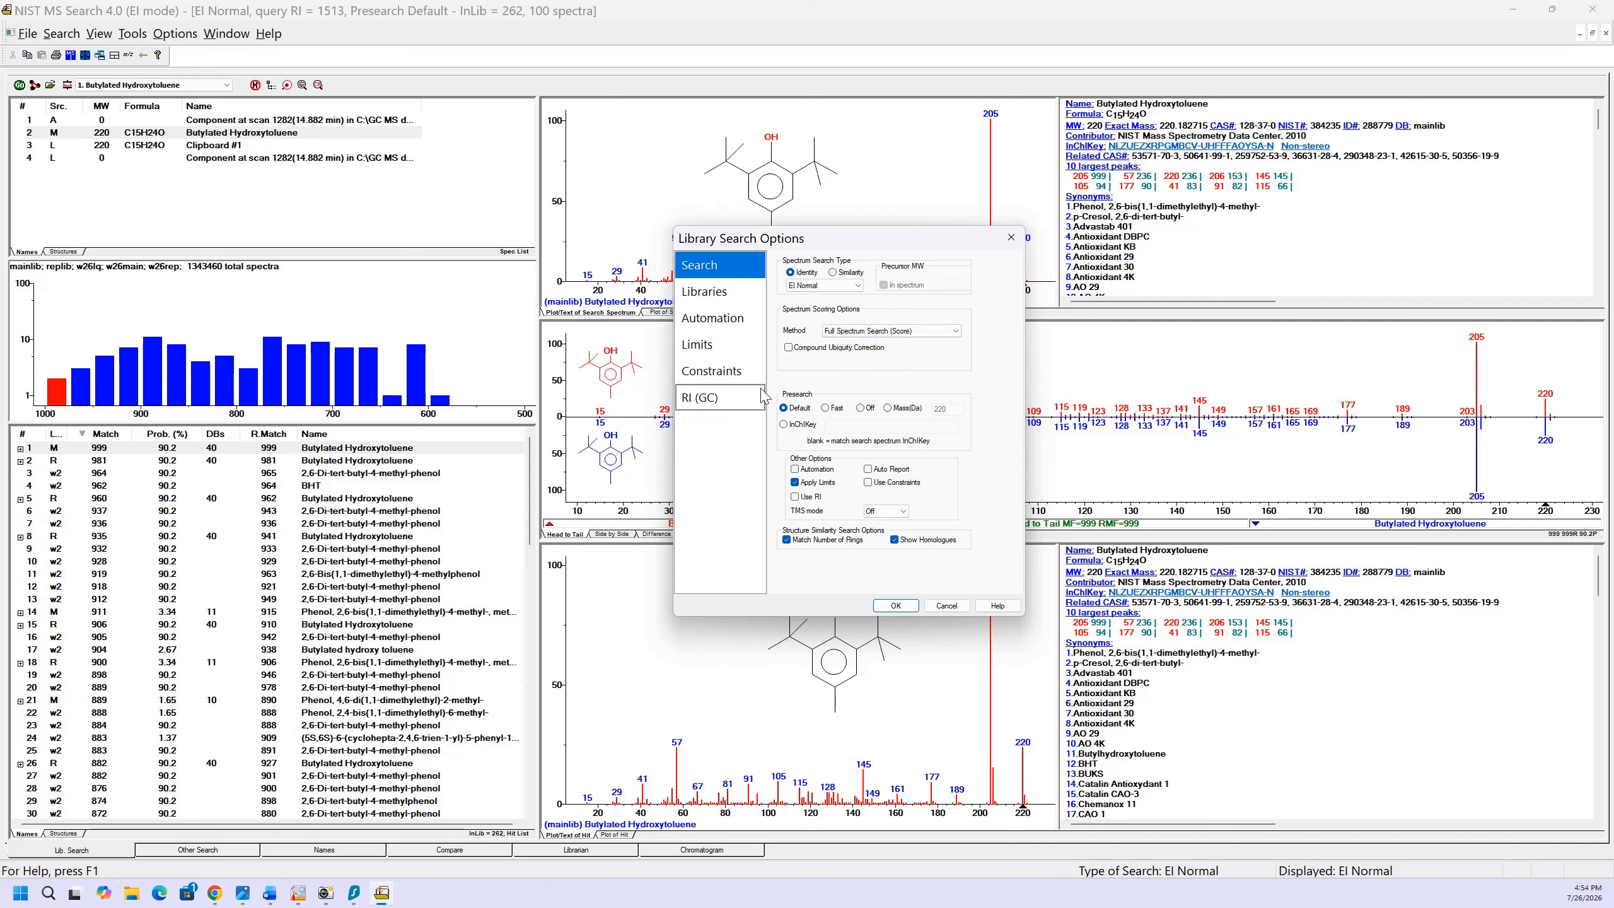
pyautogui.click(902, 607)
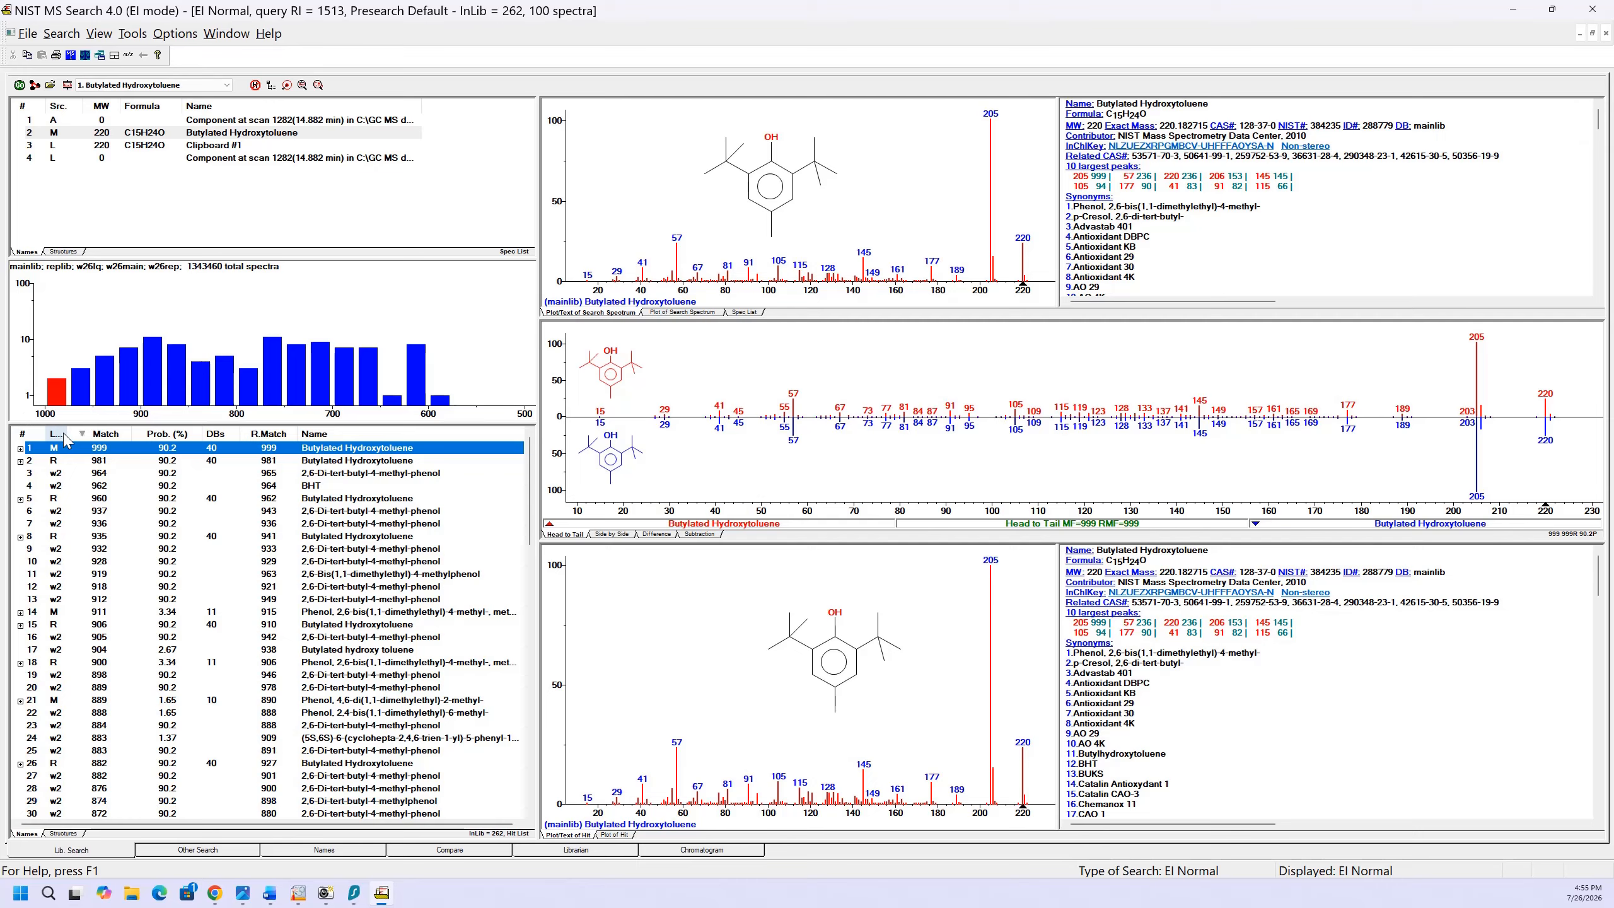
# Step: Widen the hit list's Lib. column and turn off Short Library Name for the Spec List
pyautogui.moveTo(64, 434); pyautogui.dragTo(66, 433)
pyautogui.moveTo(80, 434); pyautogui.dragTo(82, 435)
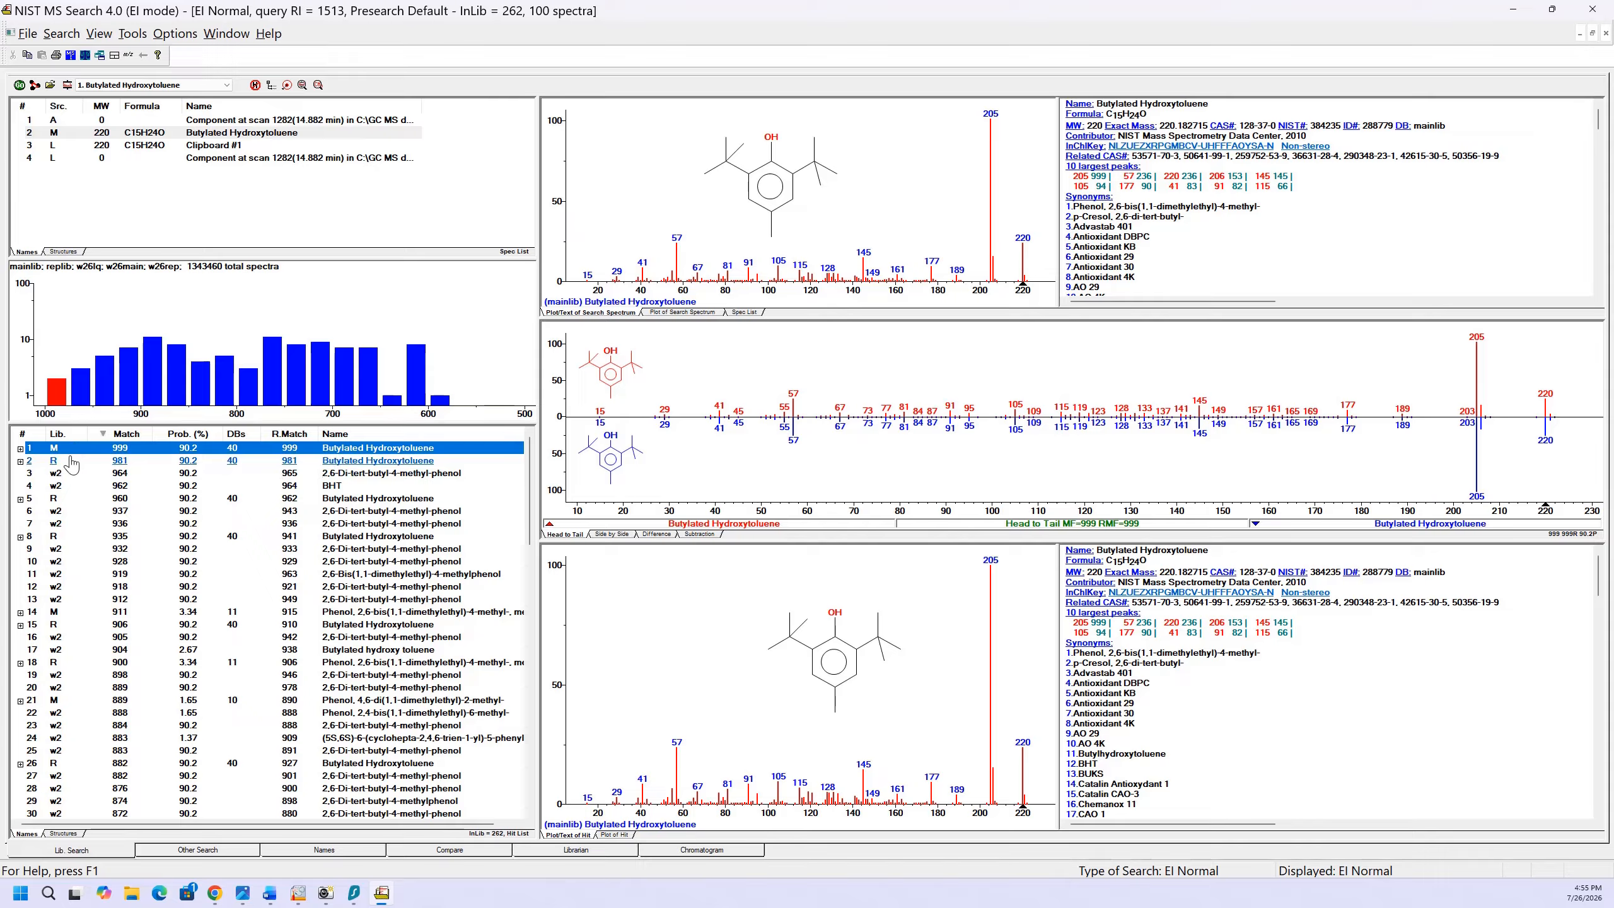
pyautogui.rightClick(353, 501)
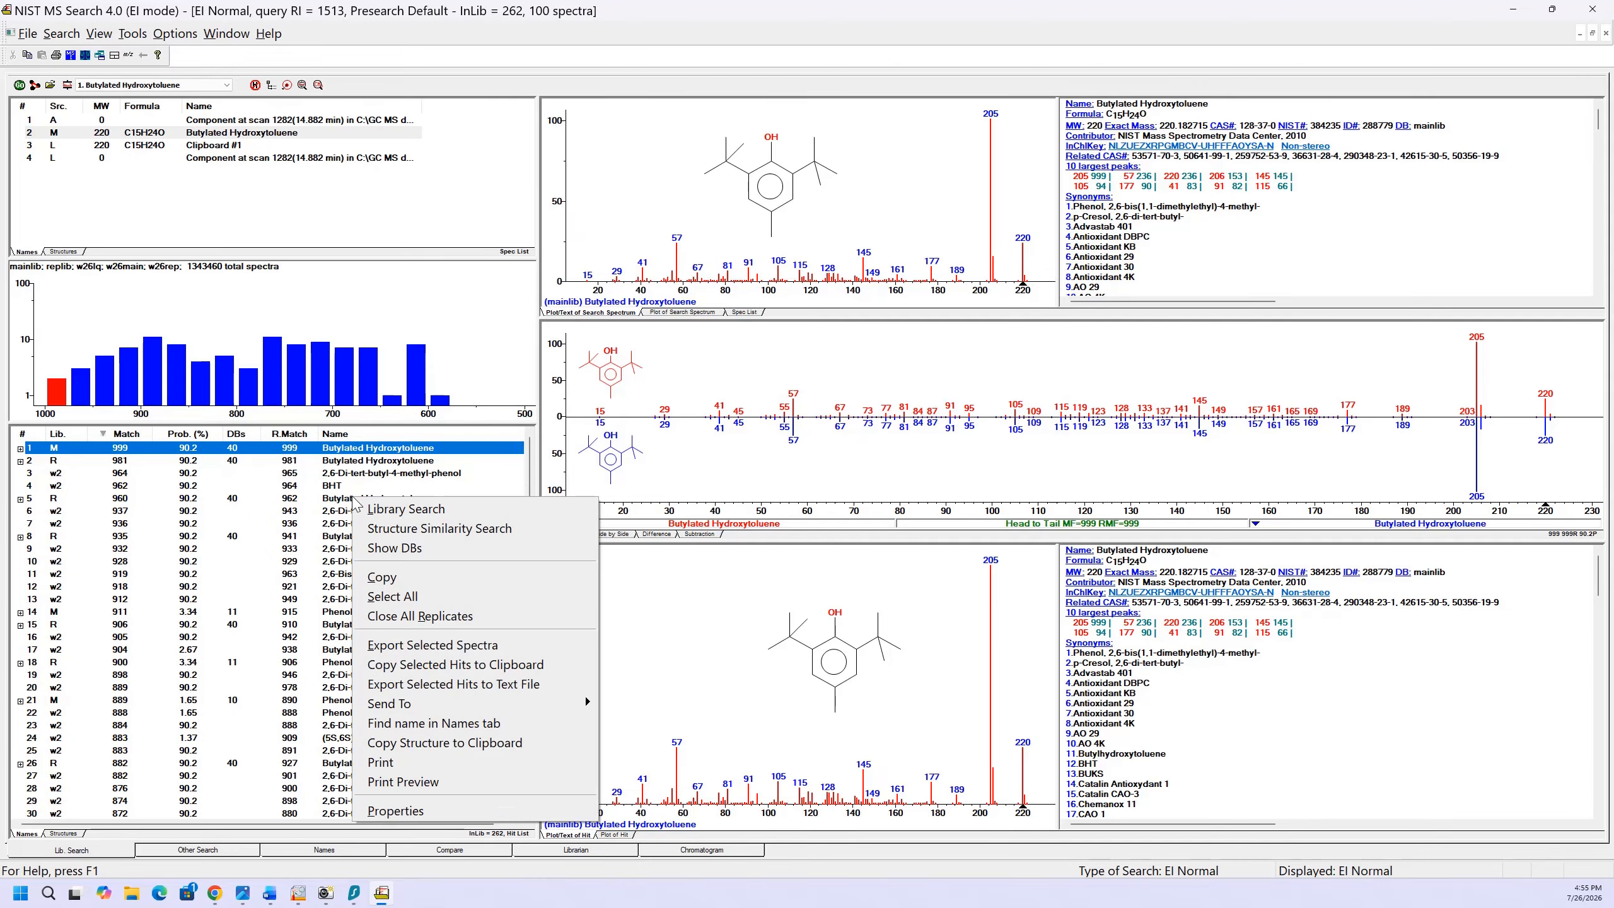
pyautogui.click(394, 811)
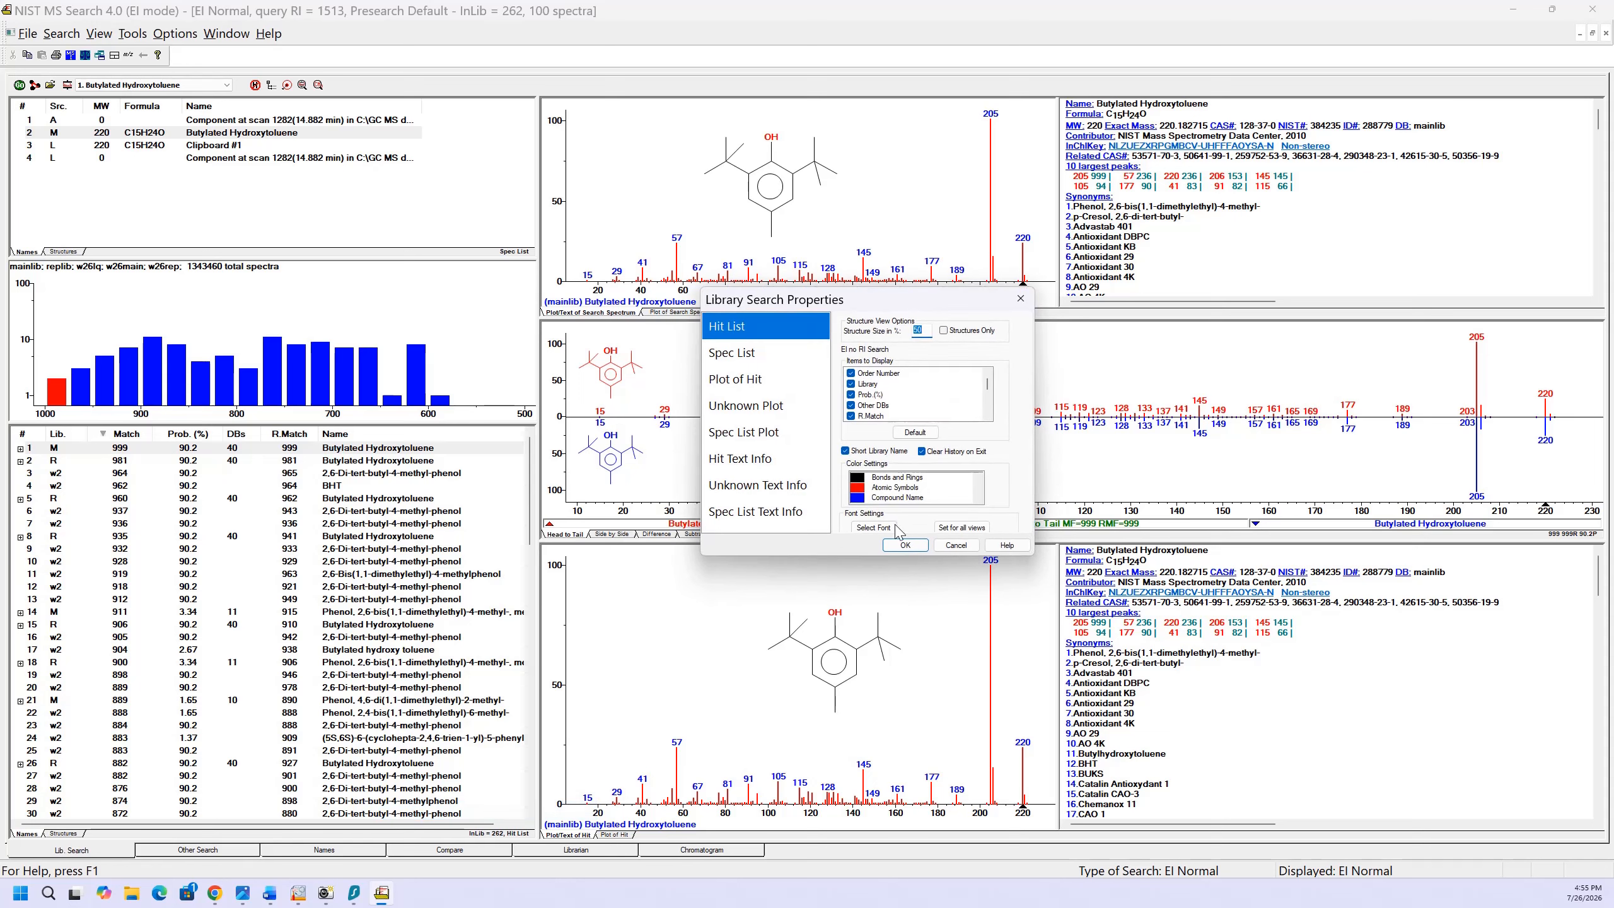
pyautogui.click(751, 355)
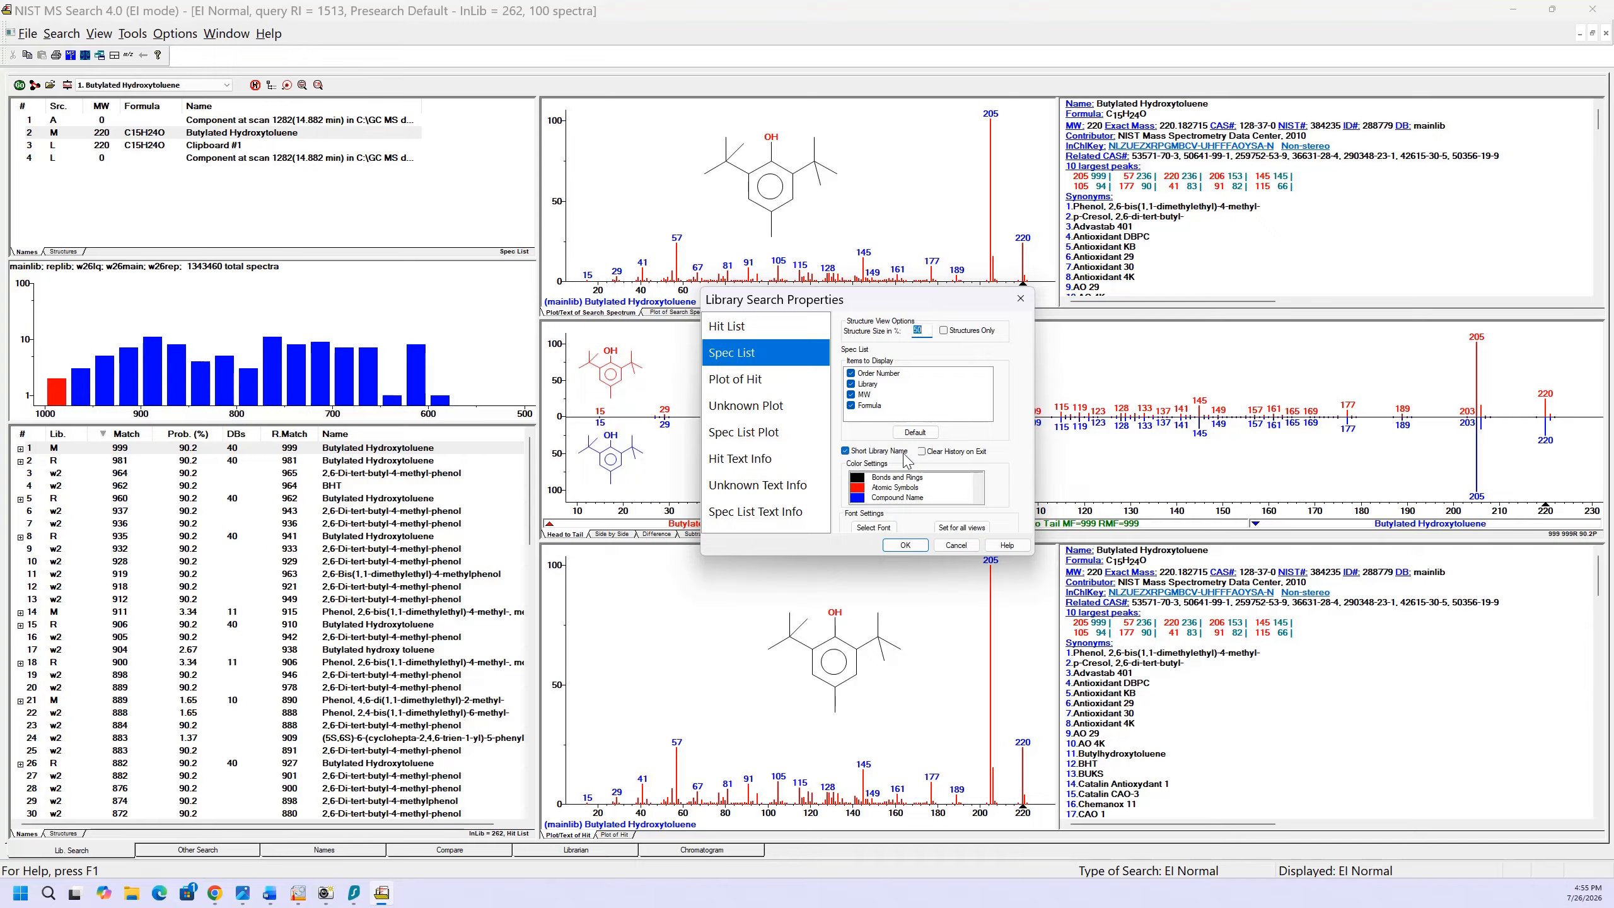
pyautogui.click(846, 452)
pyautogui.click(743, 379)
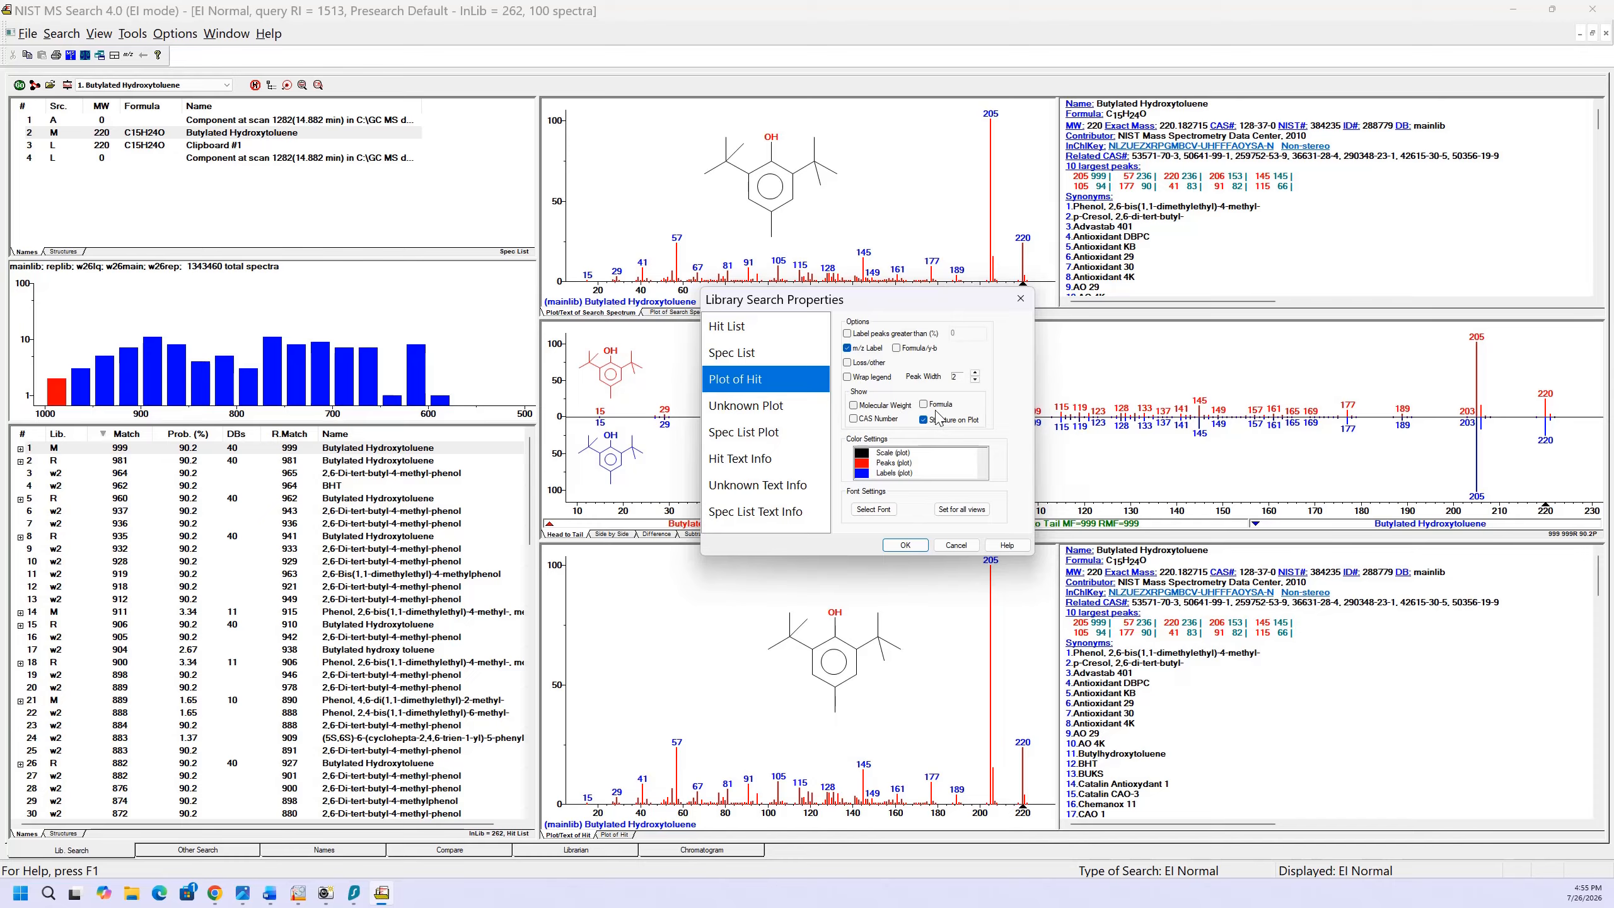
pyautogui.click(907, 548)
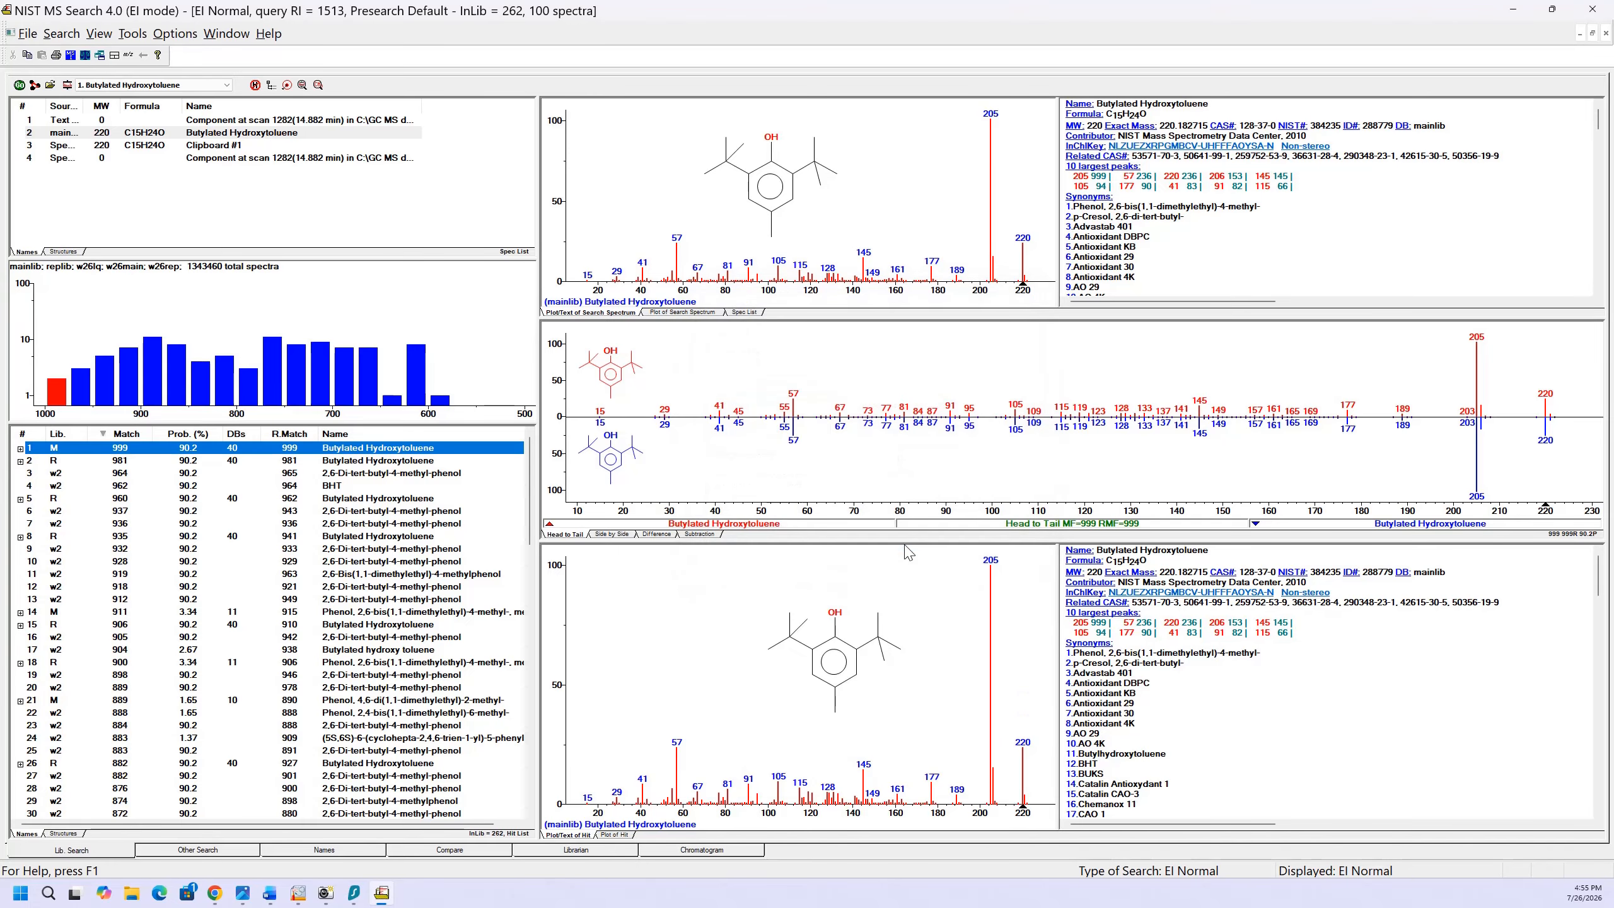
# Step: Widen the hit list's Lib. column further and sort the hits by library
pyautogui.click(92, 450)
pyautogui.moveTo(87, 439)
pyautogui.mouseDown()
pyautogui.moveTo(56, 439)
pyautogui.moveTo(99, 439)
pyautogui.mouseUp()
pyautogui.click(67, 443)
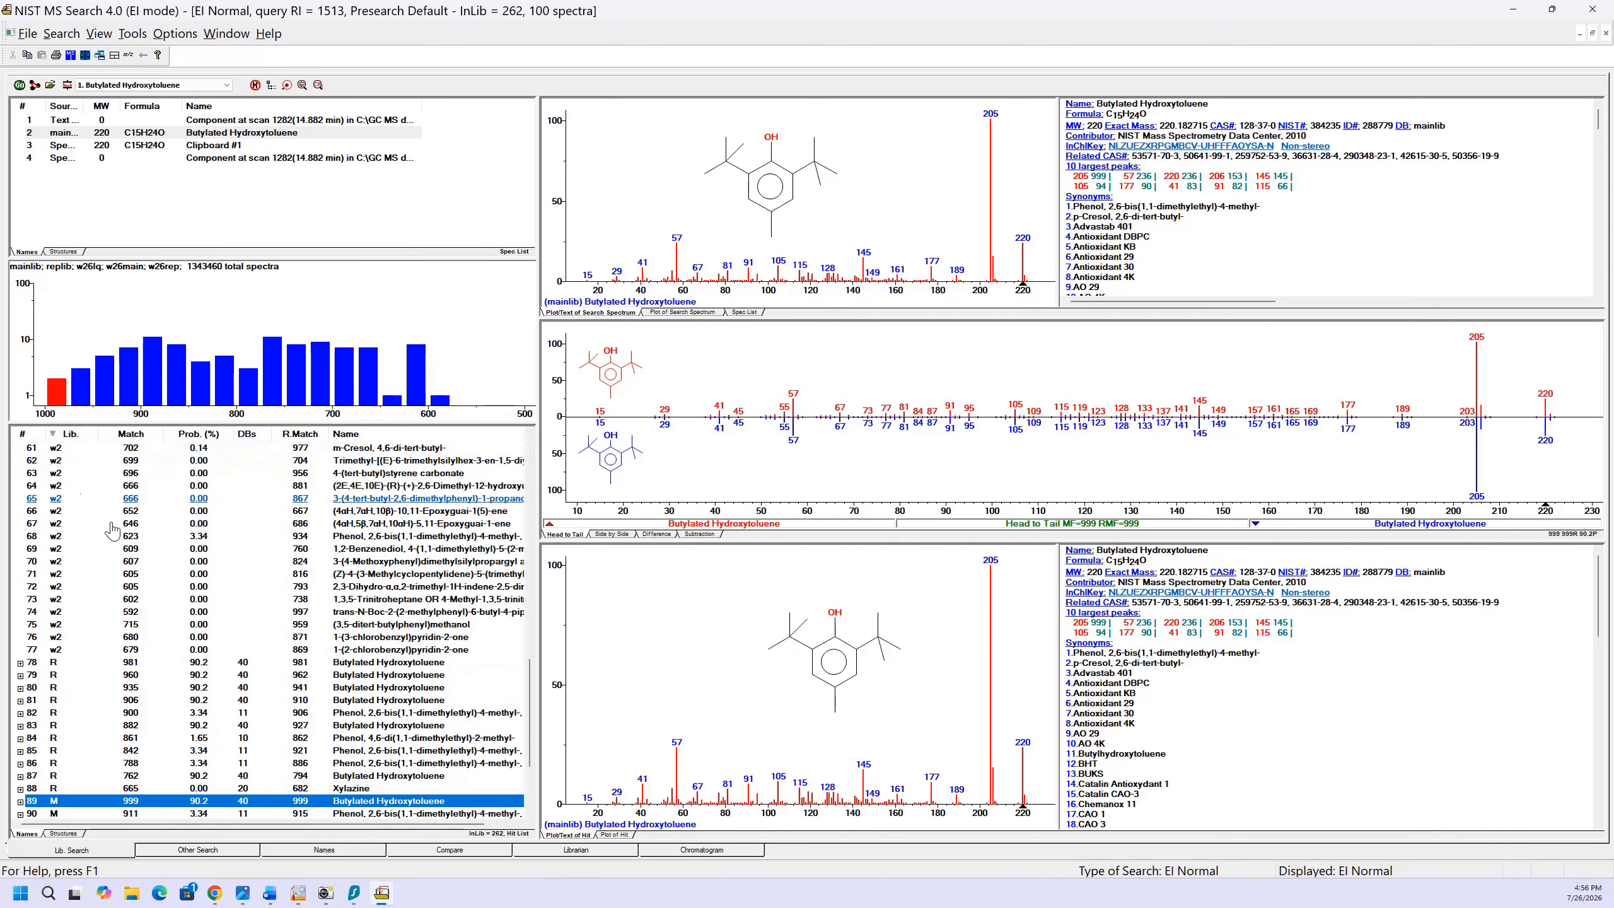
# Step: Turn off Short Library Name for the Hit List and adjust the width of its Library column
pyautogui.rightClick(190, 512)
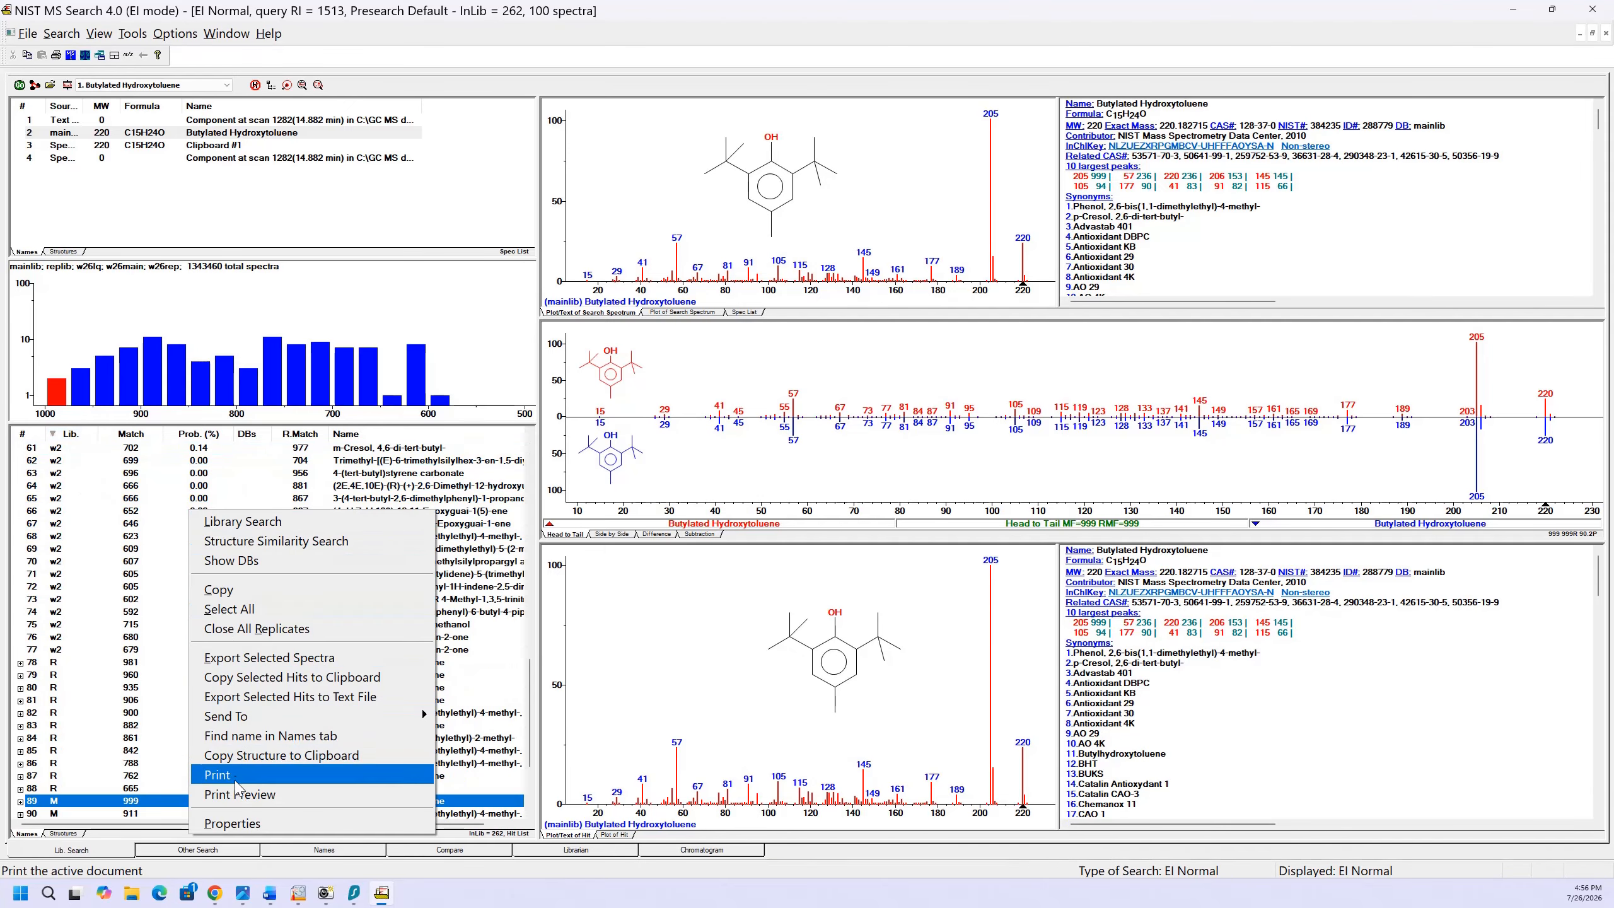
pyautogui.click(237, 822)
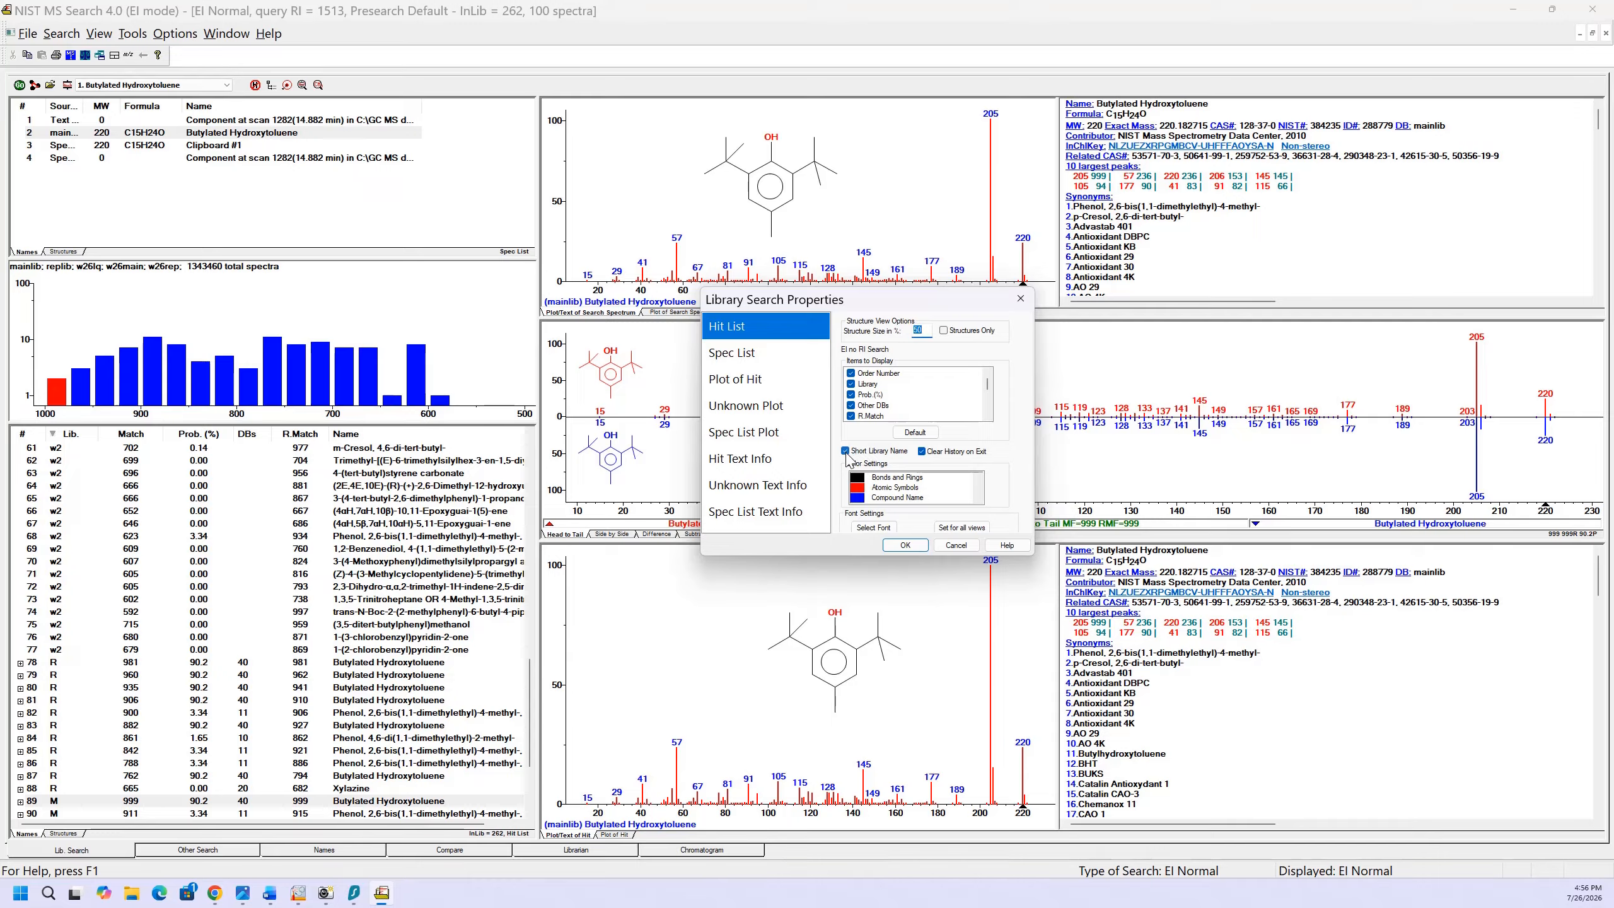
pyautogui.click(845, 453)
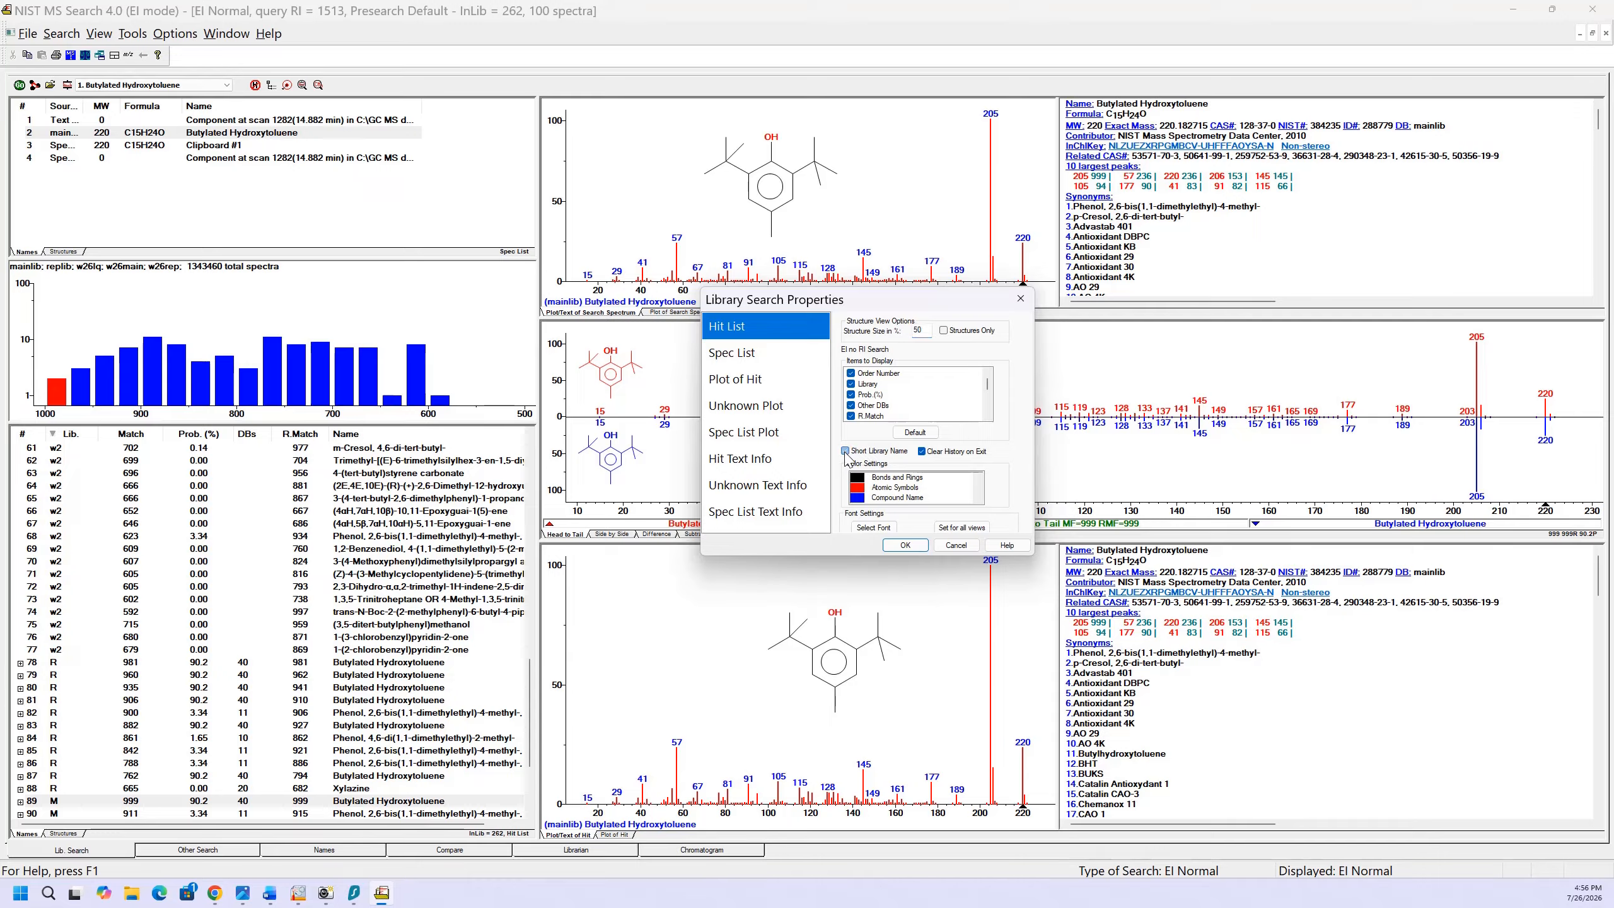
pyautogui.click(905, 545)
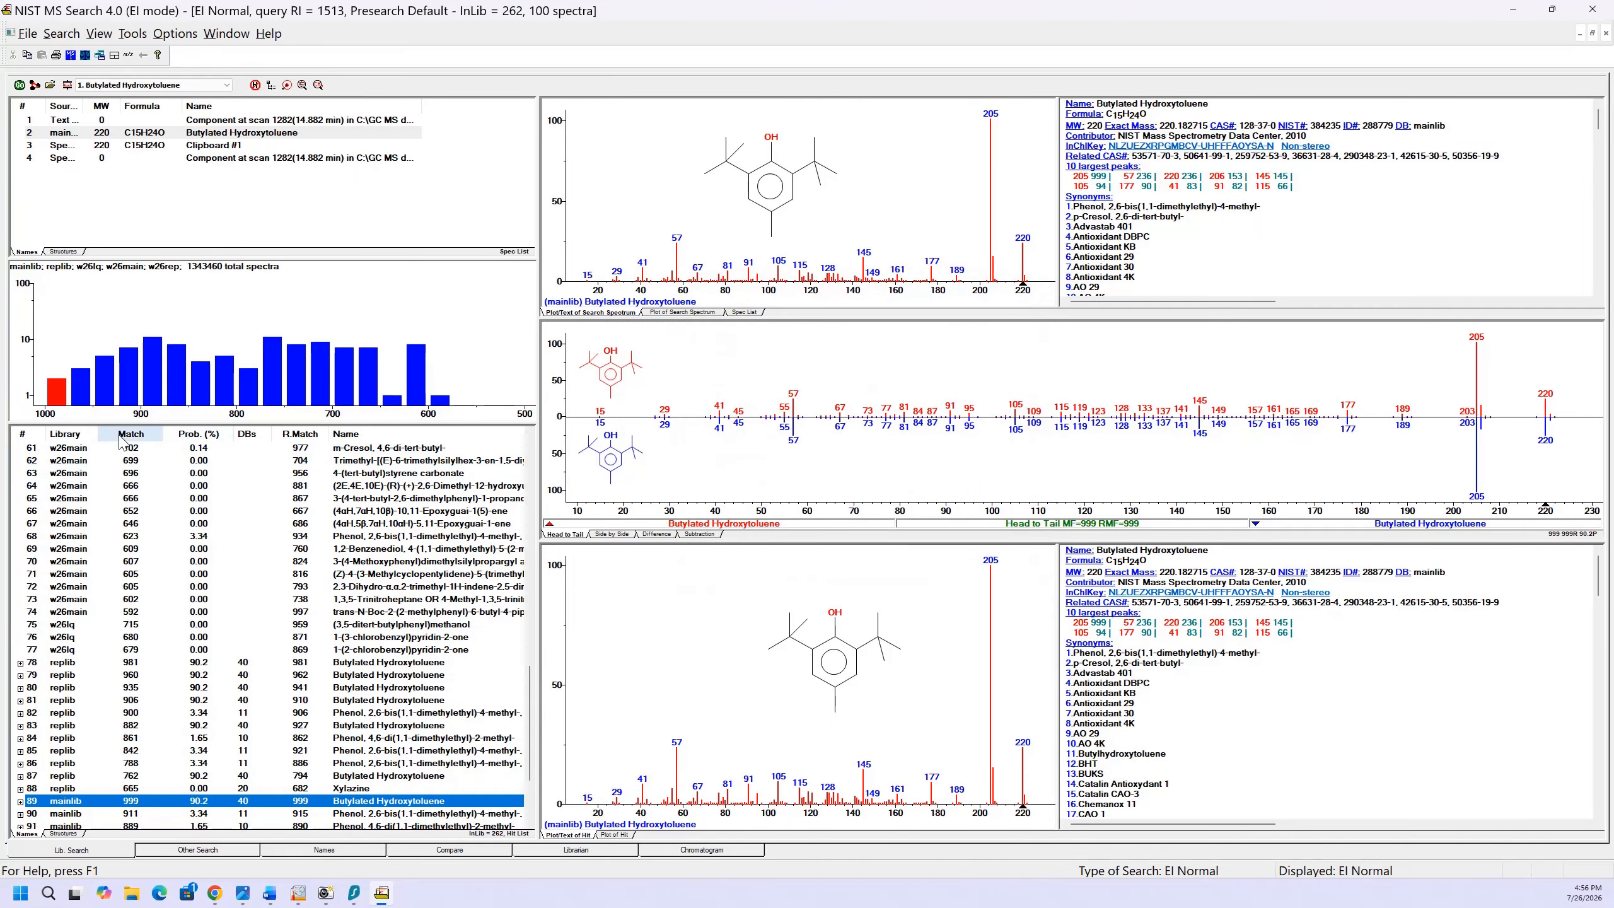
pyautogui.moveTo(98, 433); pyautogui.dragTo(103, 435)
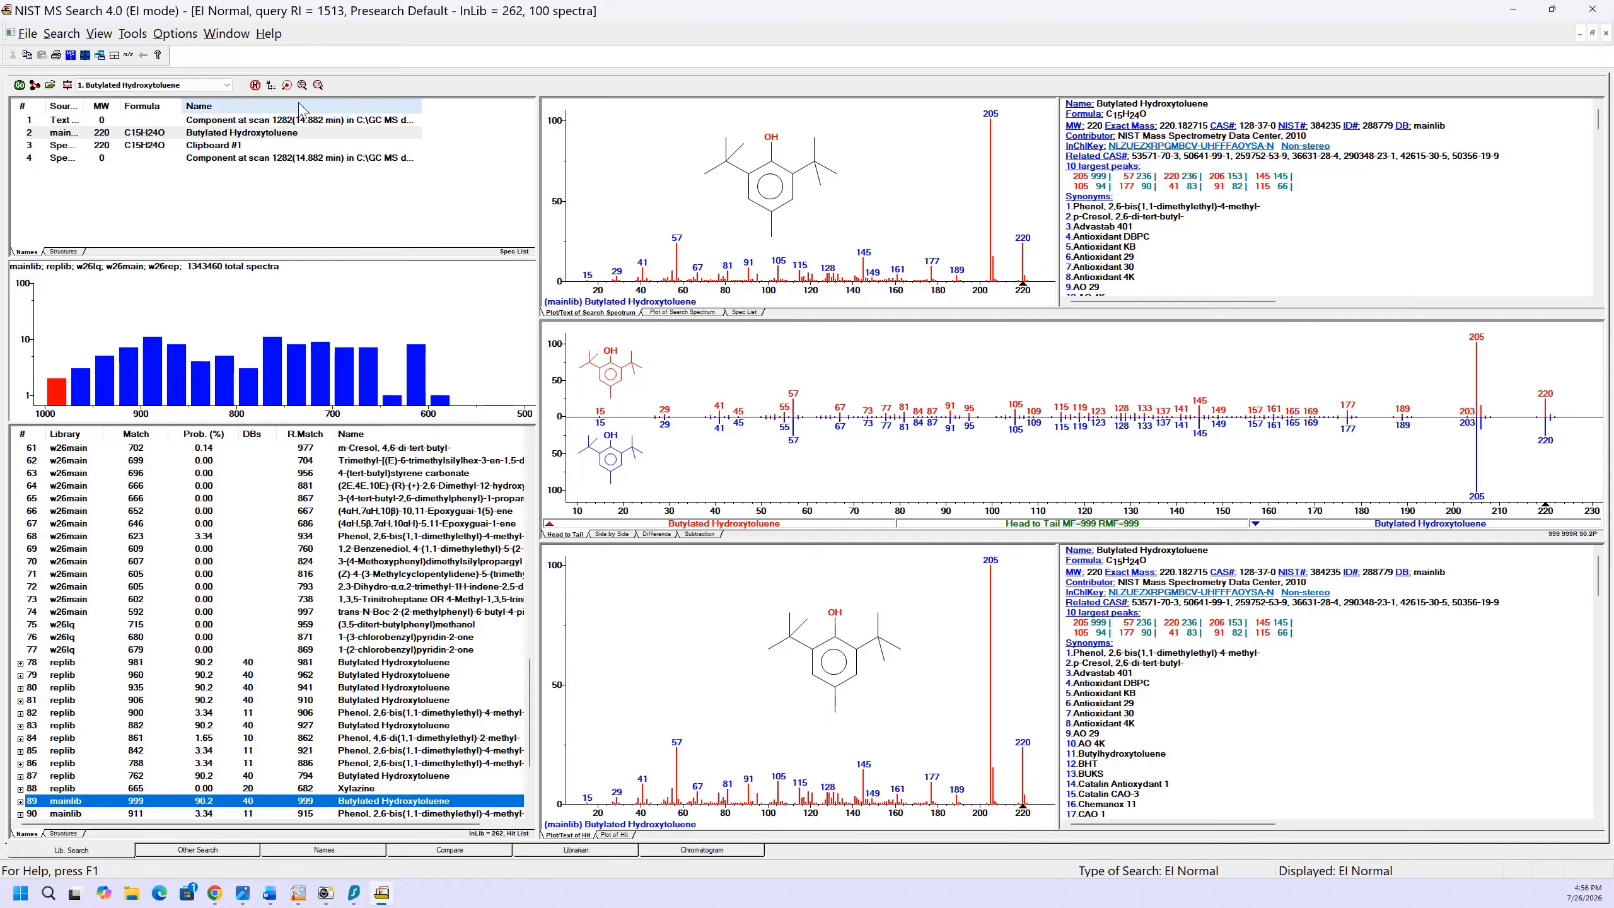
# Step: View the search history list of previously searched spectra and close it
pyautogui.click(254, 85)
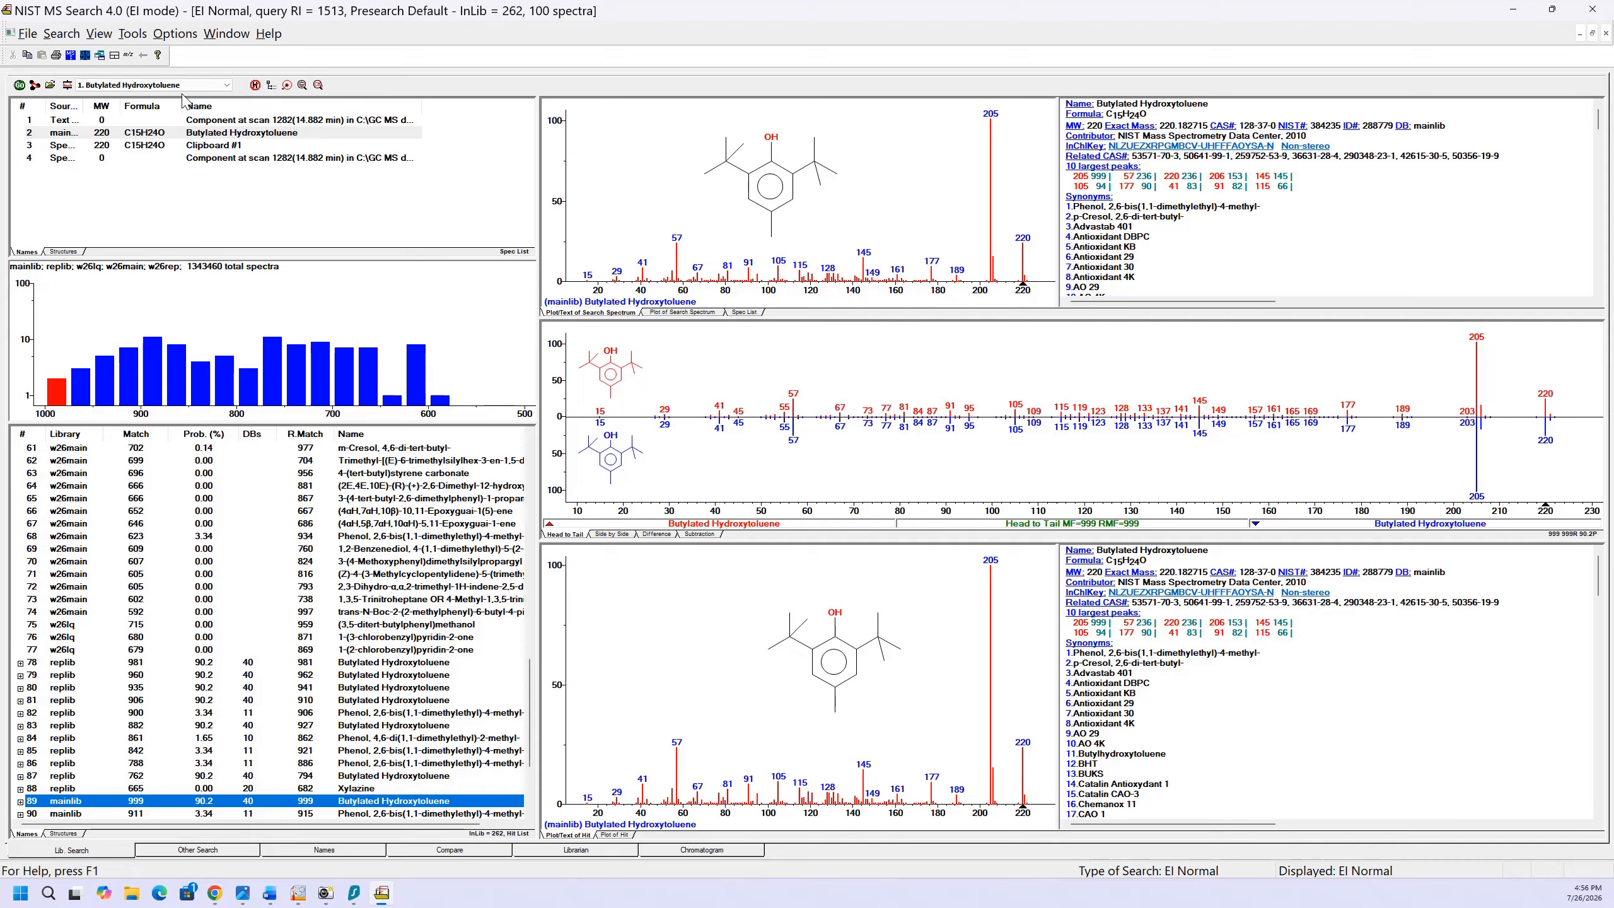
pyautogui.click(226, 85)
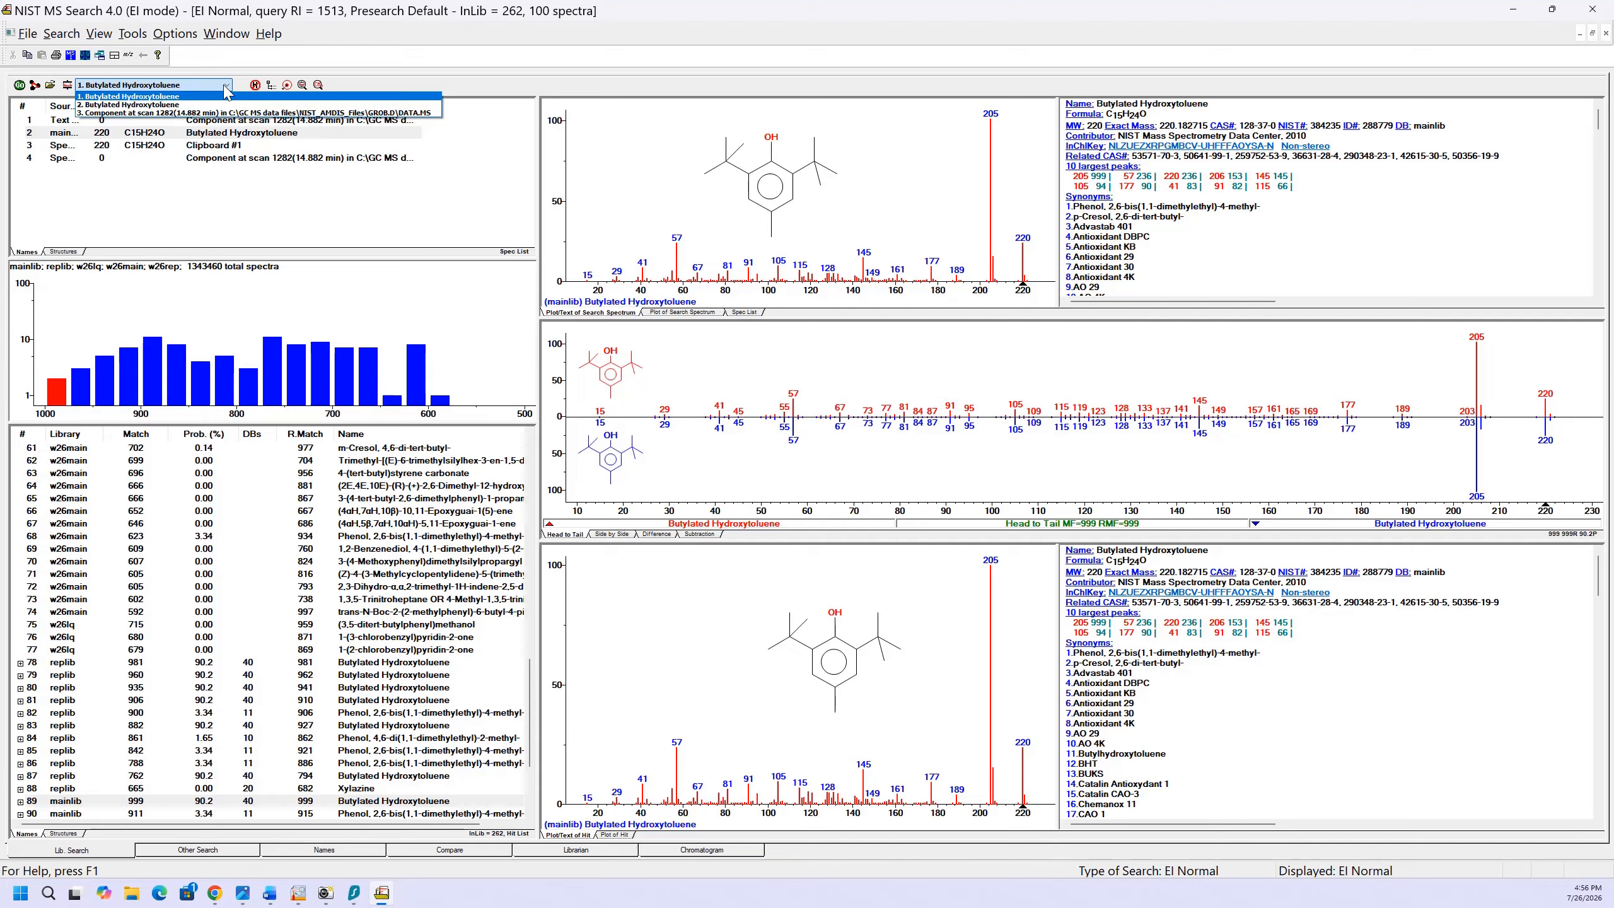
pyautogui.click(226, 86)
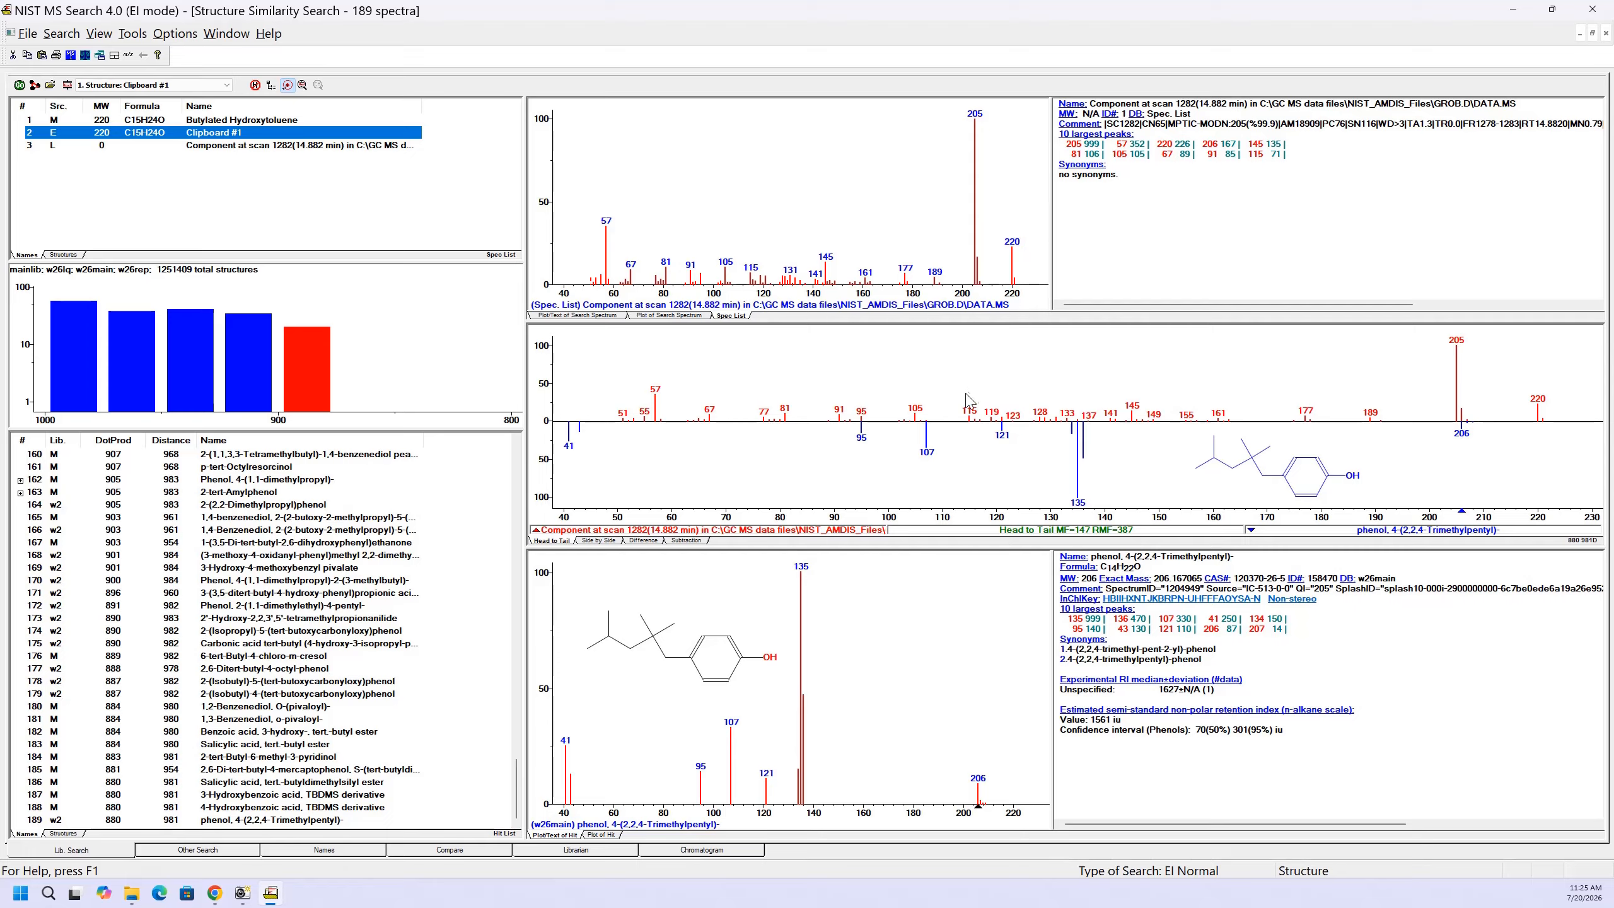
# Step: Open the Spectrum or Structure Search choices for the included libraries in the library search options
pyautogui.click(68, 88)
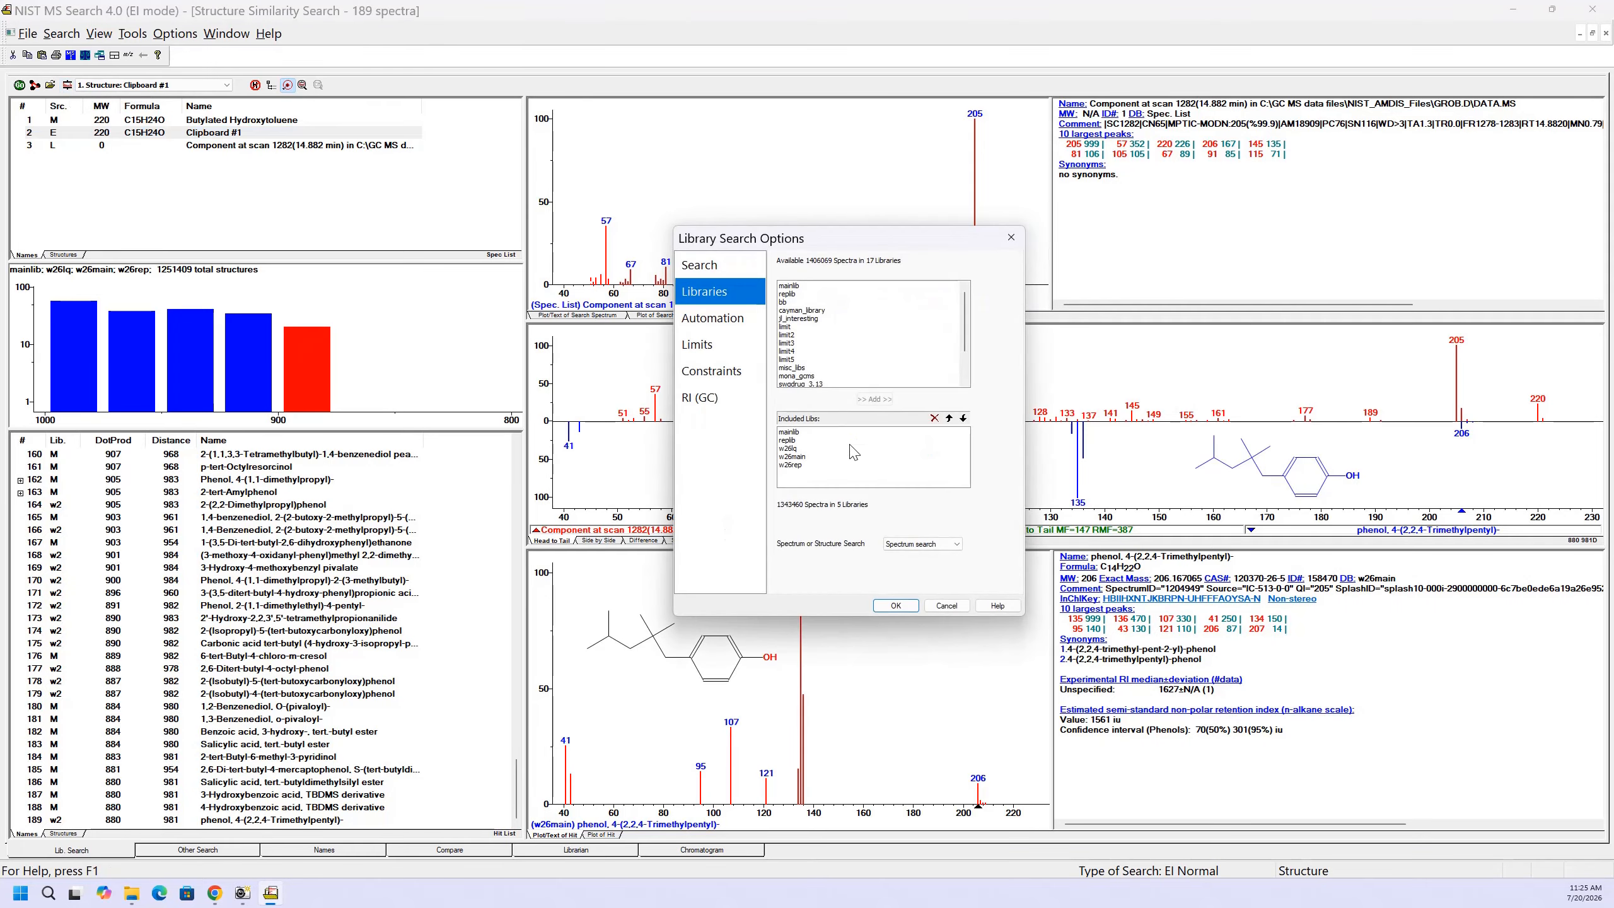
pyautogui.click(945, 547)
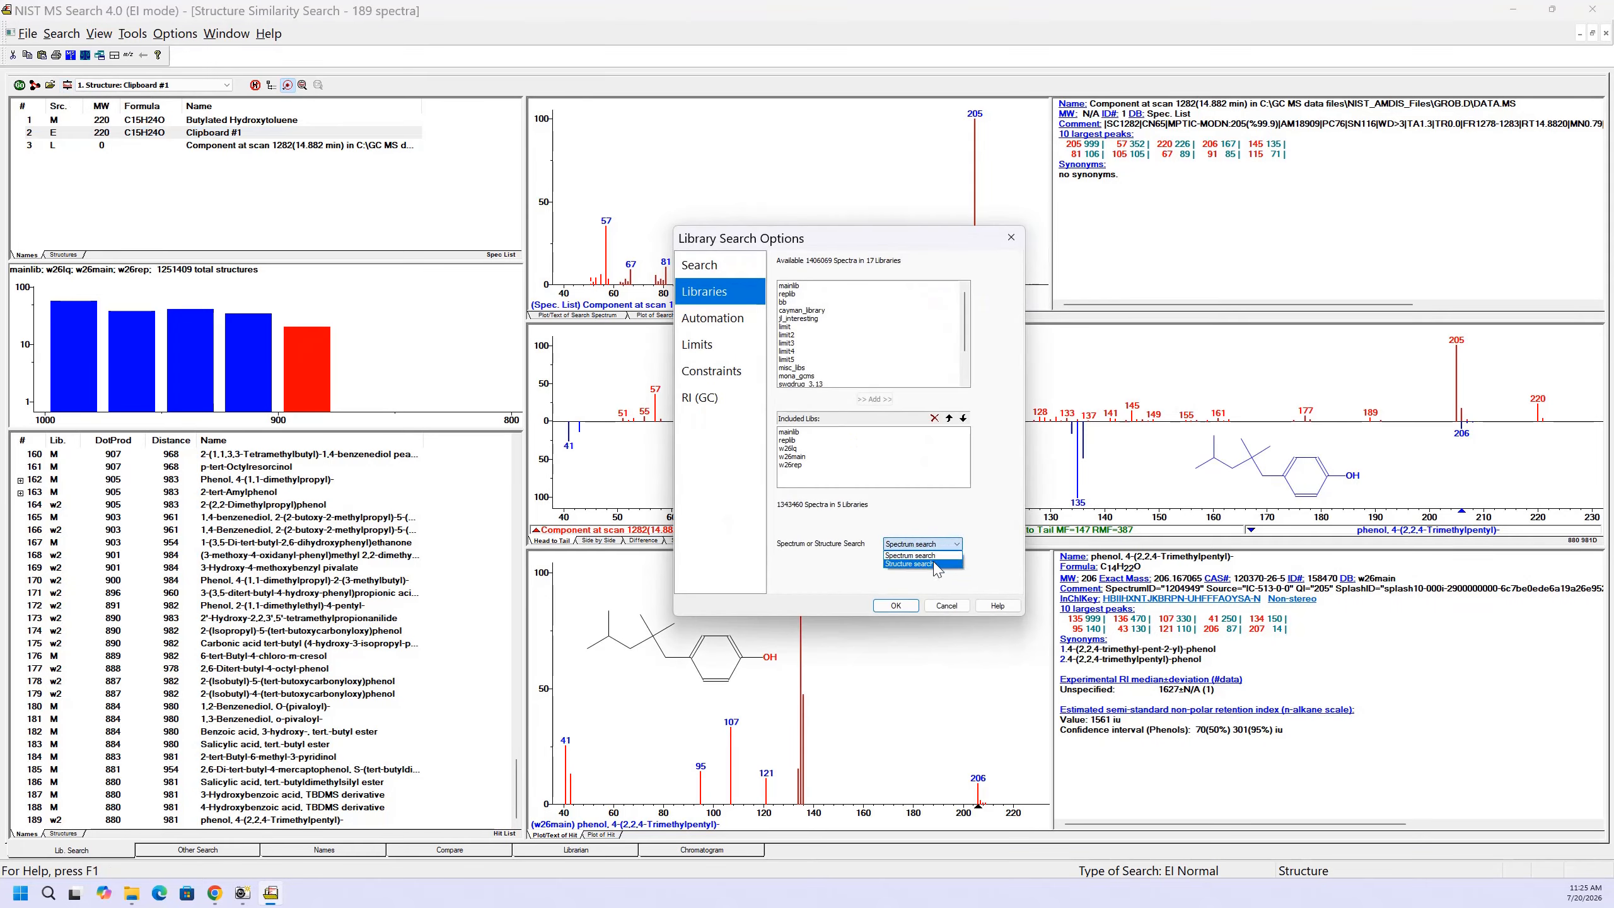